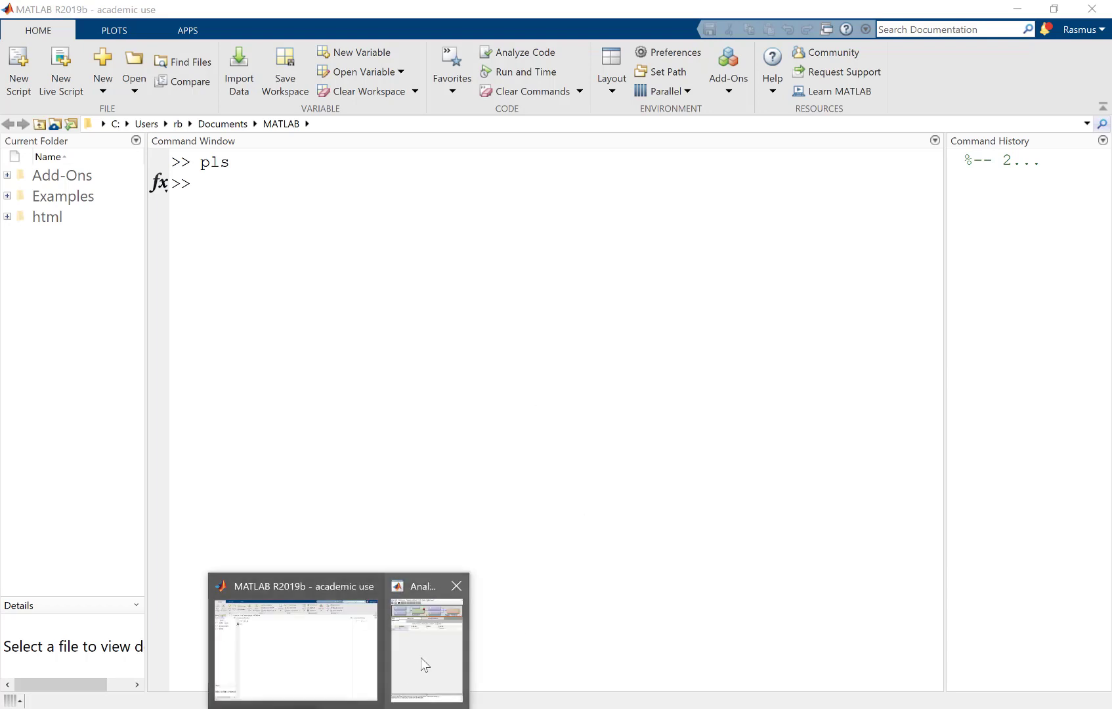
- Load the beer data in the MATLAB Command Window and list the workspace variables with whos
click(422, 660)
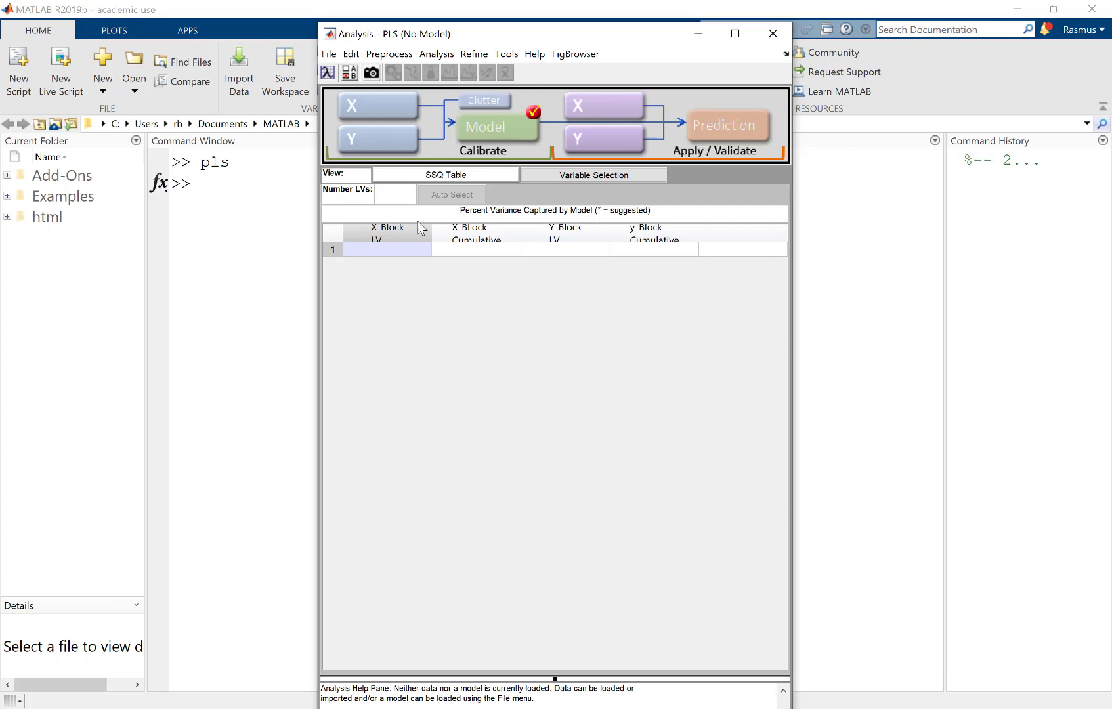
click(255, 256)
text(load beer)
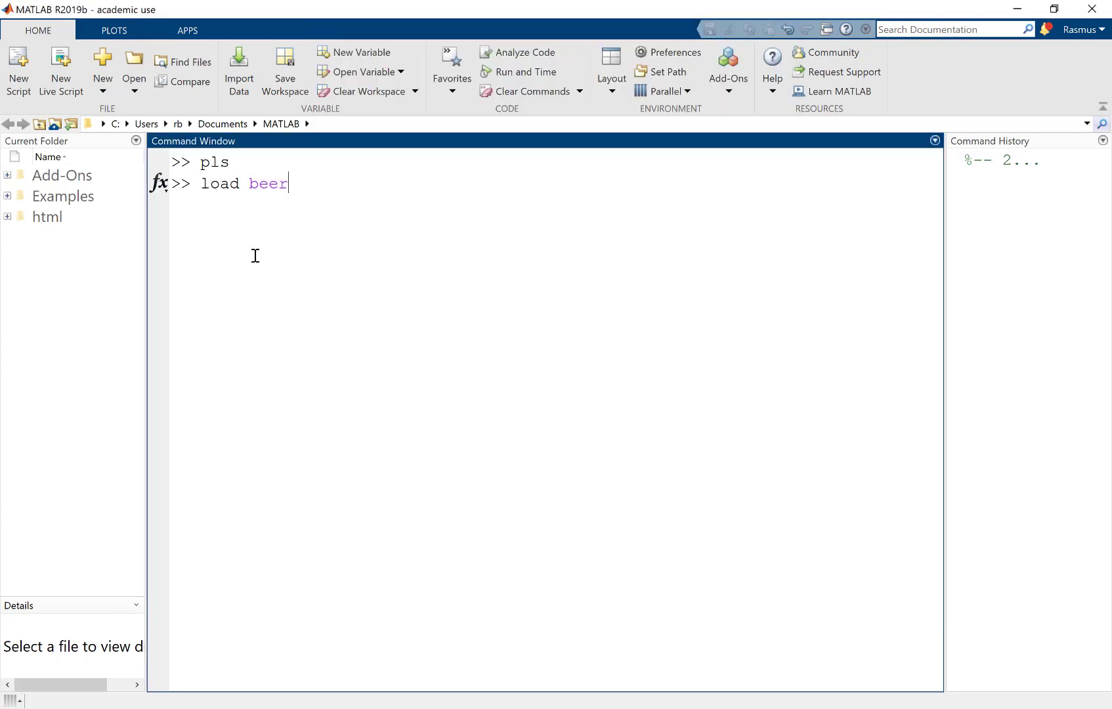
key(Return)
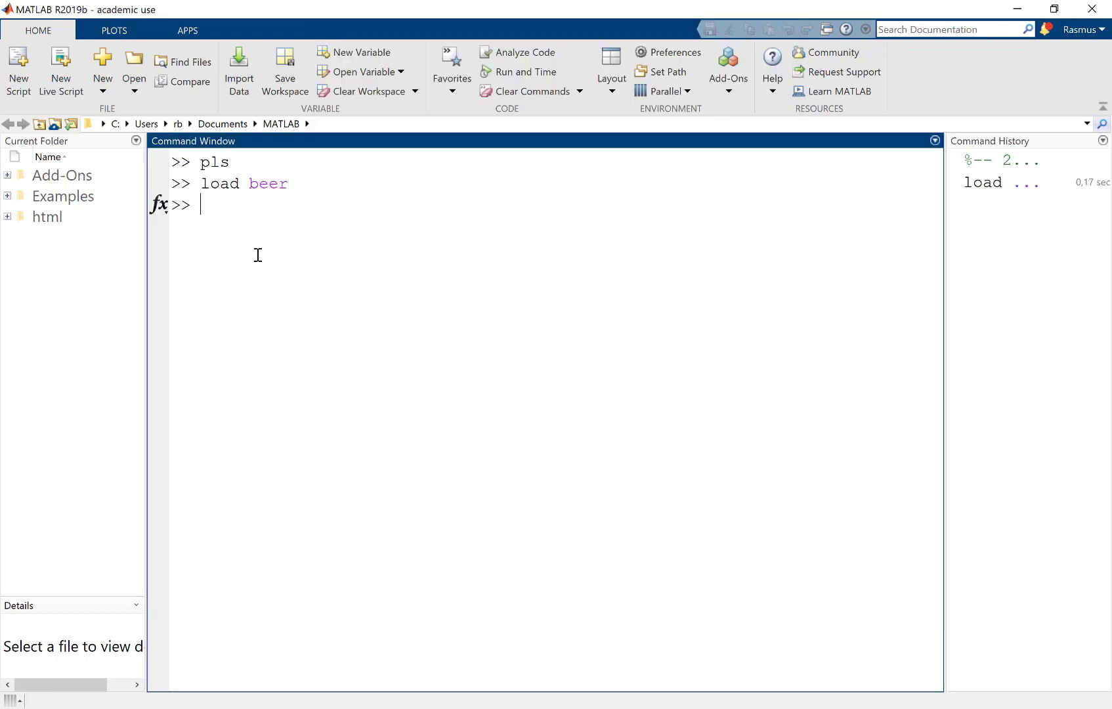
text(whos)
key(Return)
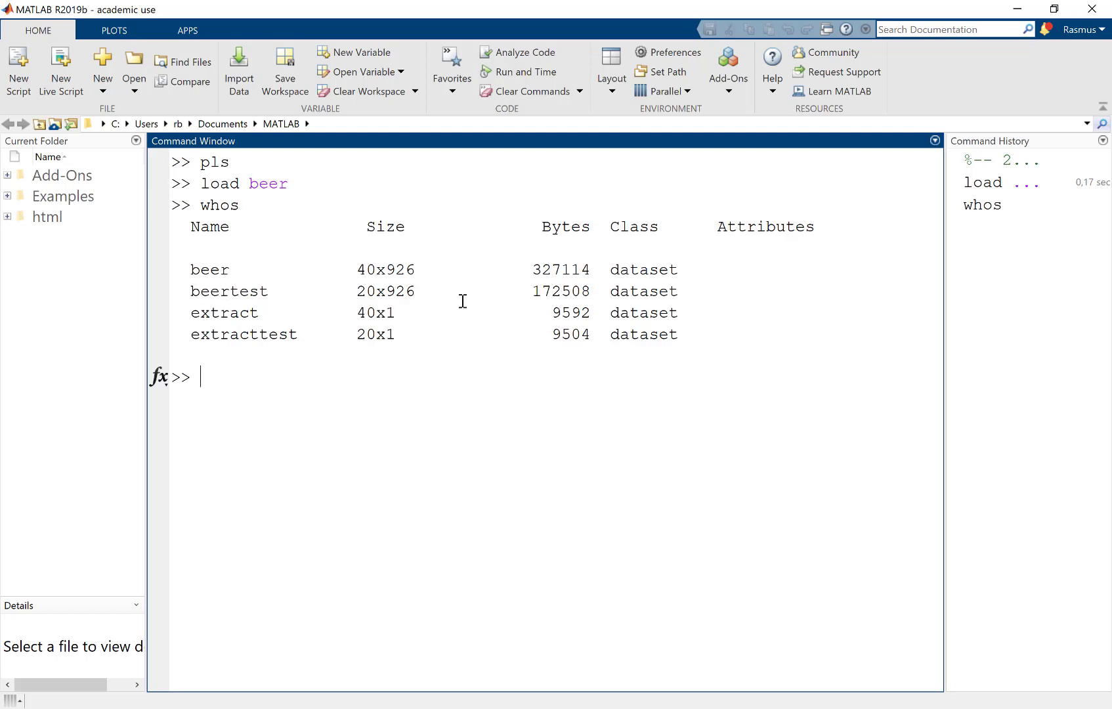
- Switch to the PLS Analysis window and load the beer dataset from the workspace as the calibration X-block
key(alt+Tab)
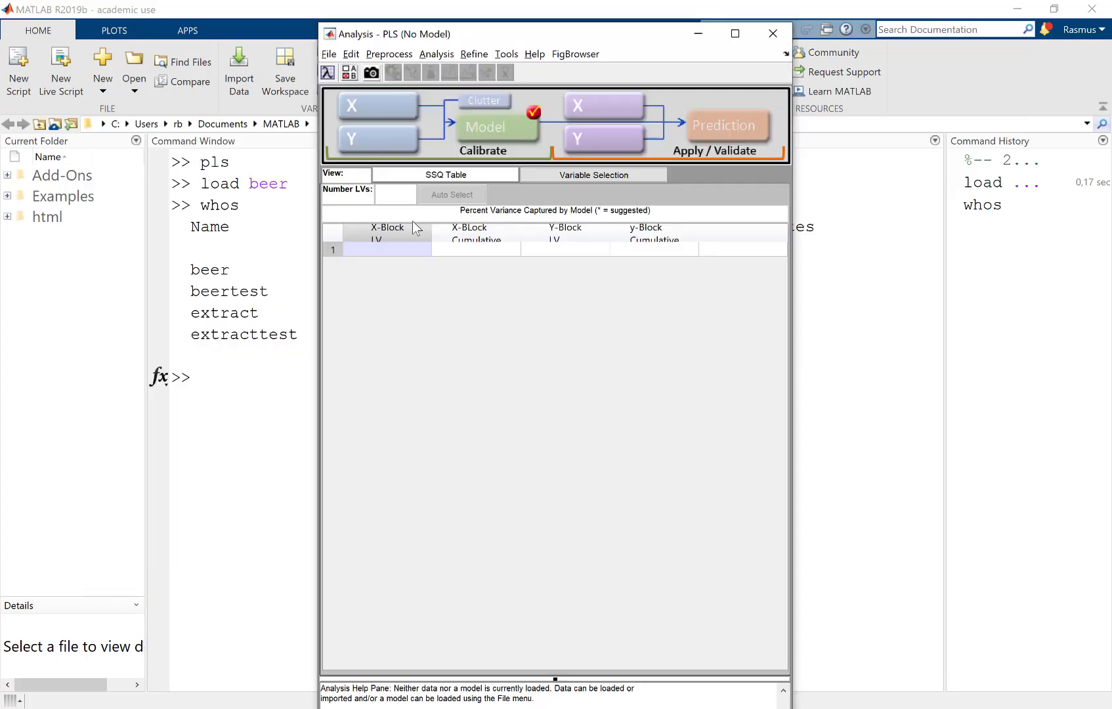
right_click(359, 112)
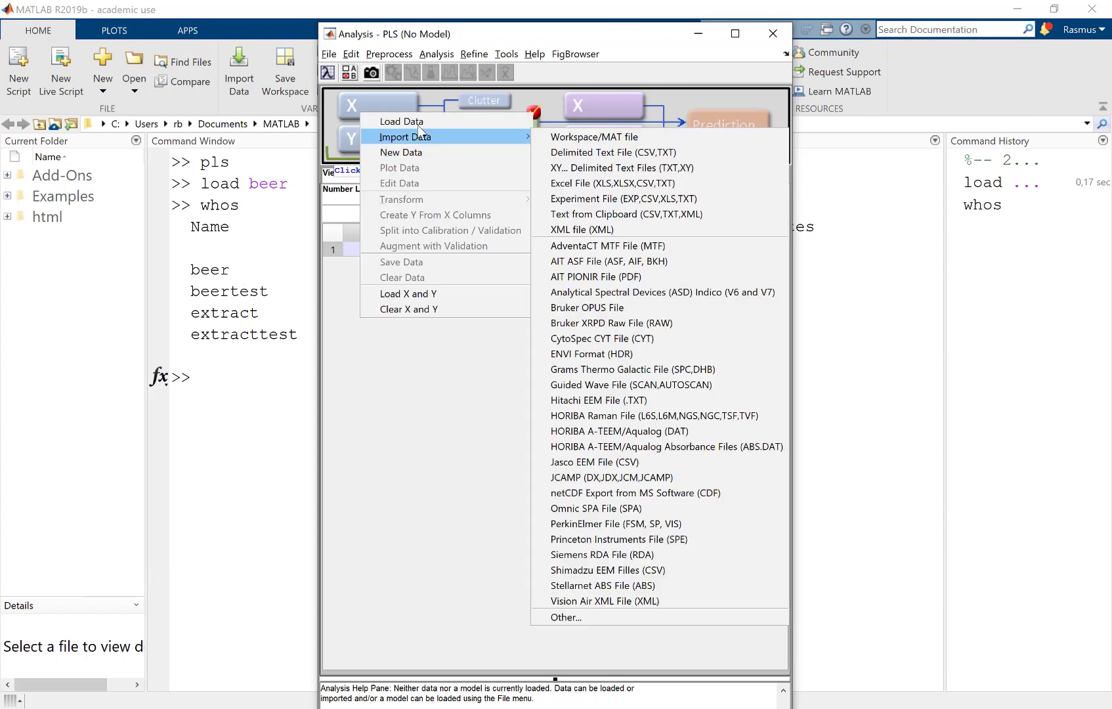
click(425, 125)
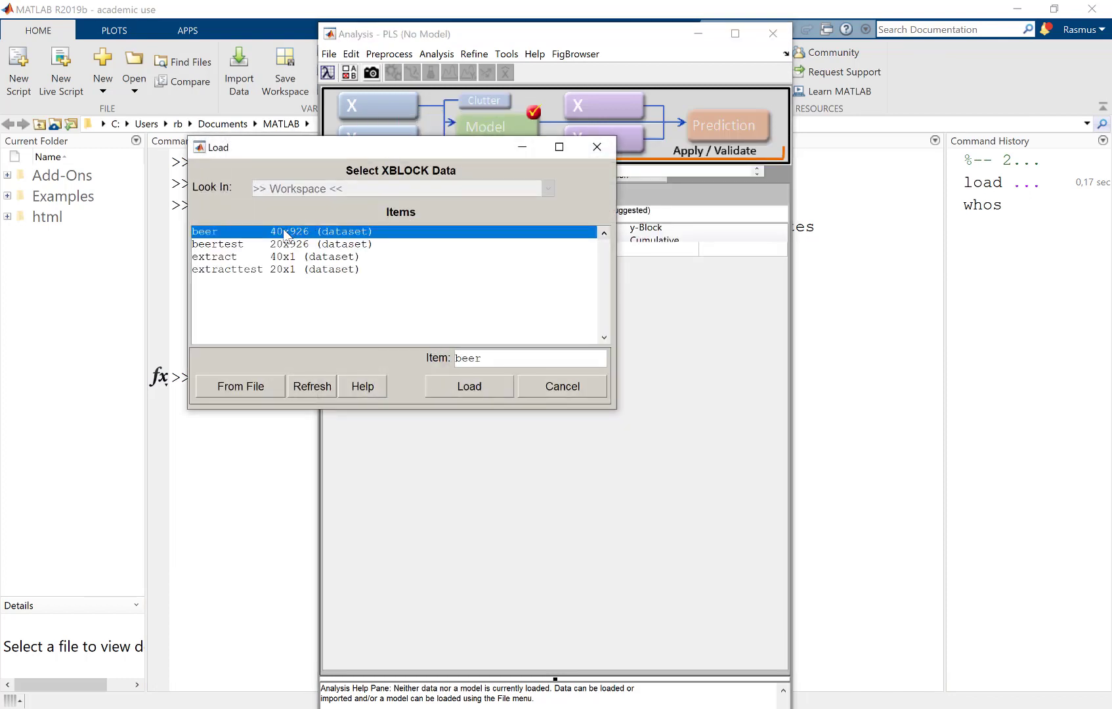
double_click(286, 234)
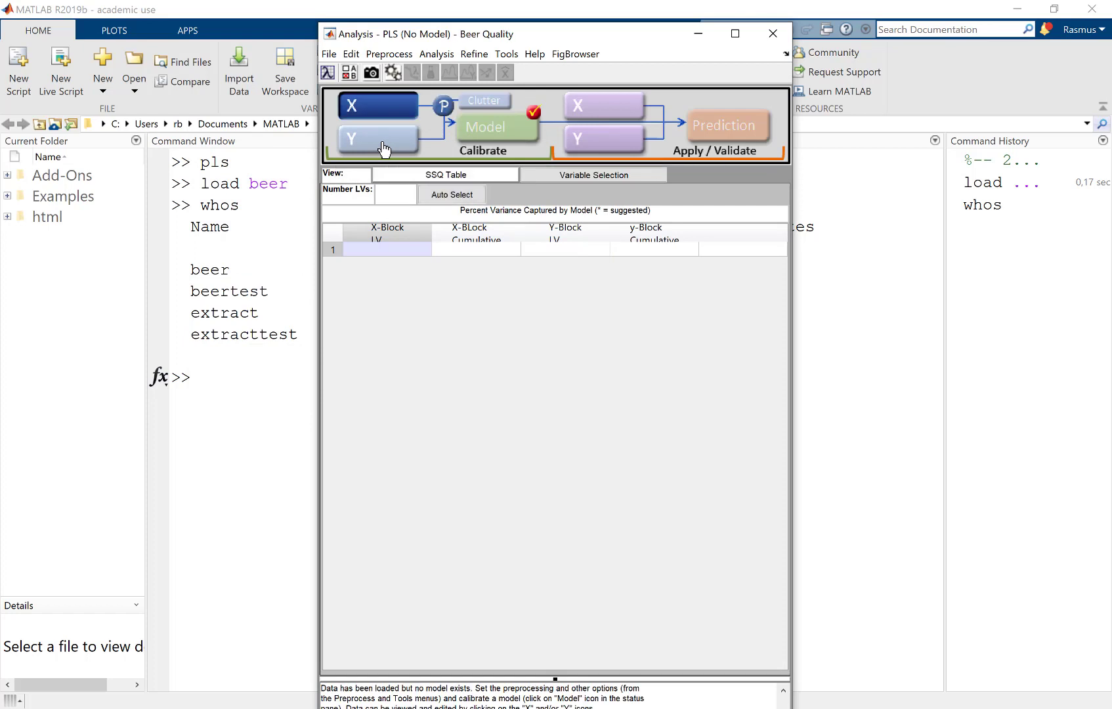
- Load the extract dataset from the workspace as the calibration Y-block
click(382, 143)
click(397, 149)
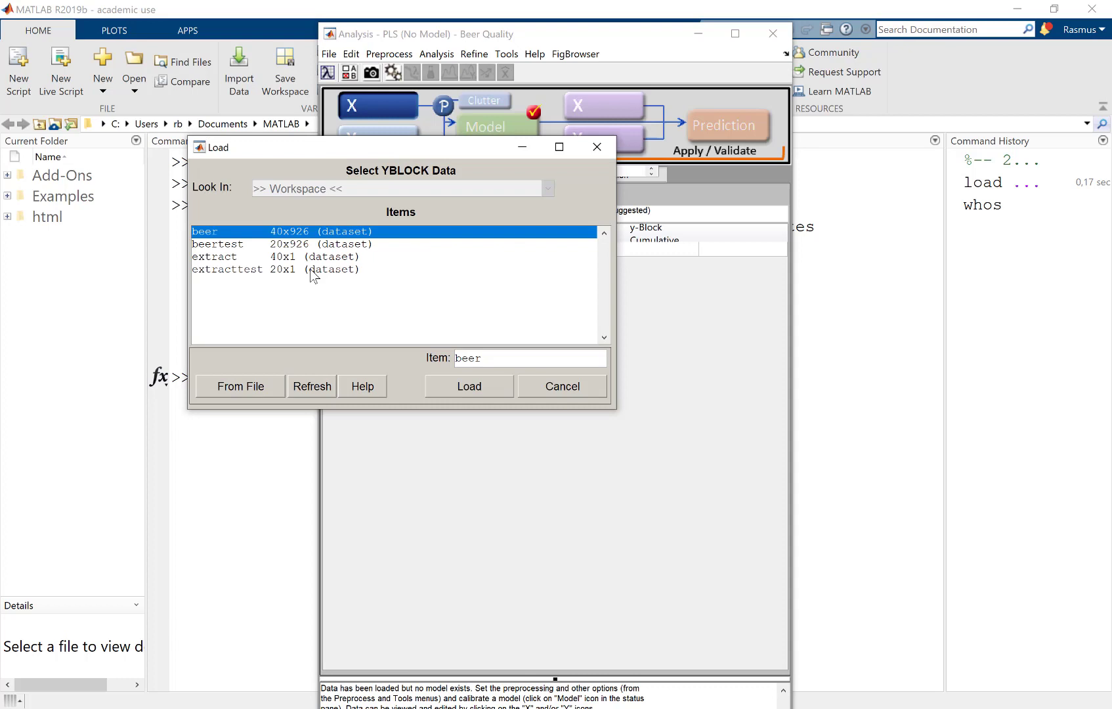
double_click(266, 257)
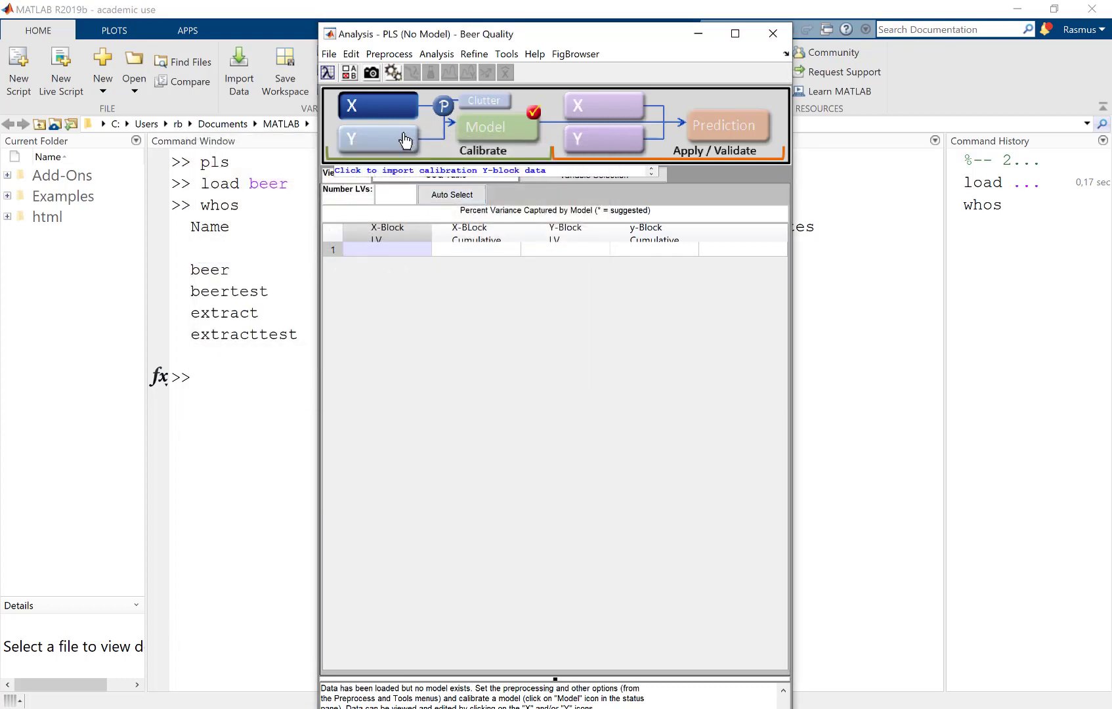
- Plot the calibration X-block data to inspect the spectra, and close the figure
click(390, 112)
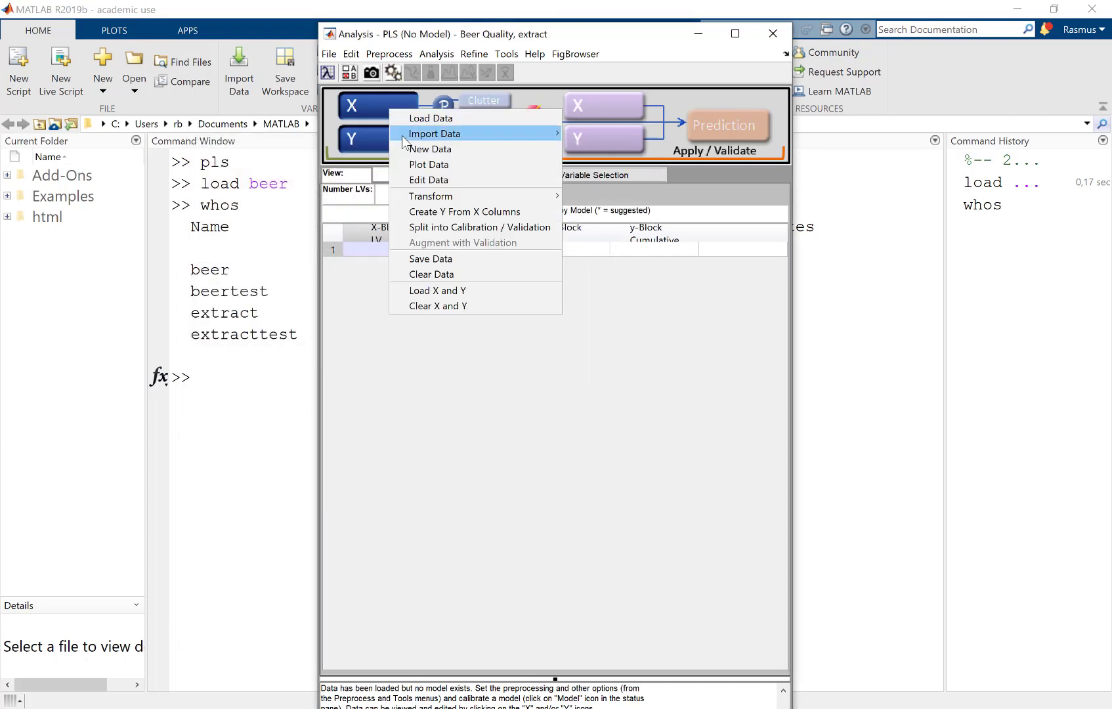
click(430, 164)
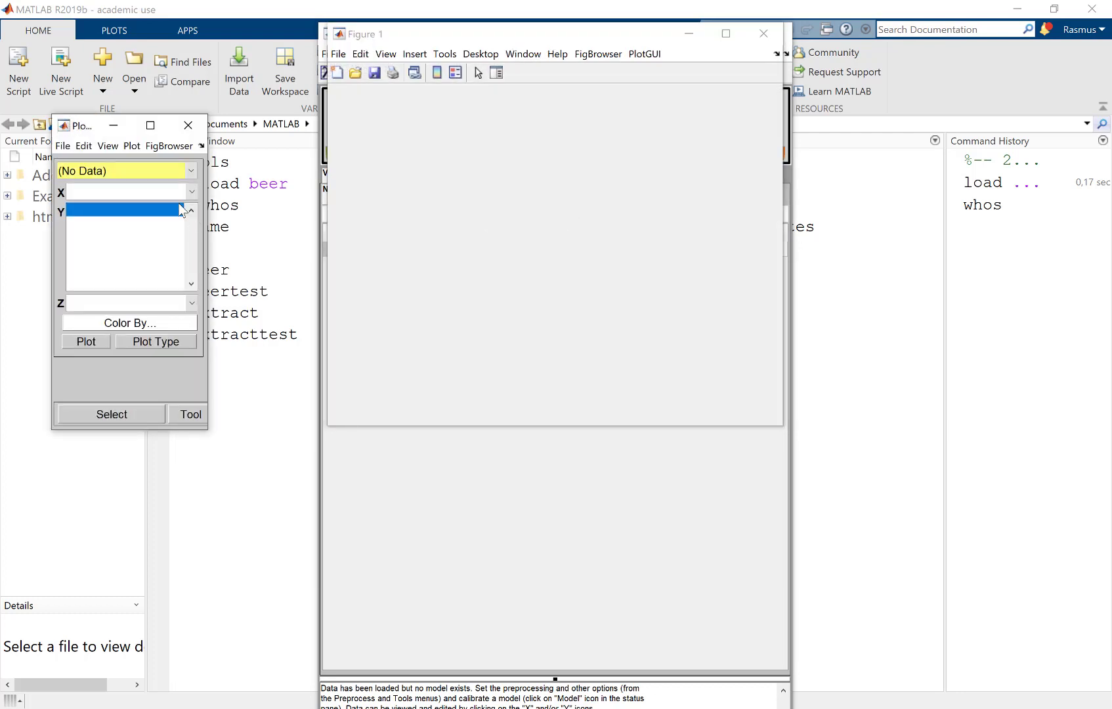
click(126, 209)
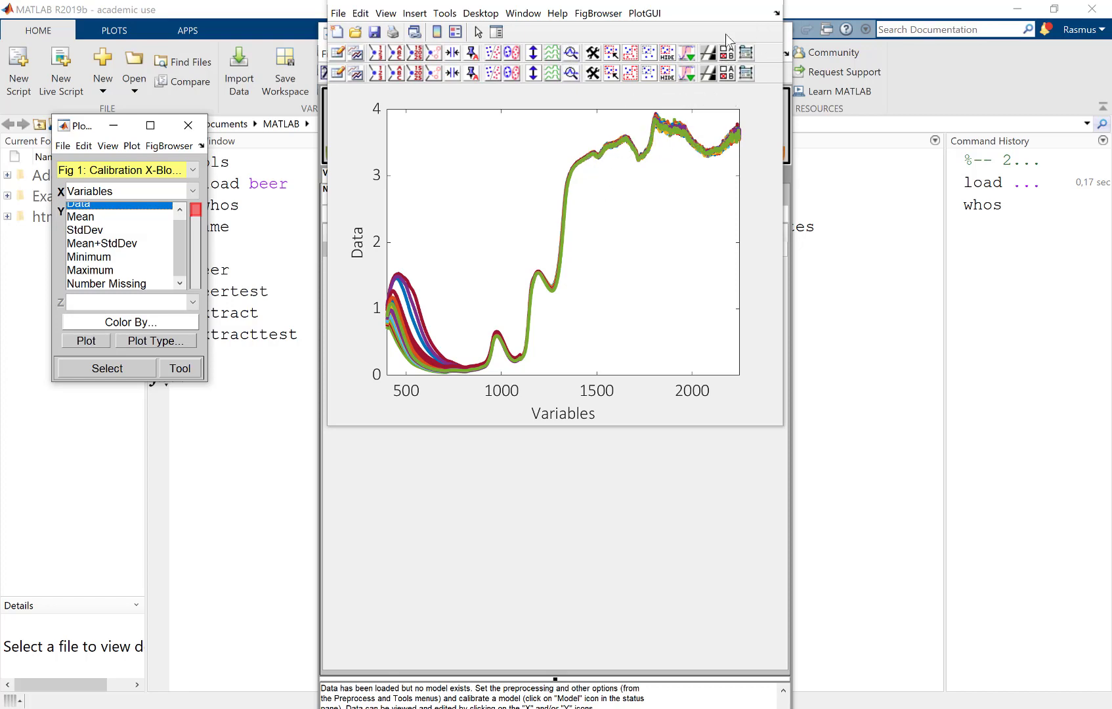
drag(644, 2, 635, 47)
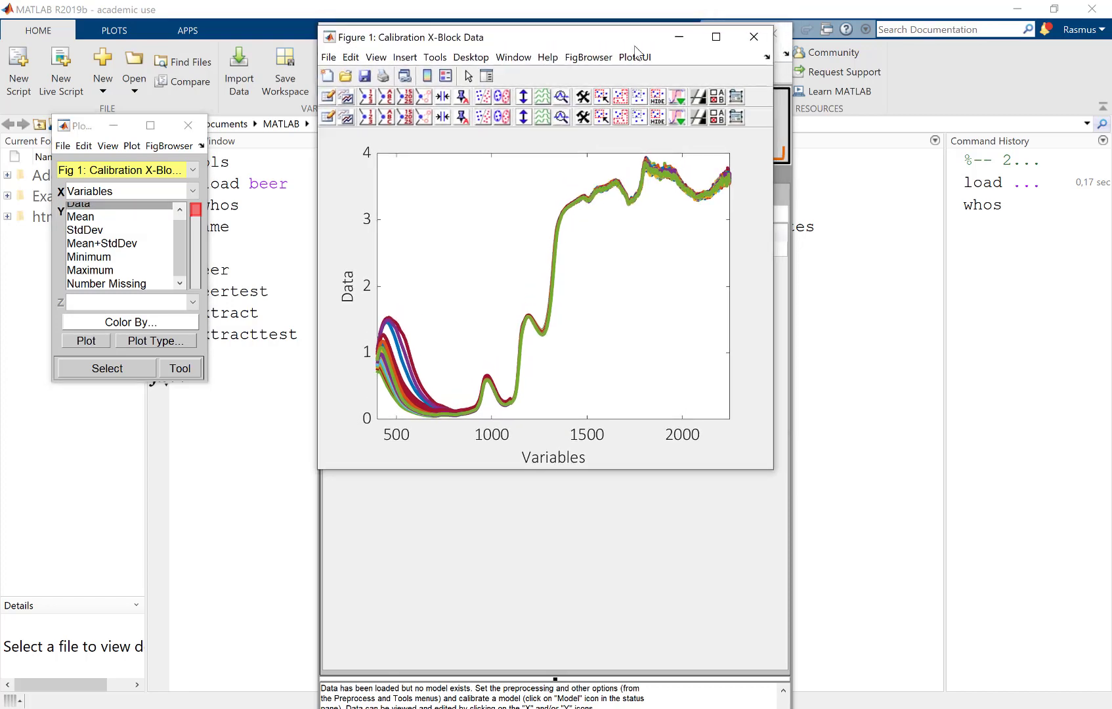
click(753, 37)
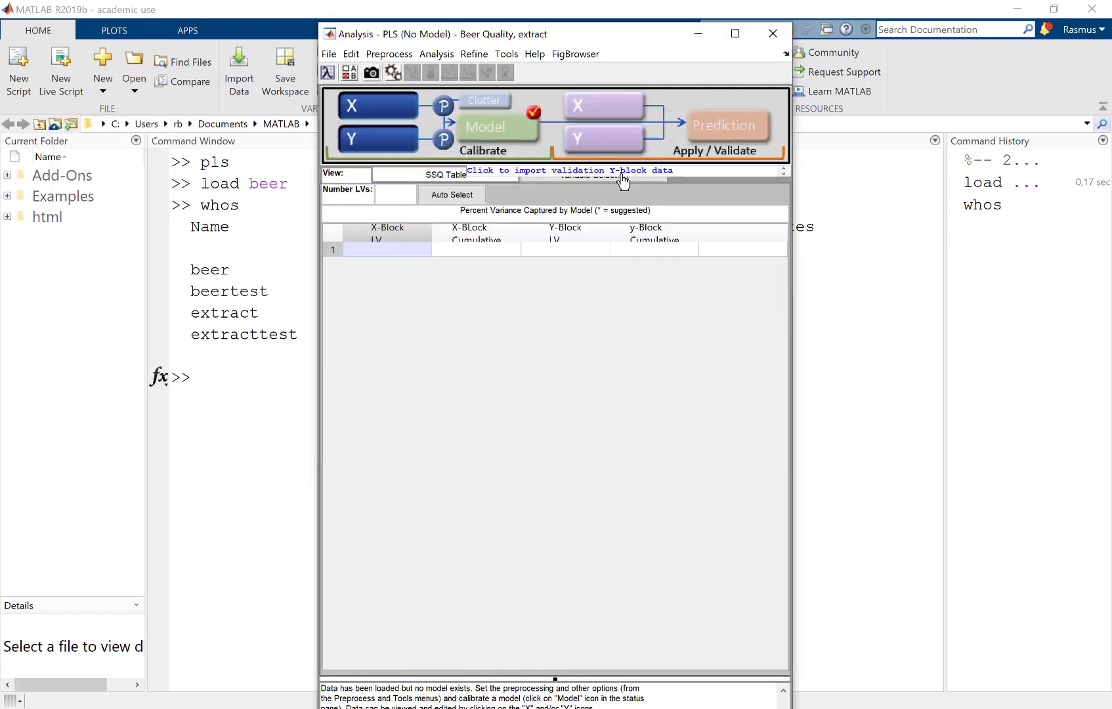
- Calibrate the PLS model and open the Y CV Predicted versus Y Measured plot from its sample scores plots
click(504, 136)
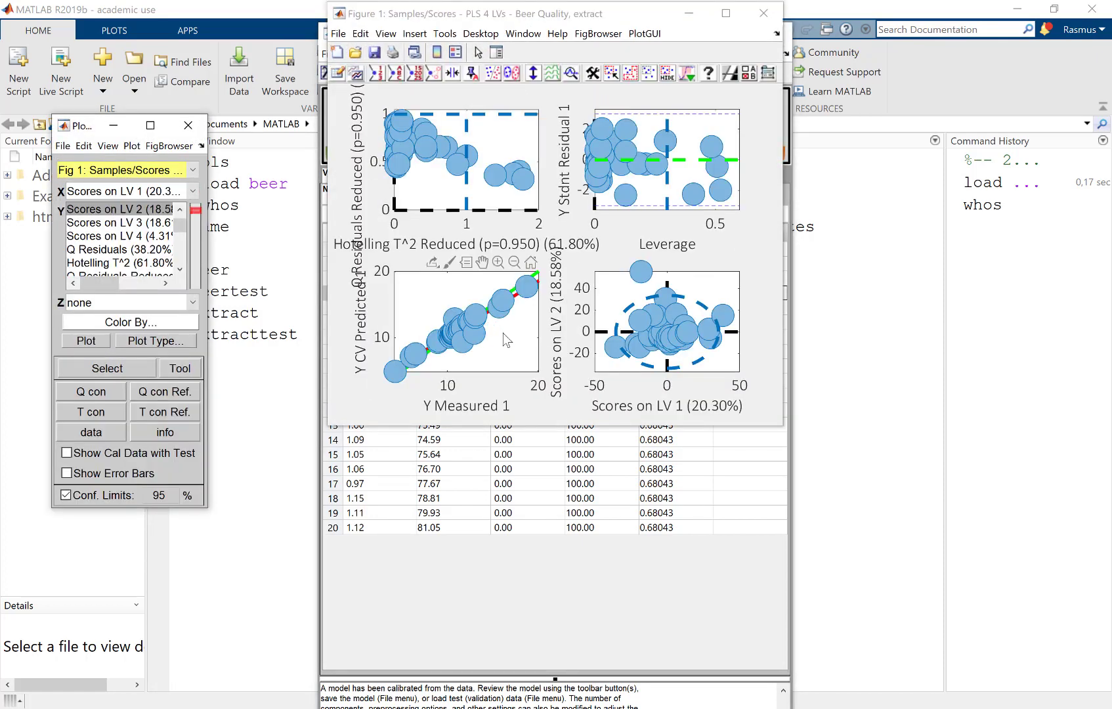
click(530, 342)
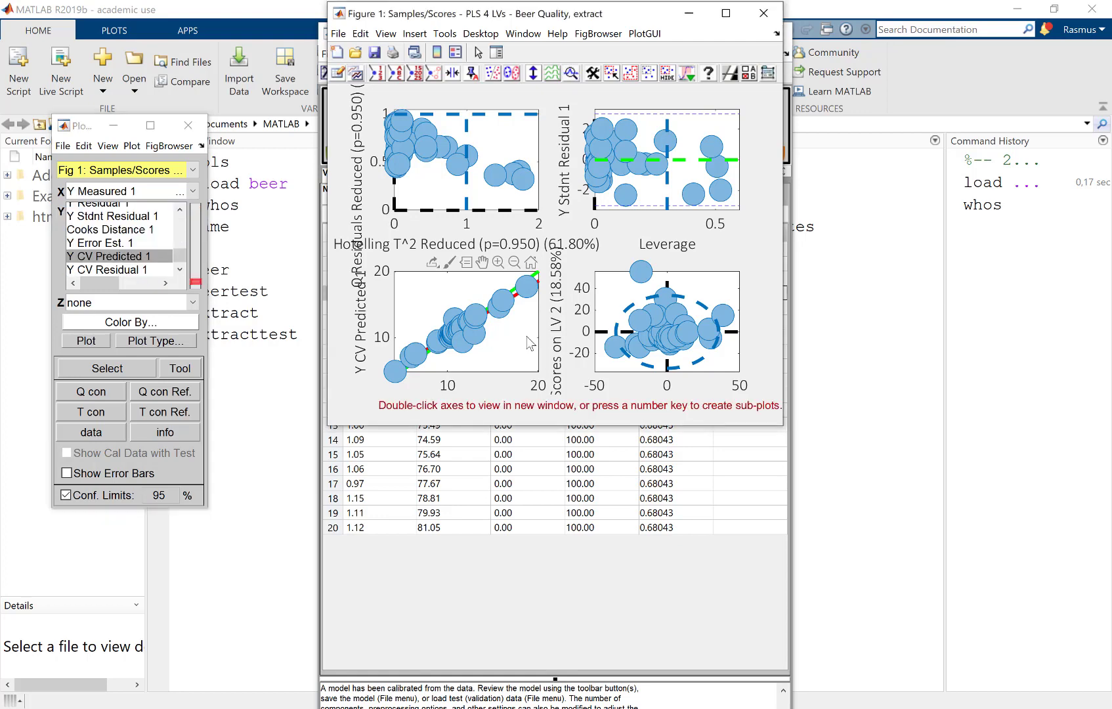
double_click(531, 342)
- Show the model statistics on the enlarged Y CV Predicted versus Y Measured figure, and close it
right_click(611, 310)
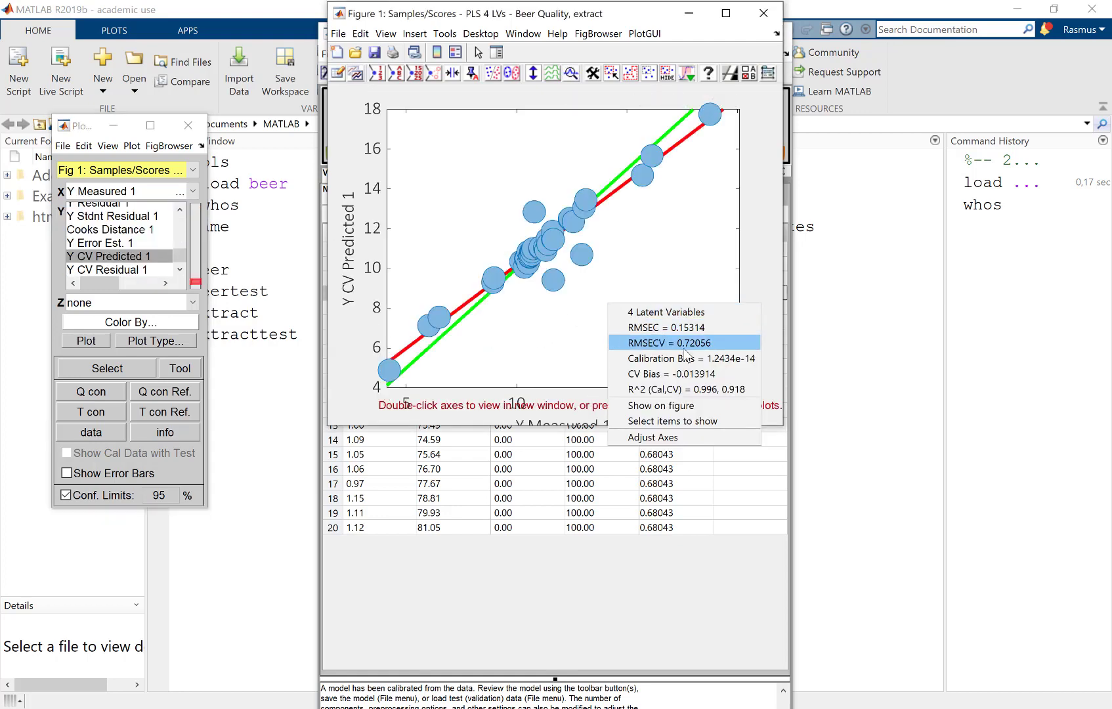
click(688, 402)
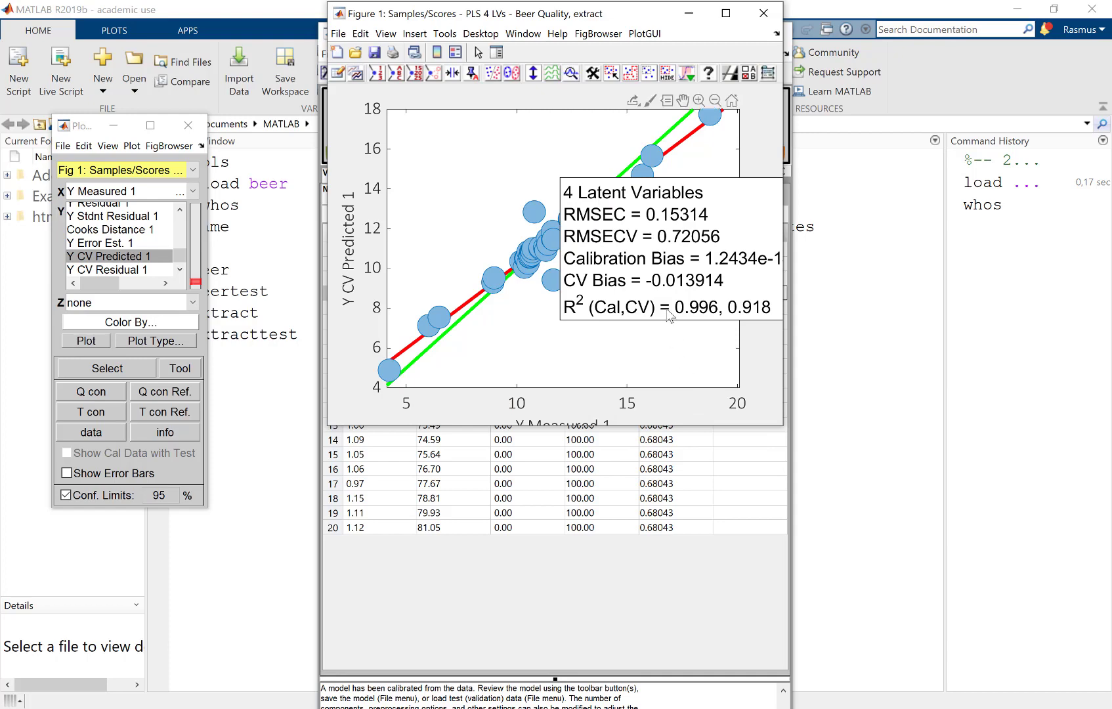
drag(780, 425, 972, 554)
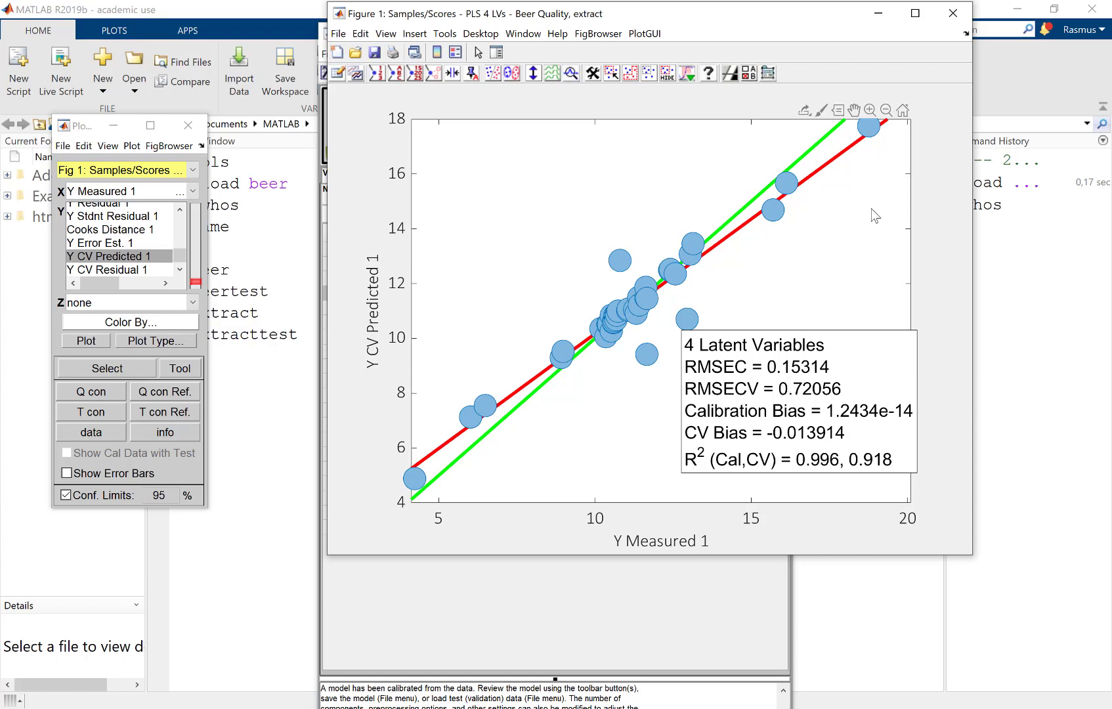
click(950, 17)
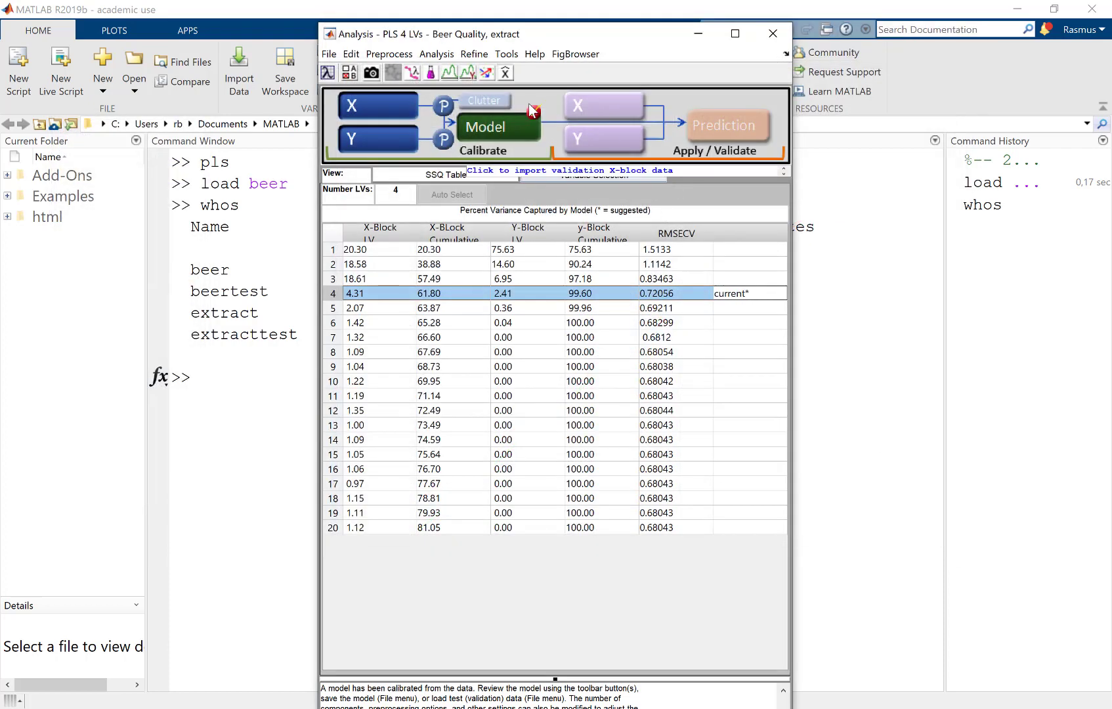
- Switch the analysis to the Variable Selection view and list the available selection methods
click(600, 178)
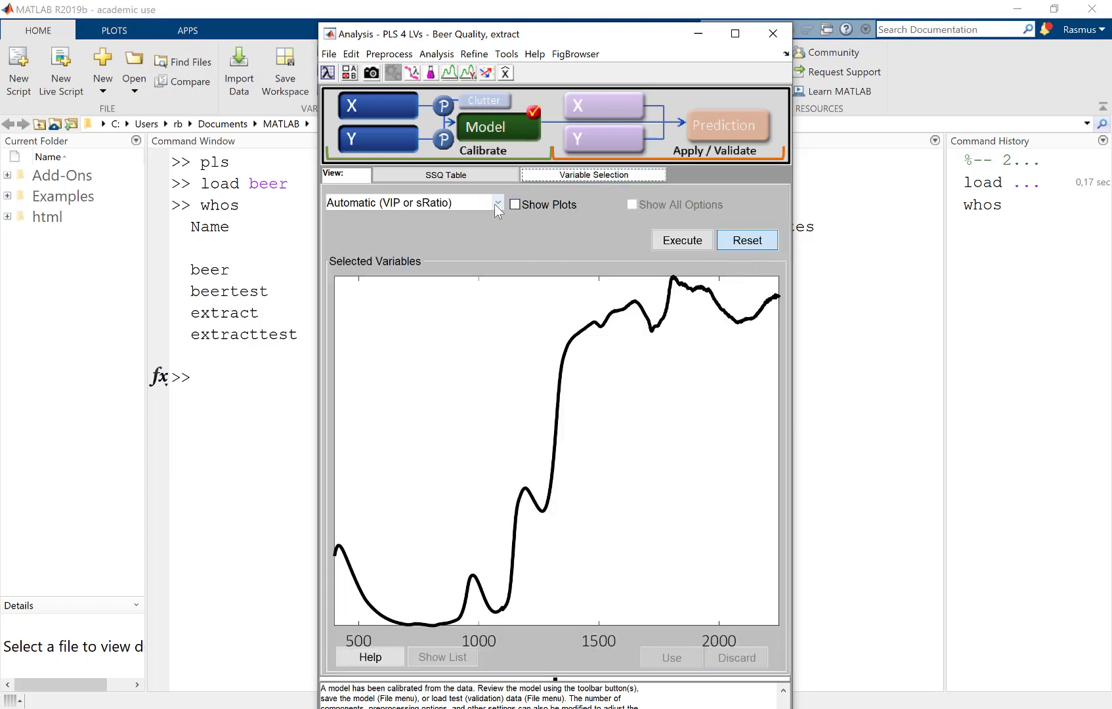
click(494, 204)
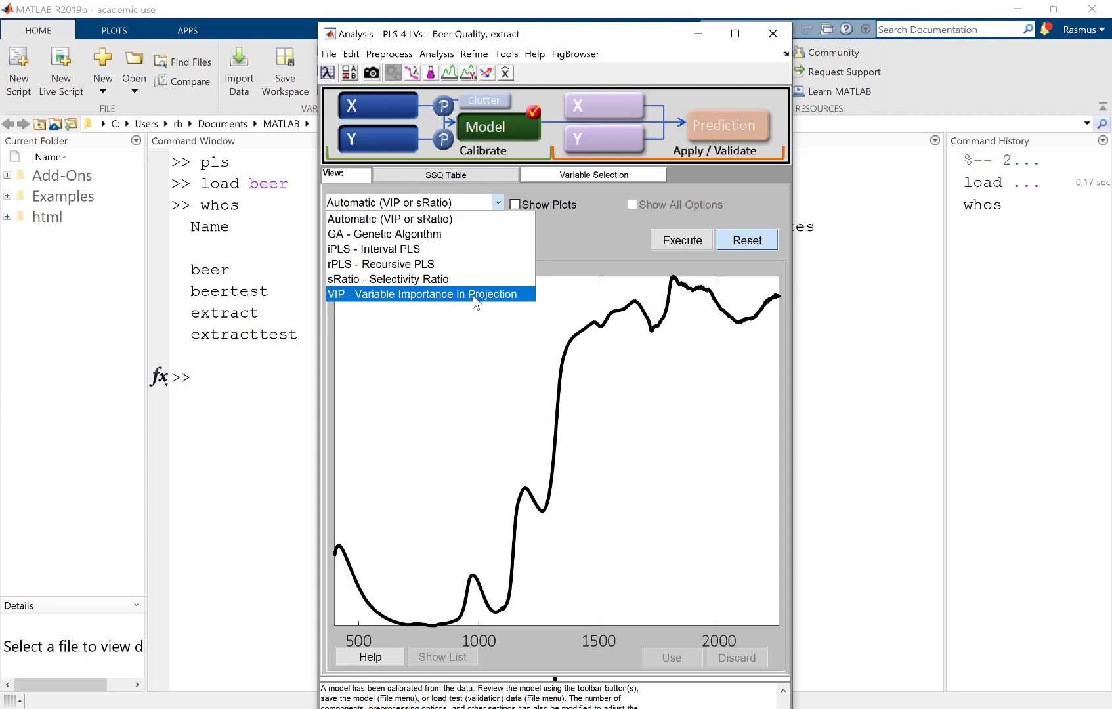
- Open the model's variable loadings plot and display the VIP Scores for Y 1
click(448, 73)
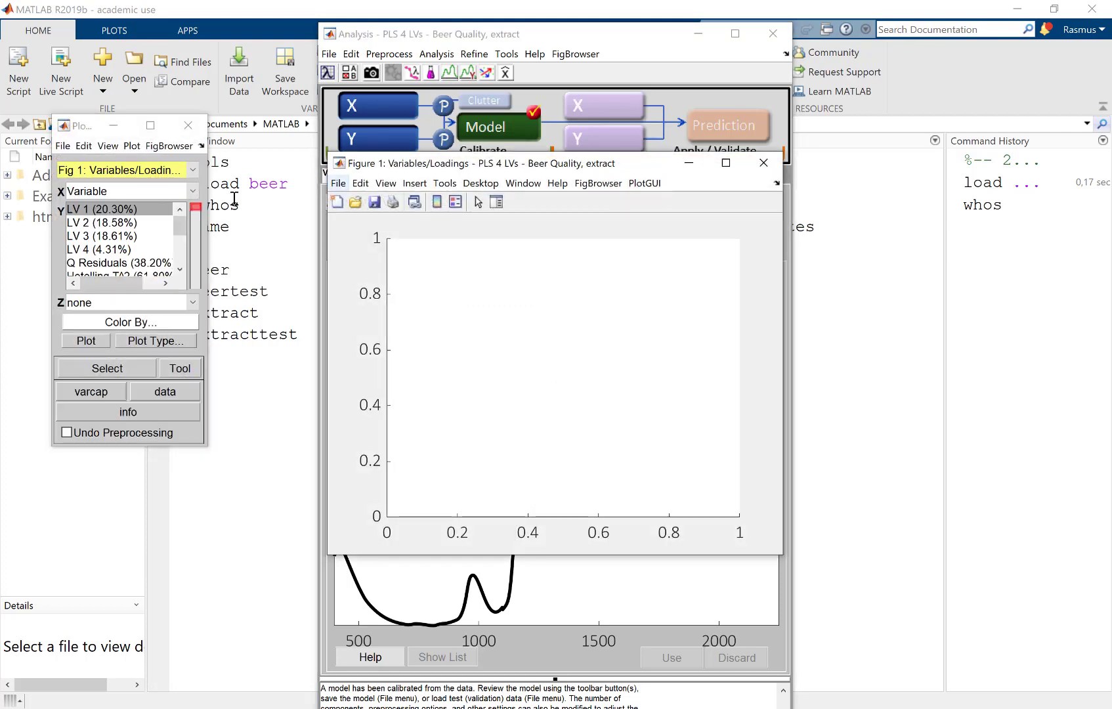
scroll(147, 272, down, 3)
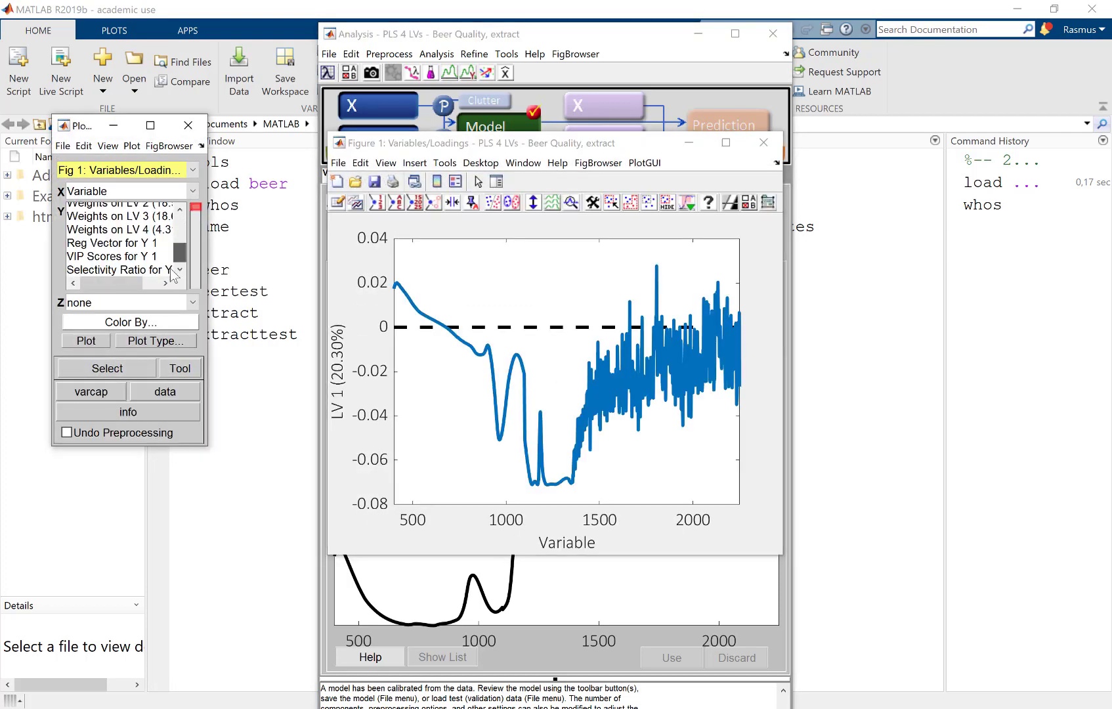
click(141, 256)
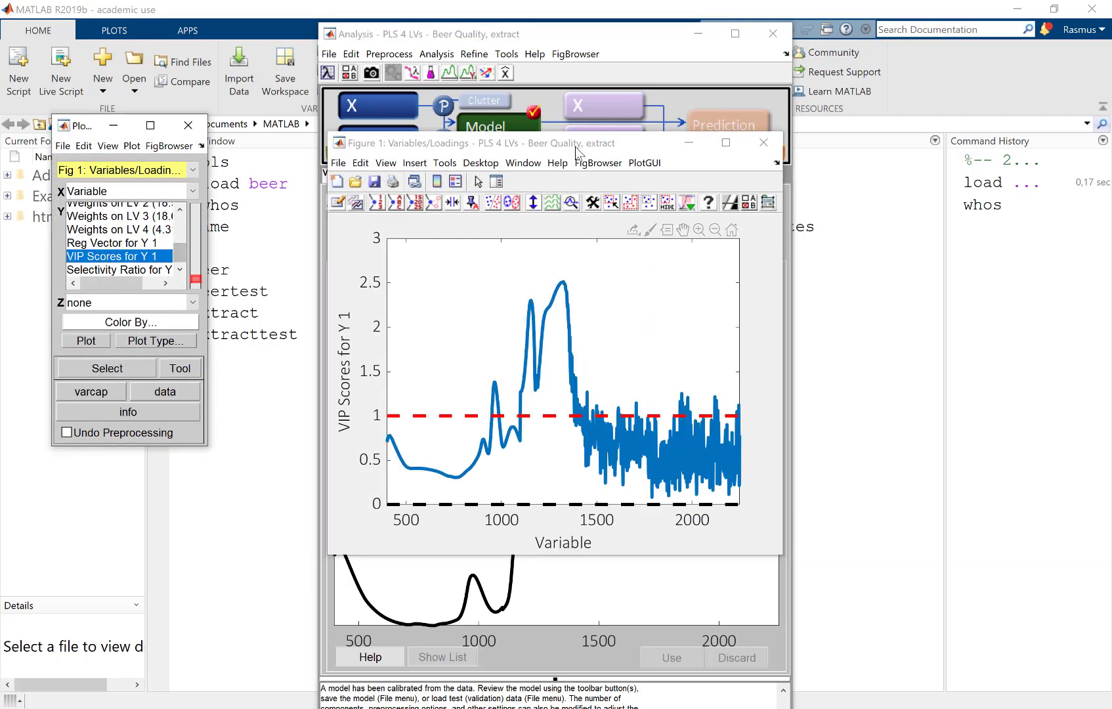
- Arrange the VIP scores figure beside the Analysis window to compare it with the mean spectrum, and close the figure
drag(697, 151, 1053, 119)
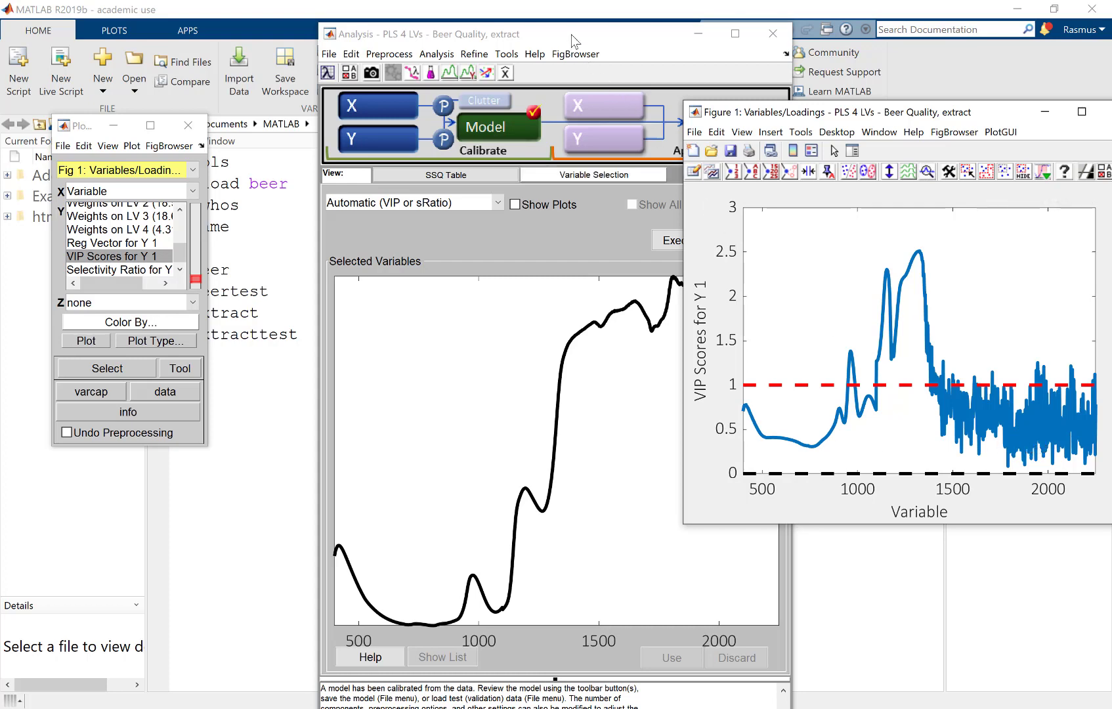
click(548, 40)
drag(549, 40, 391, 29)
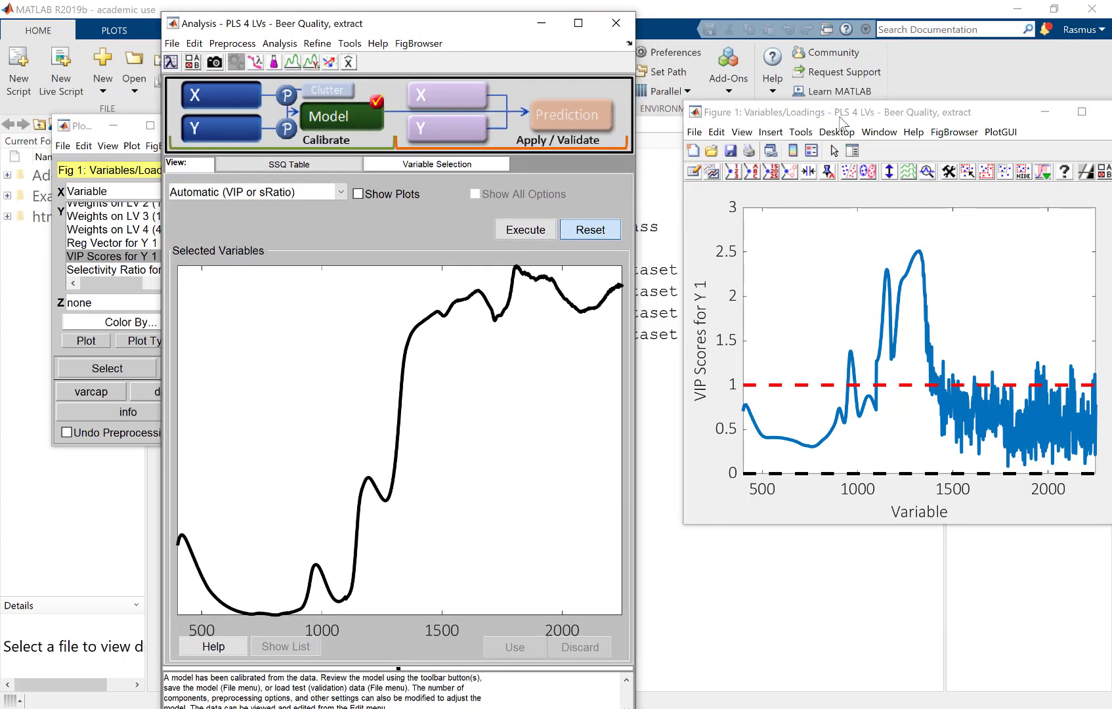
drag(838, 116, 776, 127)
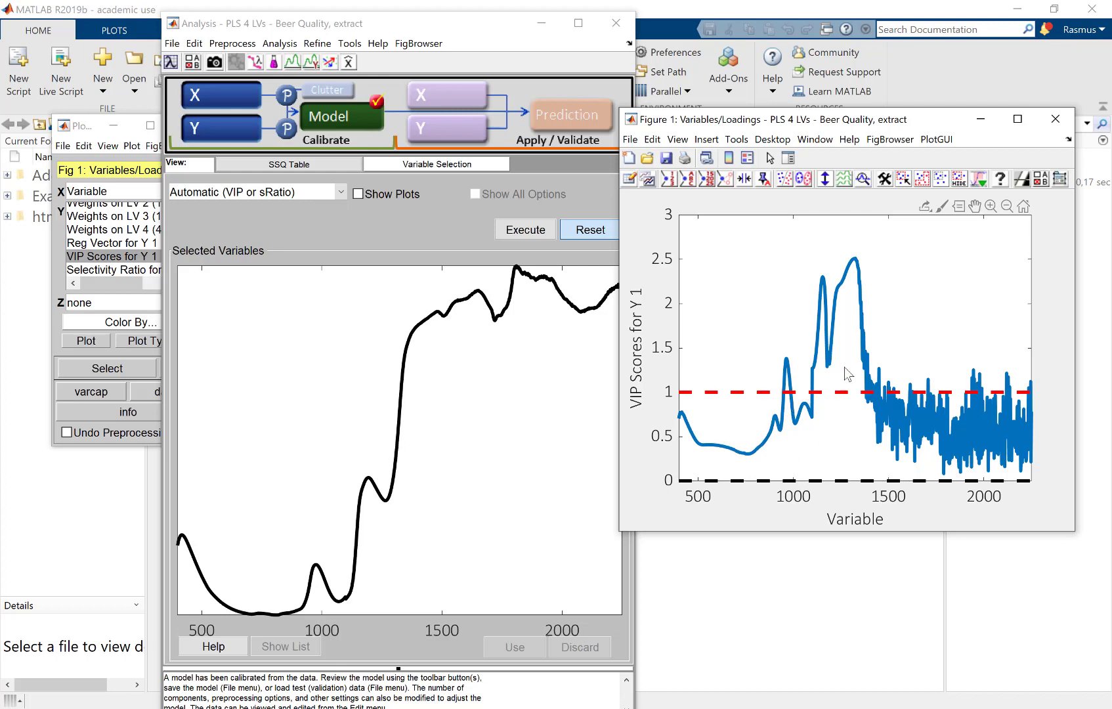
click(1056, 121)
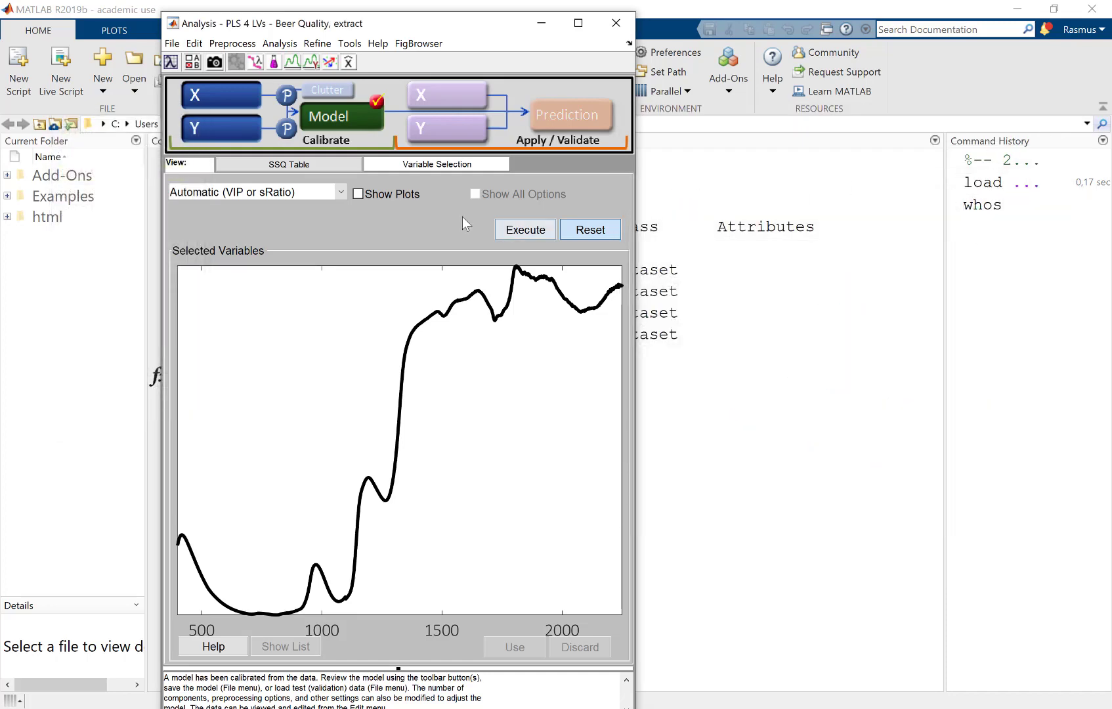
- Run the Automatic (VIP or sRatio) variable selection with plots shown, and place the resulting figure beside the Analysis window
click(357, 195)
click(529, 233)
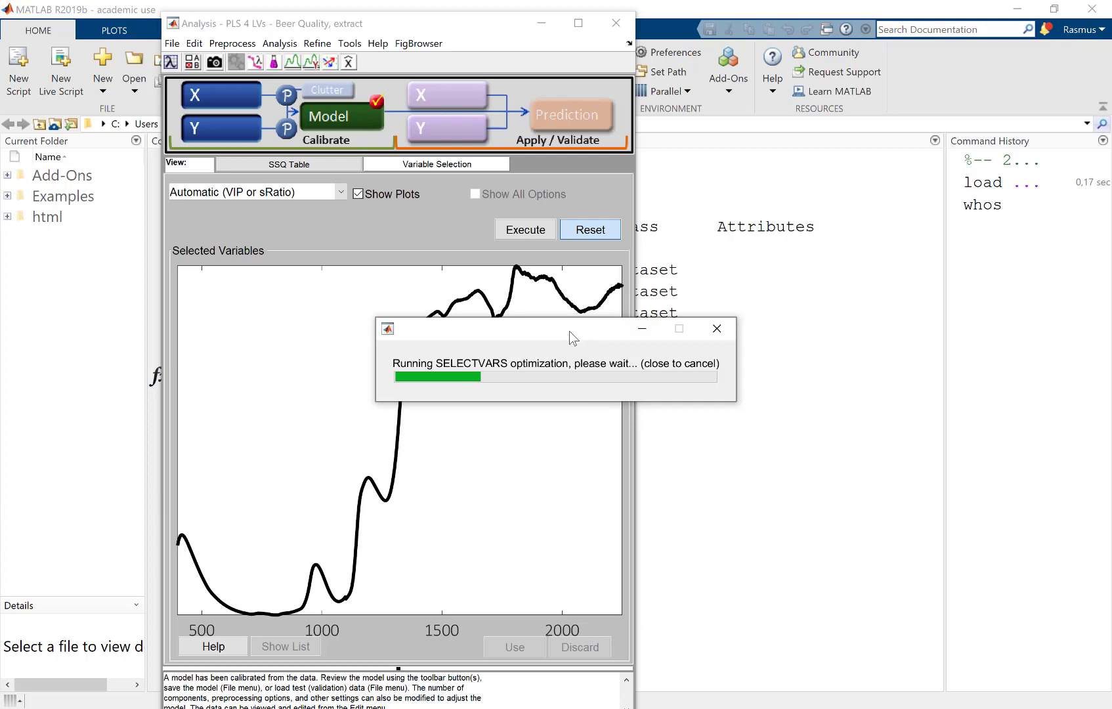
drag(569, 330, 609, 225)
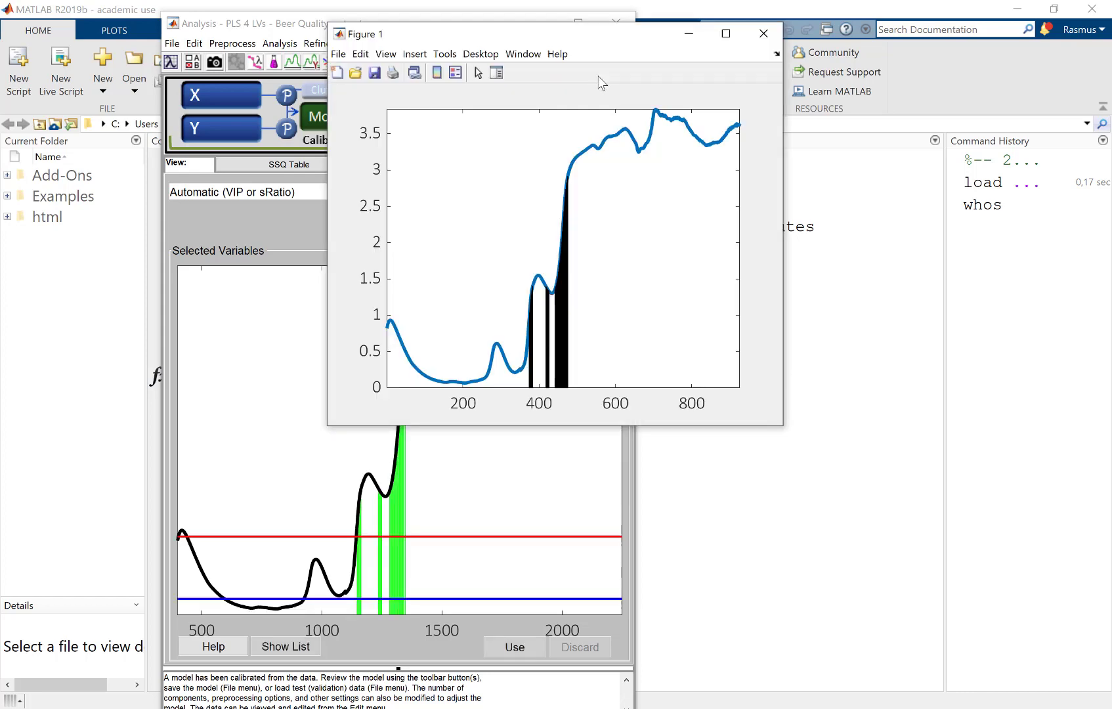
drag(561, 34, 871, 47)
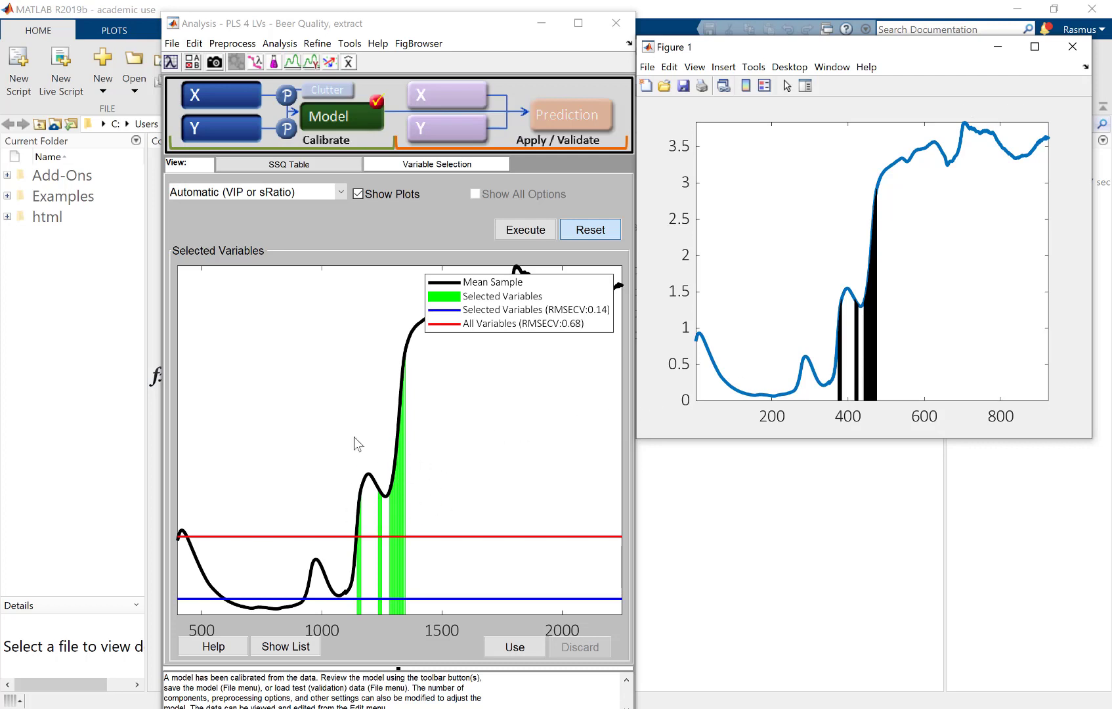
- Review the list of selection methods, keep Automatic (VIP or sRatio), and close the selected variables figure
click(318, 192)
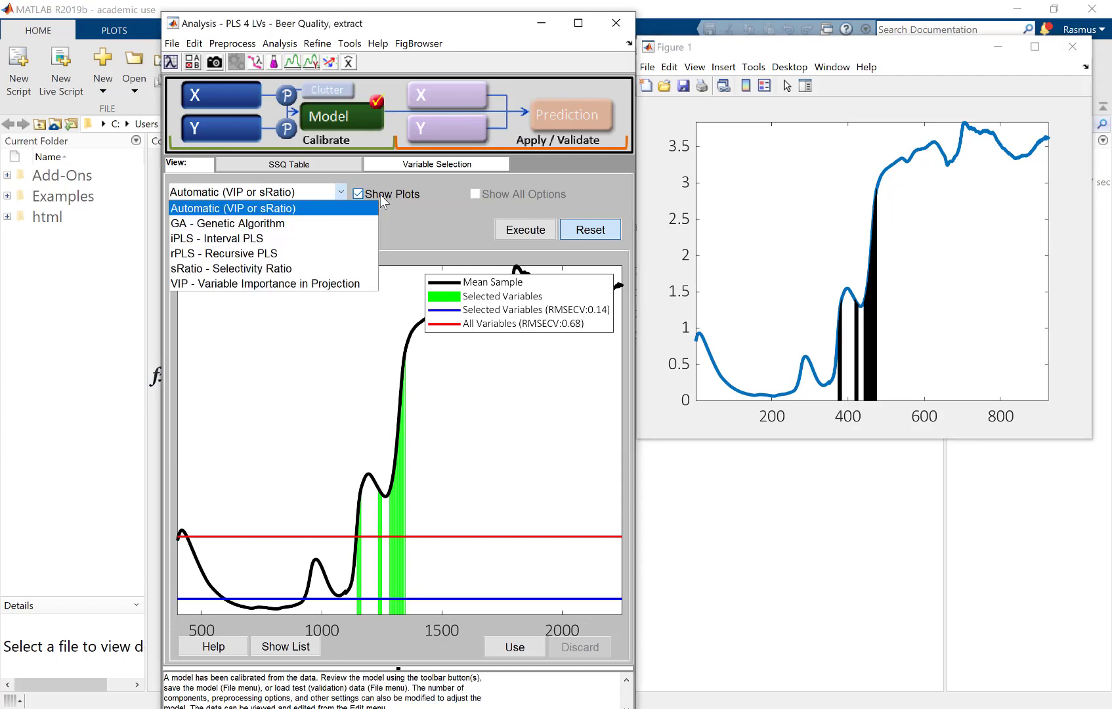
click(400, 210)
click(1076, 48)
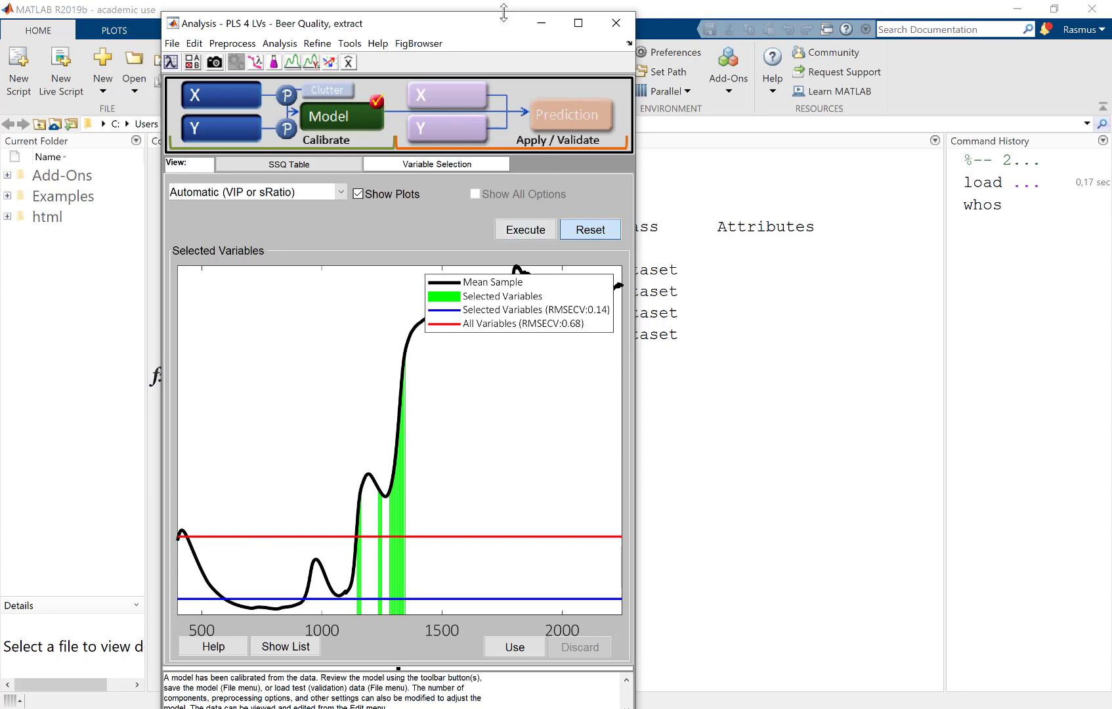
- Apply the automatically selected variables to the X-block and recalibrate the PLS model, with its SSQ table shown
mouse_move(505, 21)
mouse_down()
mouse_move(496, 75)
mouse_move(496, 19)
mouse_up()
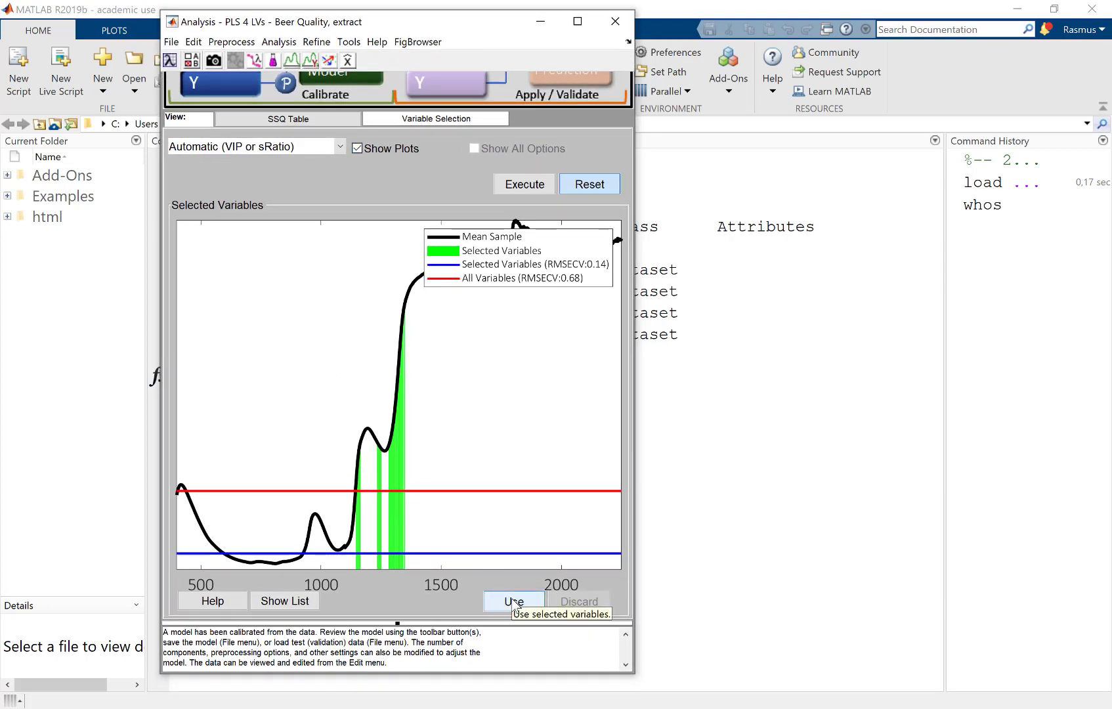
mouse_move(235, 94)
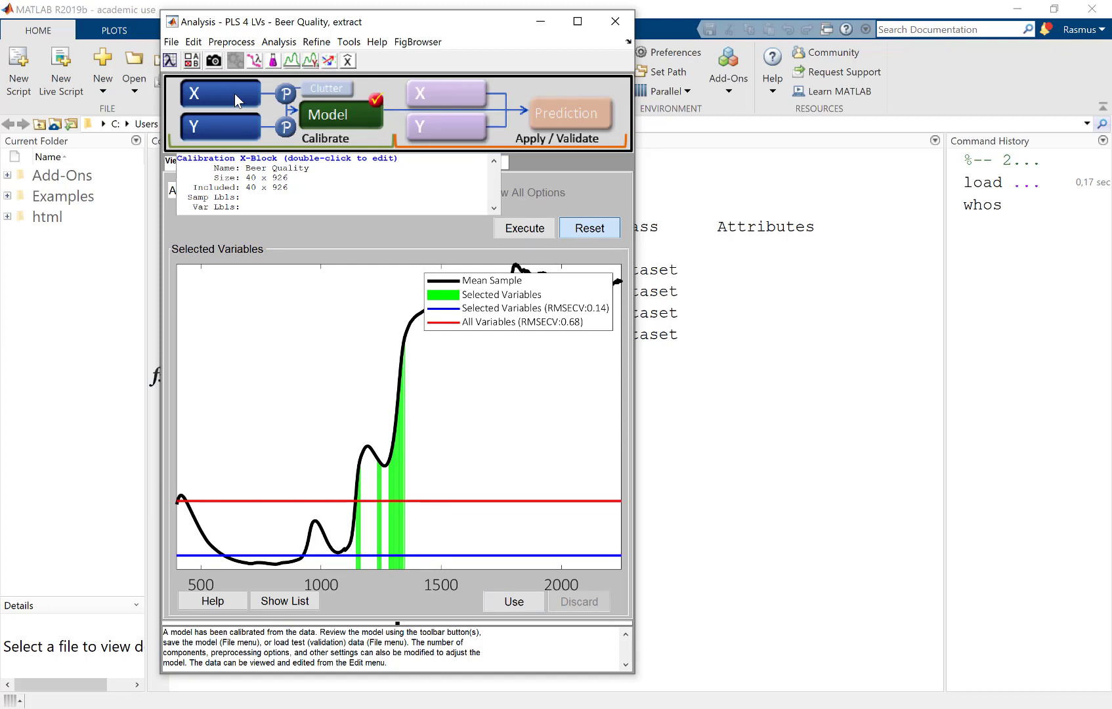
click(519, 603)
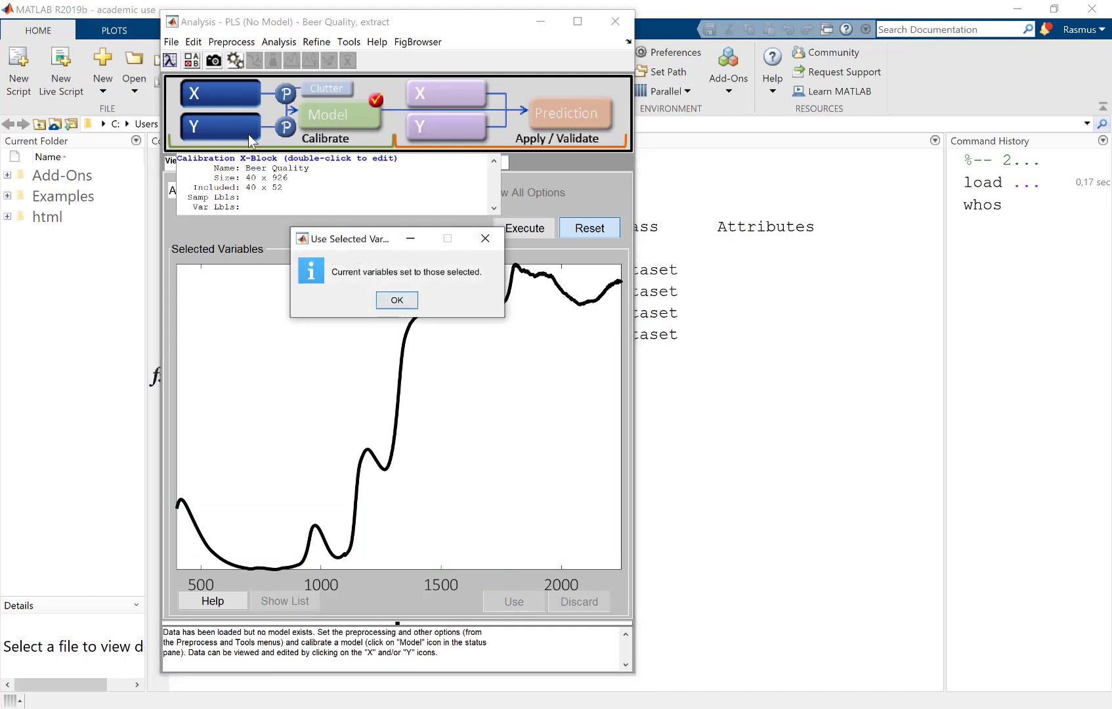
click(388, 299)
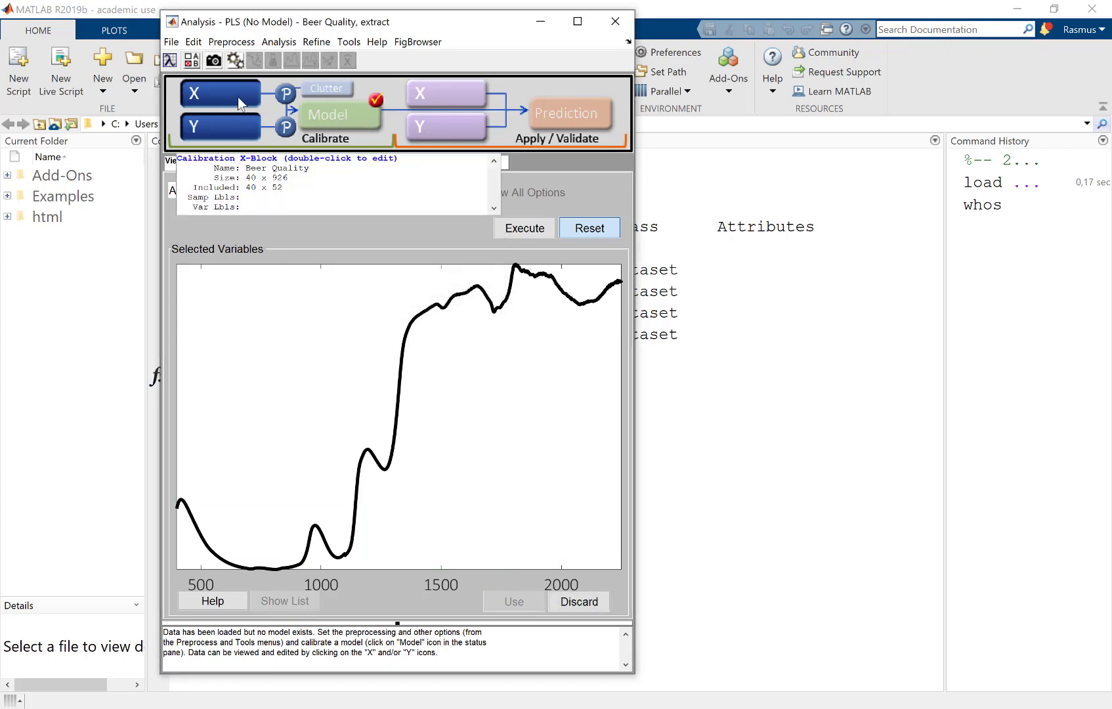
click(344, 116)
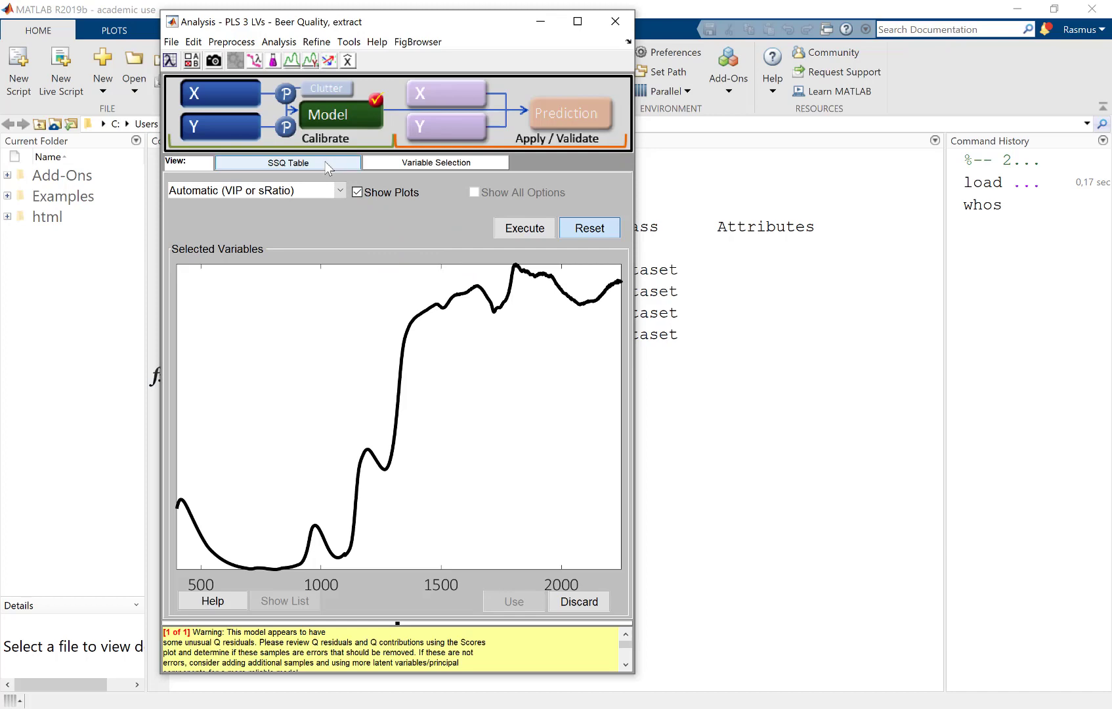
click(326, 165)
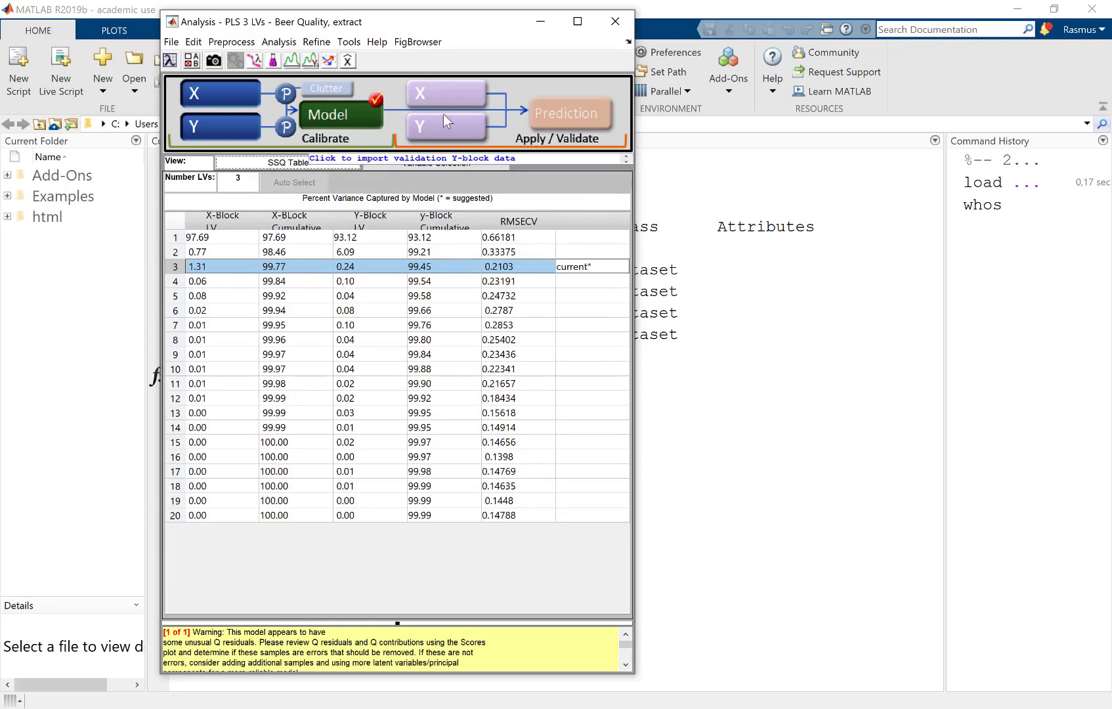
- Open the model's scores plots, show only Y CV Predicted 1 against Y Measured 1, and display the fit statistics clear of the points
click(272, 61)
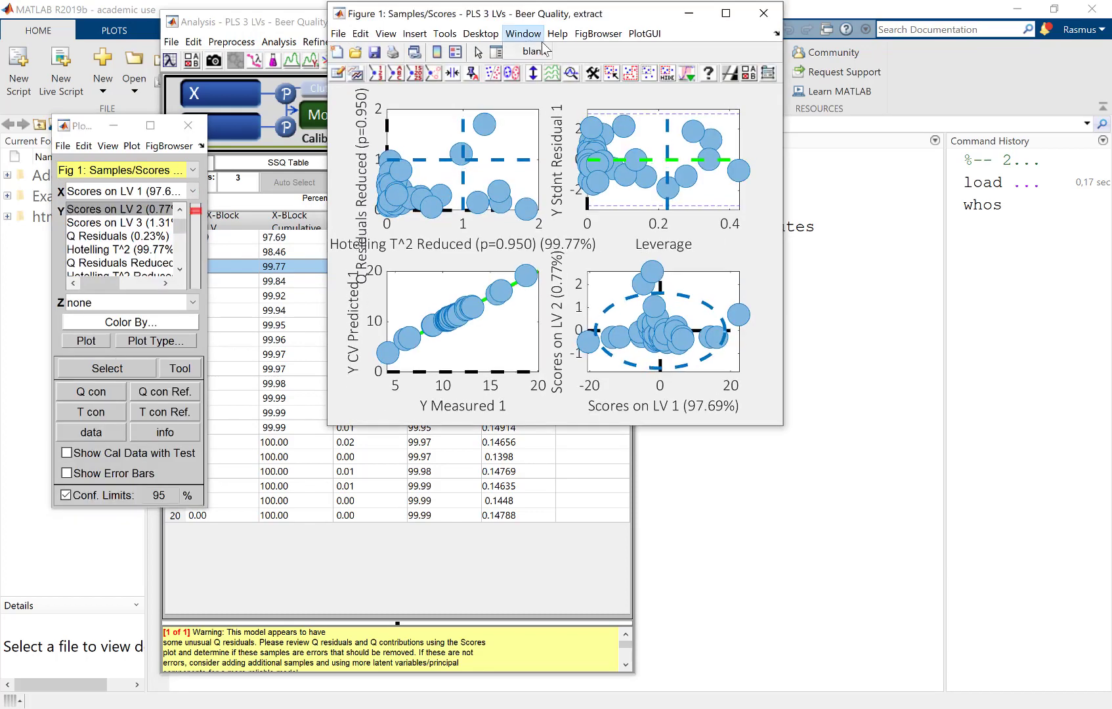
drag(532, 19, 886, 69)
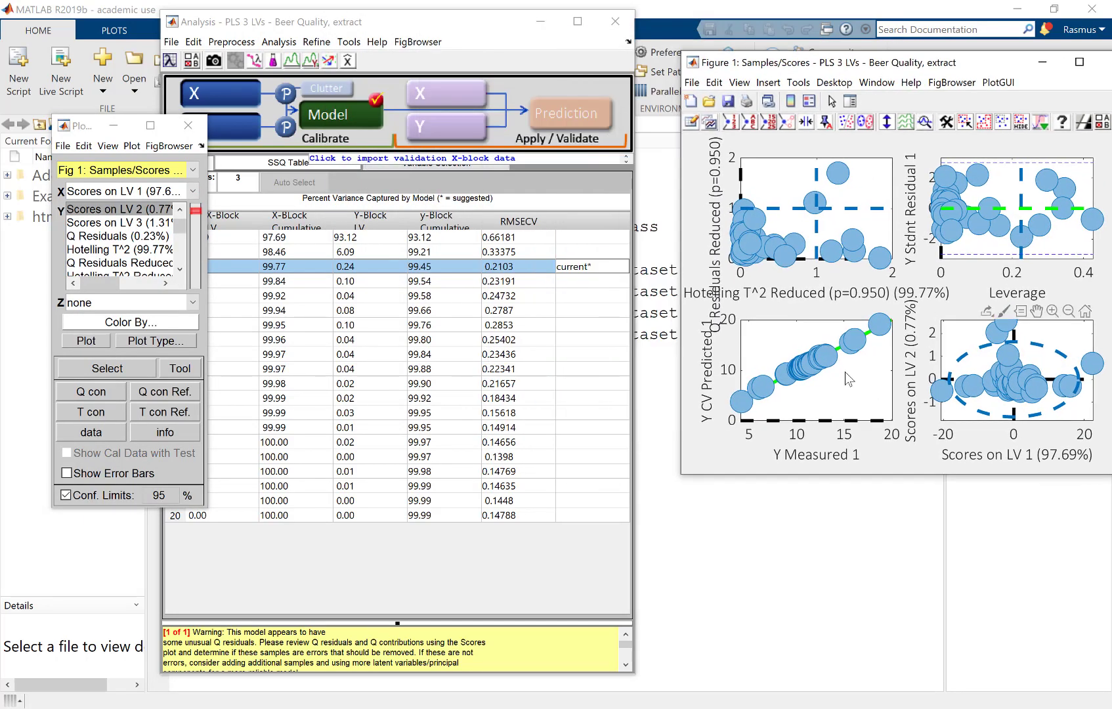
click(849, 381)
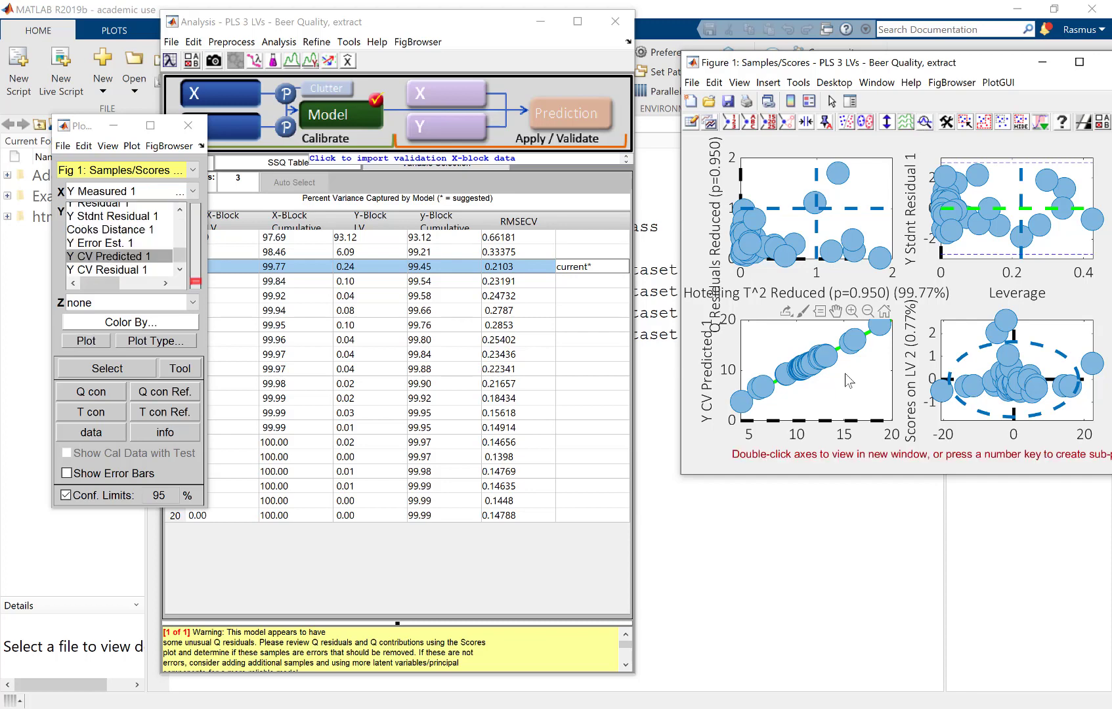
key(1)
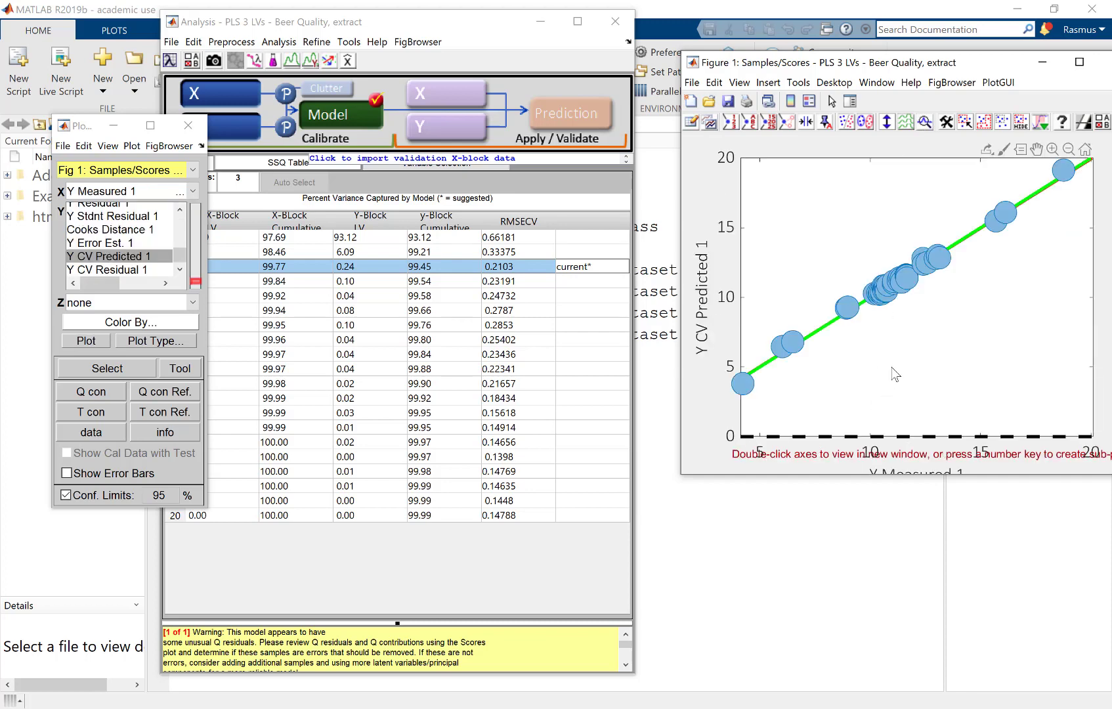
right_click(896, 373)
click(941, 470)
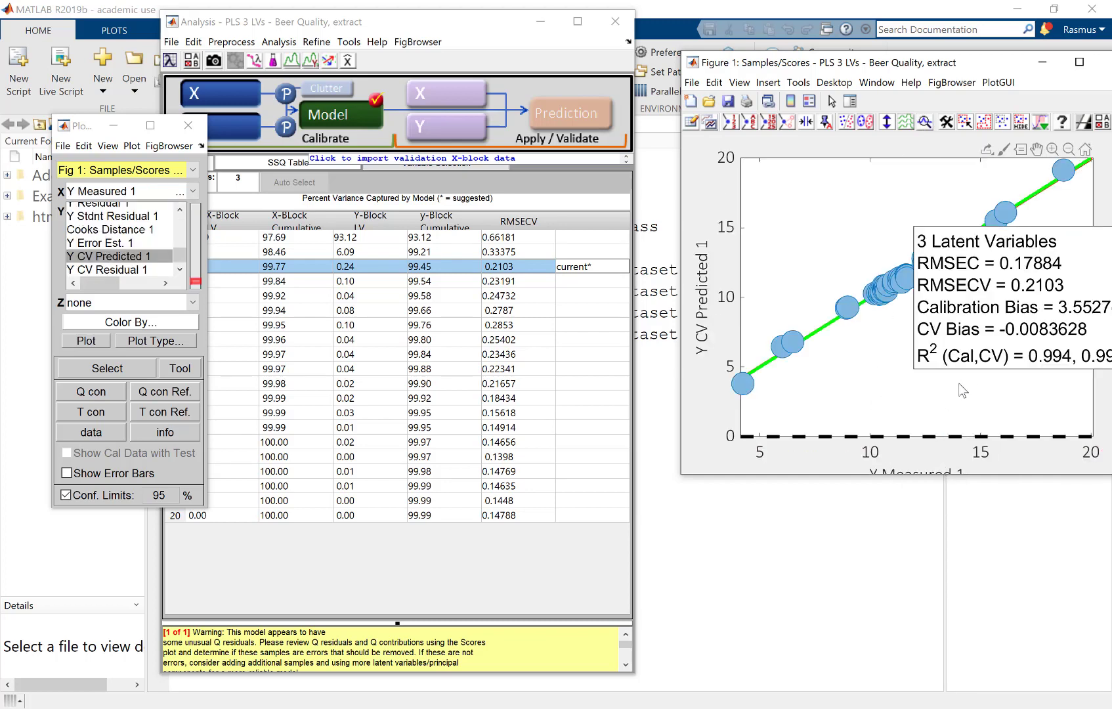
drag(969, 366, 963, 436)
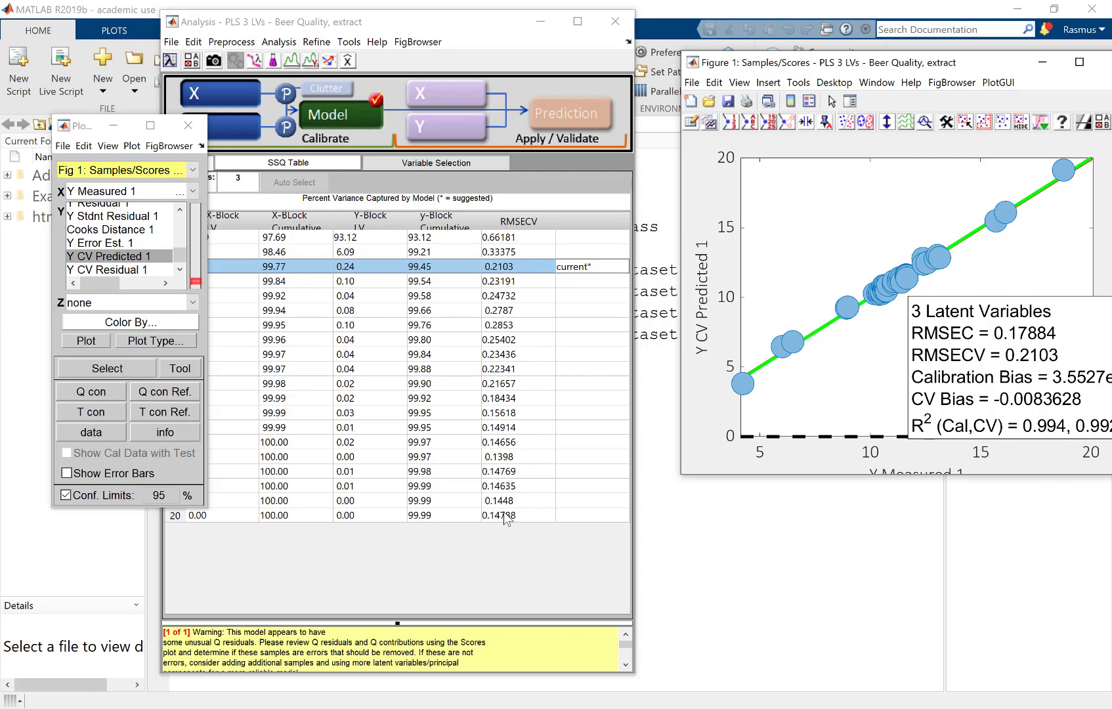
- Plot RMSECV and RMSEC against the latent variable number and add a legend to the figure
click(272, 64)
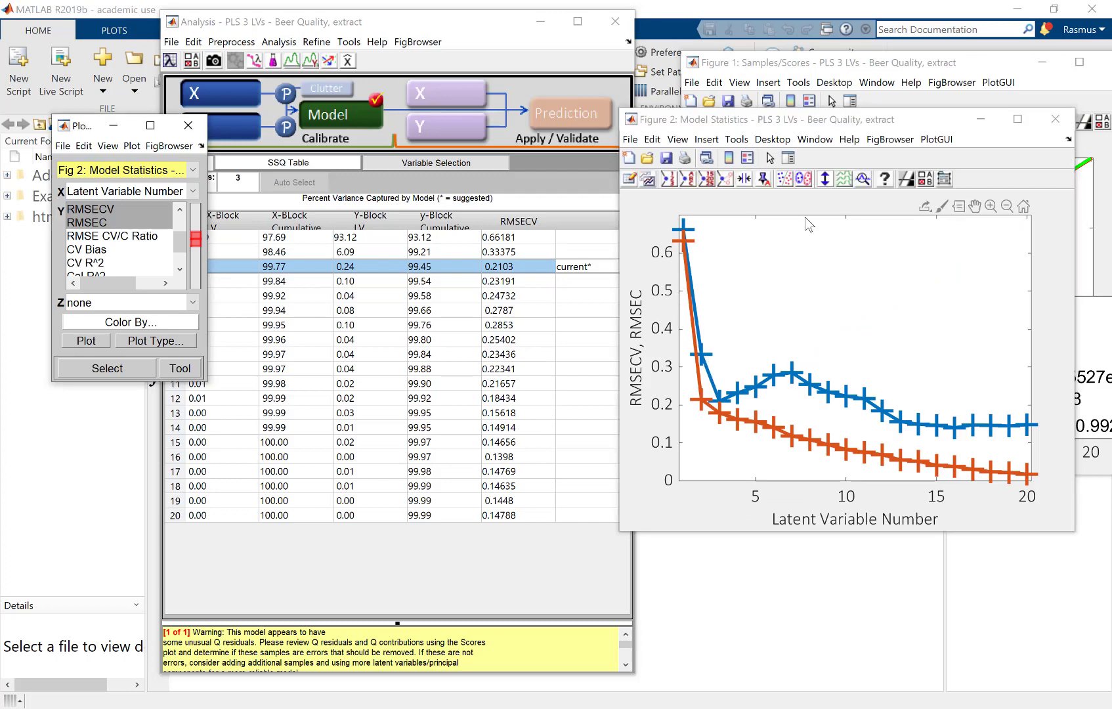
click(746, 159)
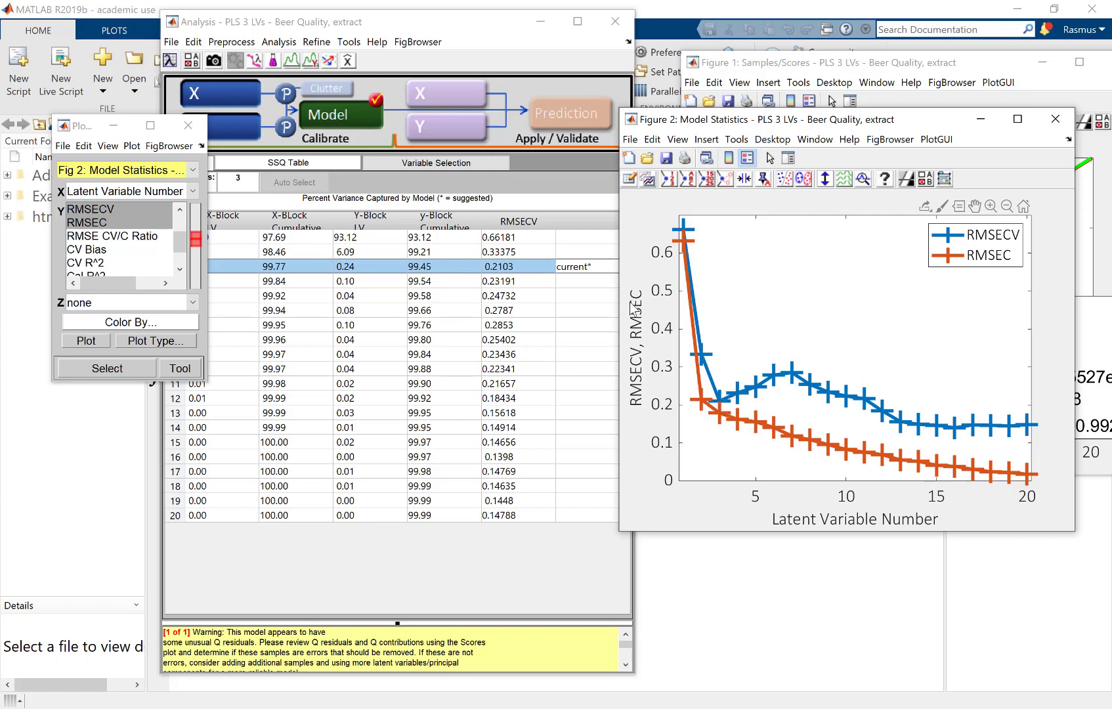
- Limit the venetian blinds cross-validation to a maximum of 8 LVs and accept the settings
click(377, 104)
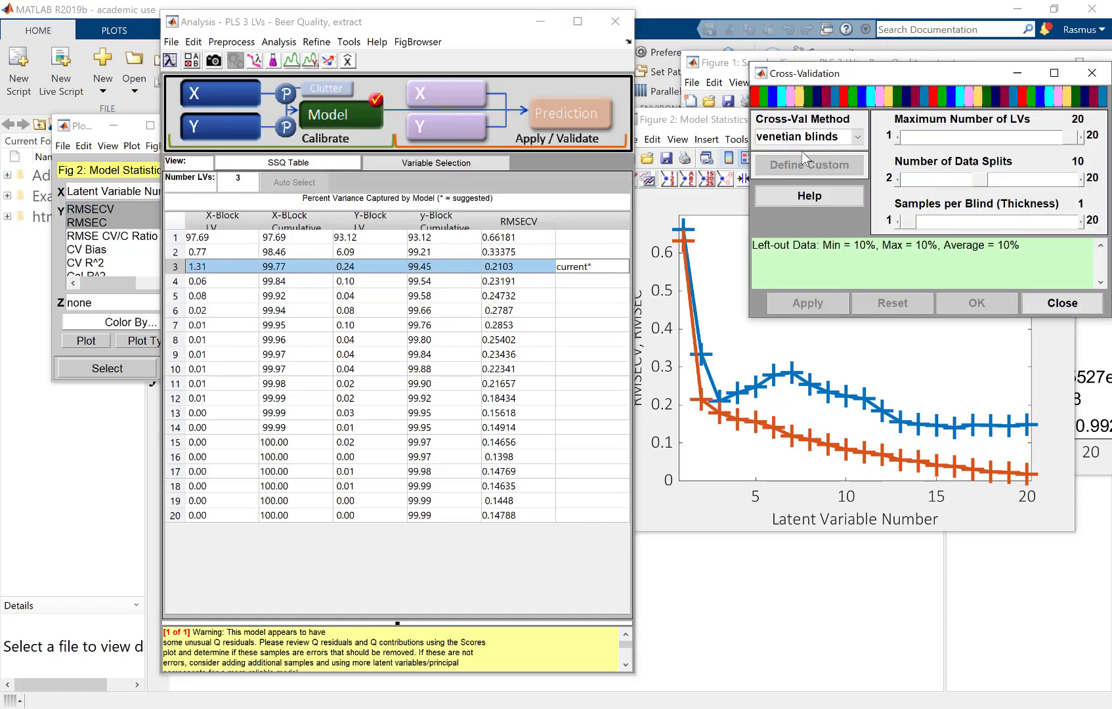
click(1011, 141)
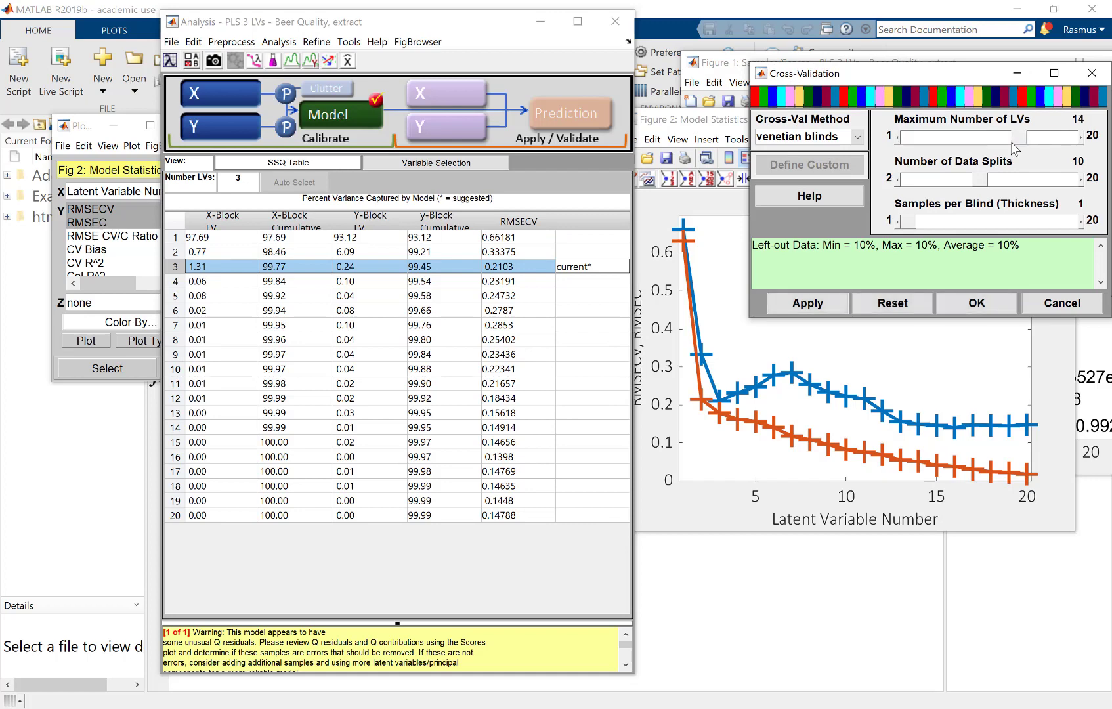
click(971, 141)
click(969, 137)
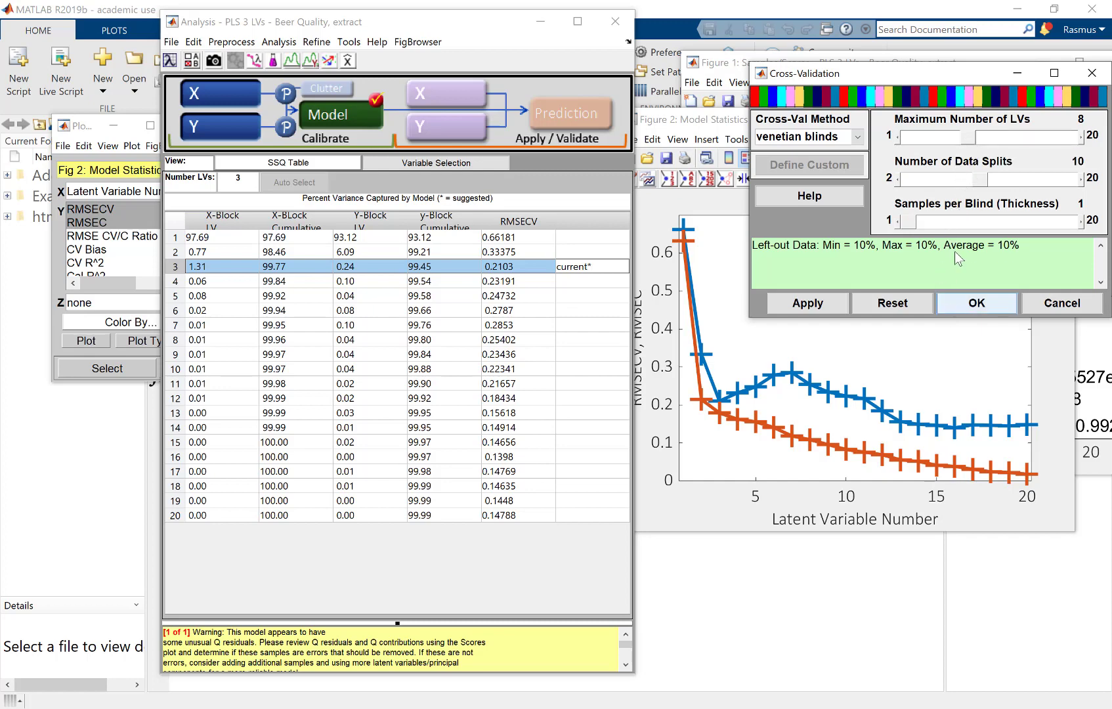
drag(957, 77, 849, 128)
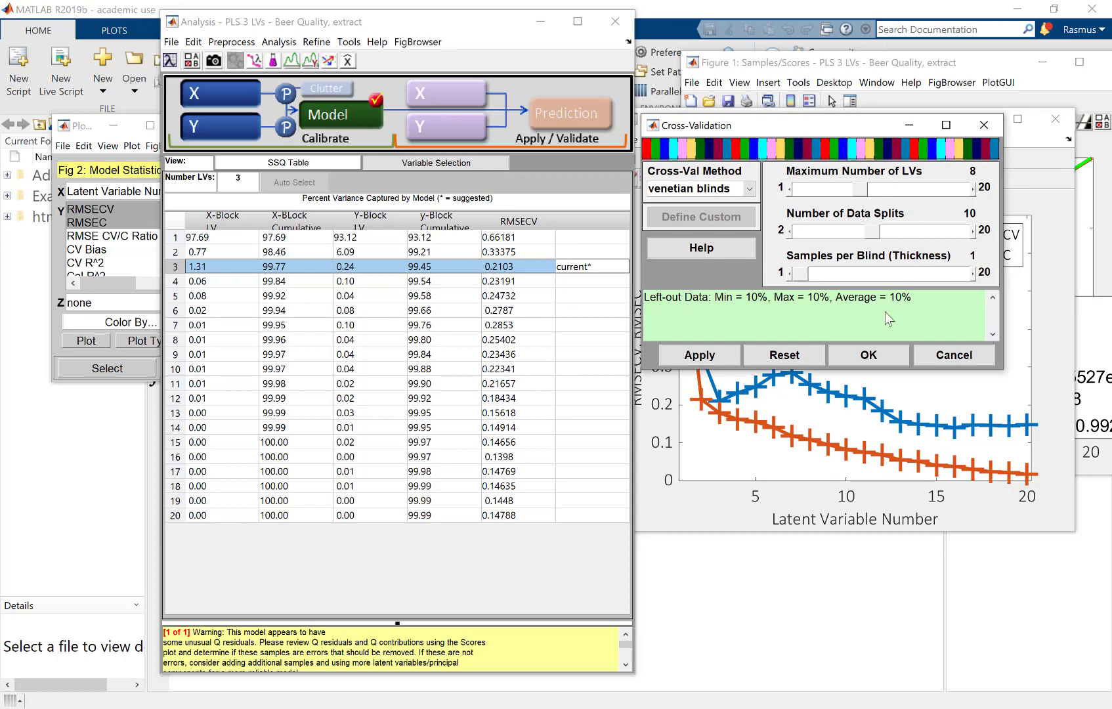
click(868, 354)
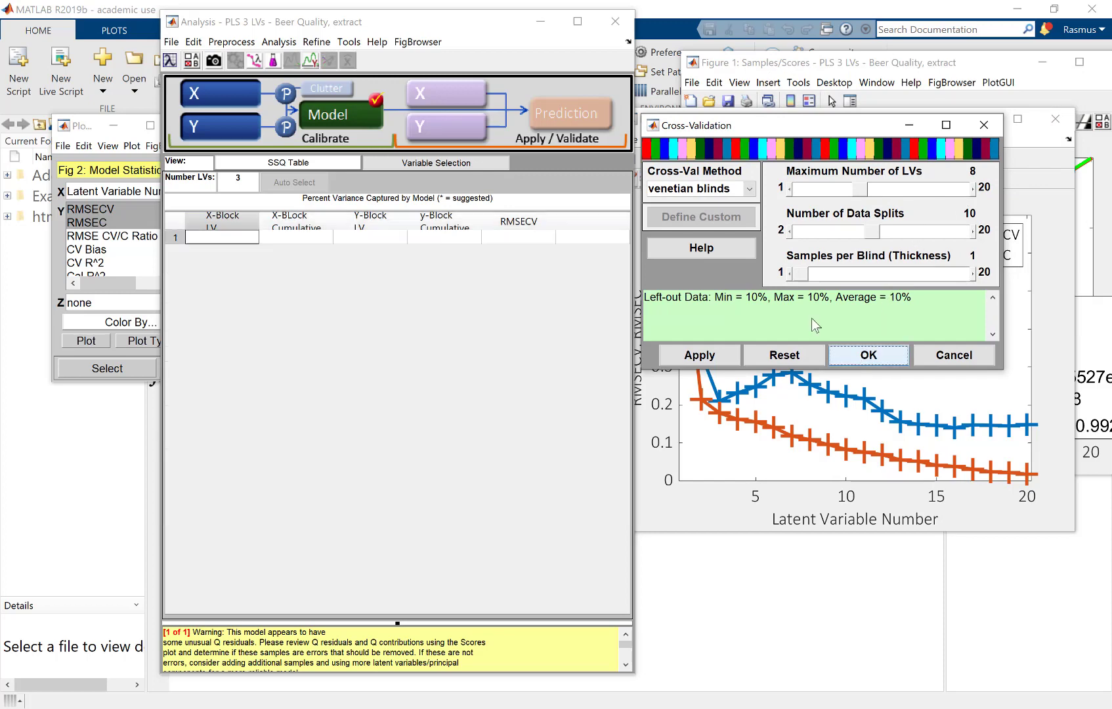
- Switch the variable selection method to VIP - Variable Importance in Projection
click(436, 162)
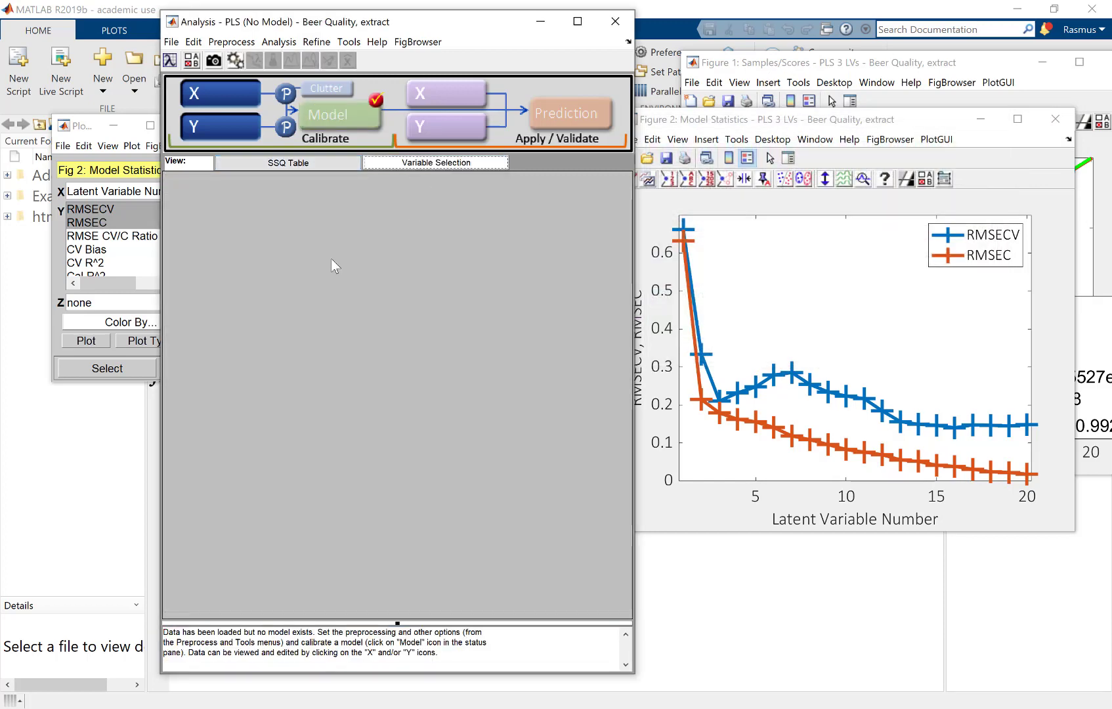
click(295, 195)
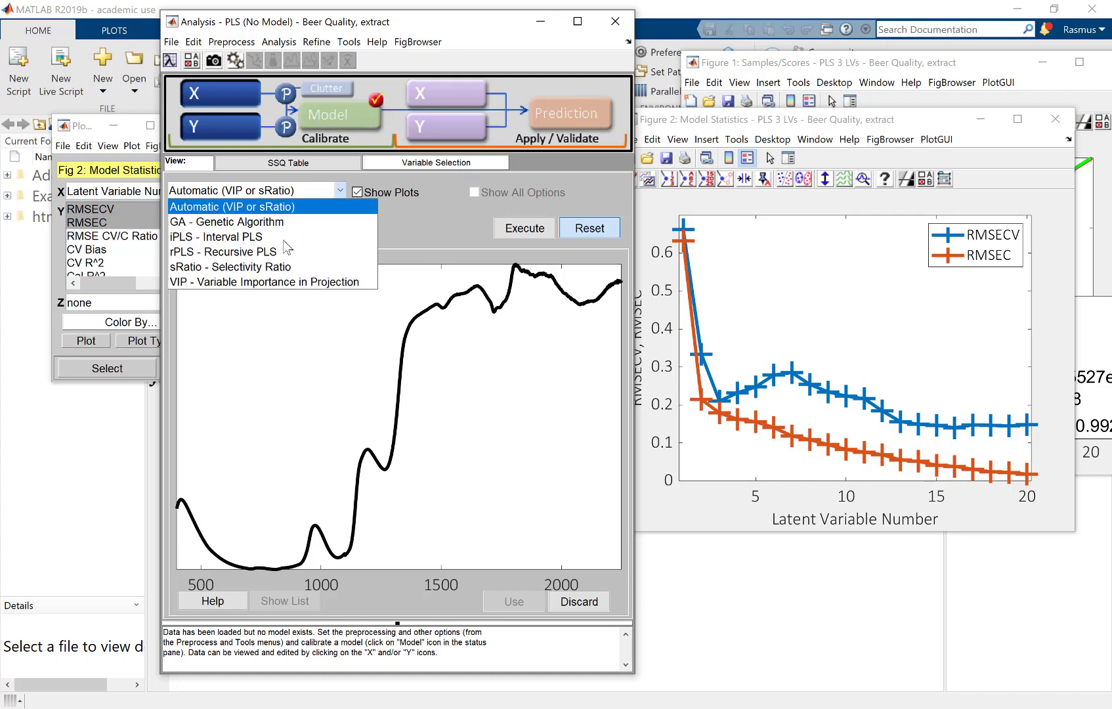
click(282, 283)
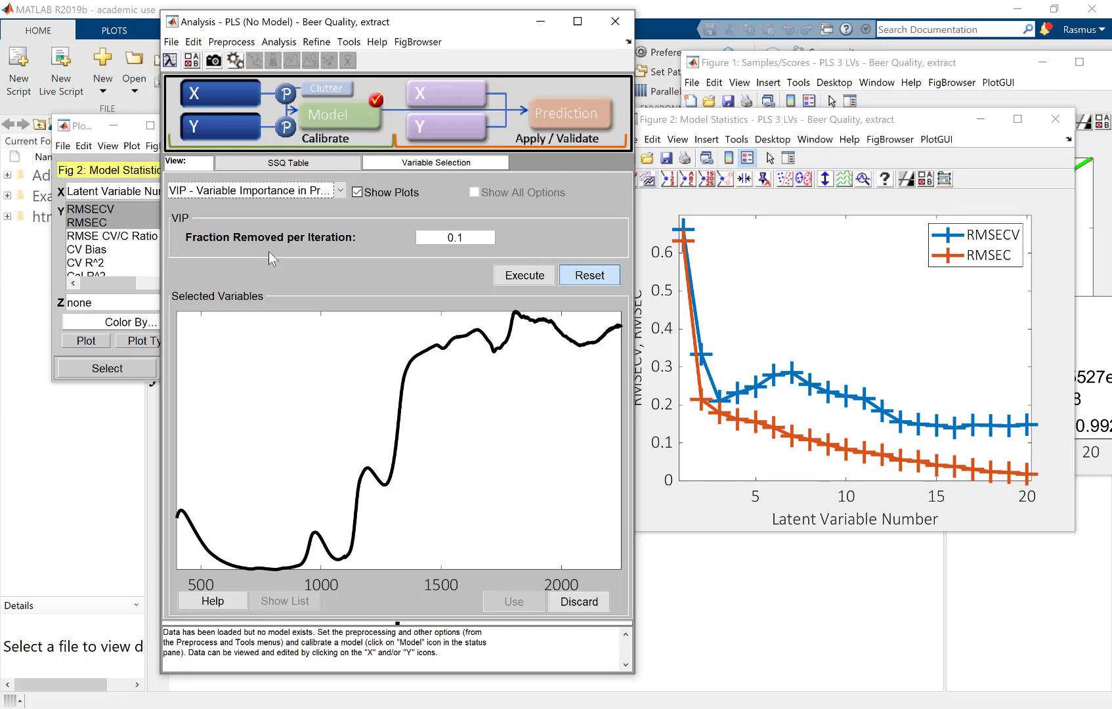
- Change the X-block preprocessing to Mean Center
mouse_move(374, 102)
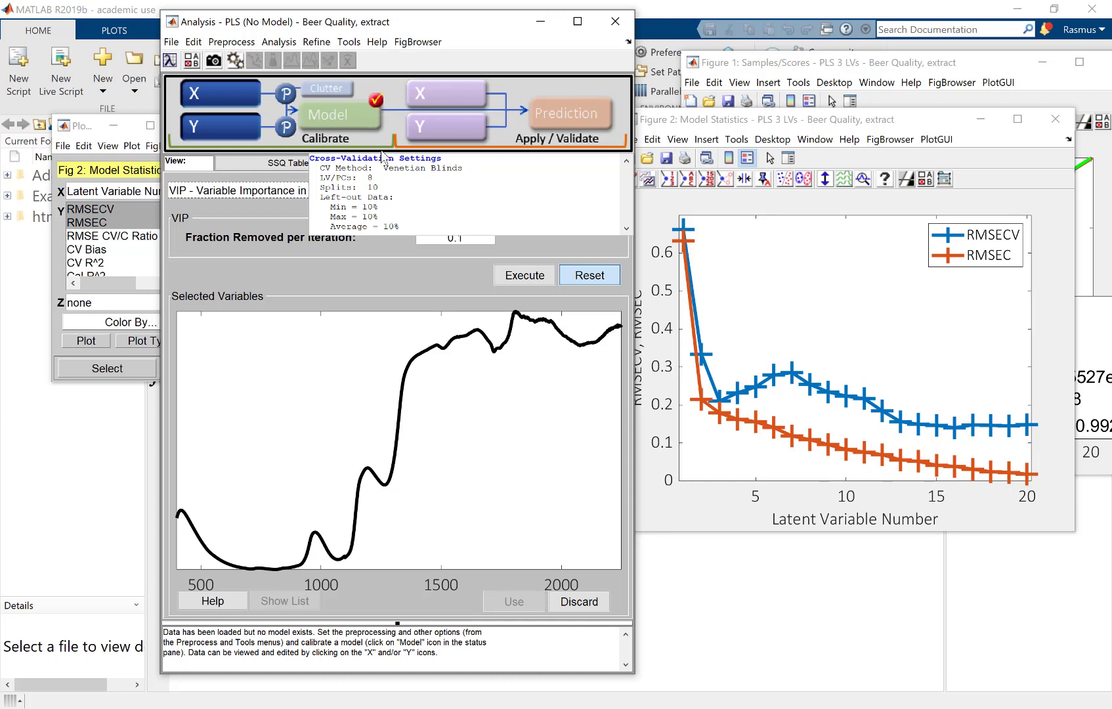
click(290, 94)
mouse_move(422, 124)
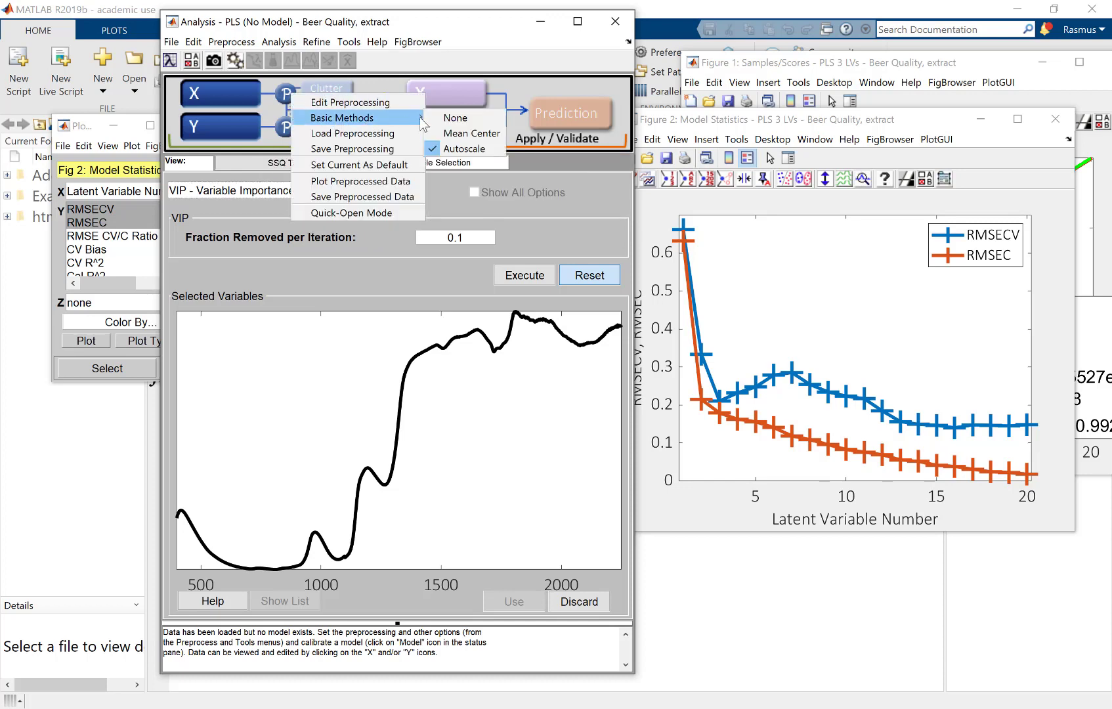
click(455, 135)
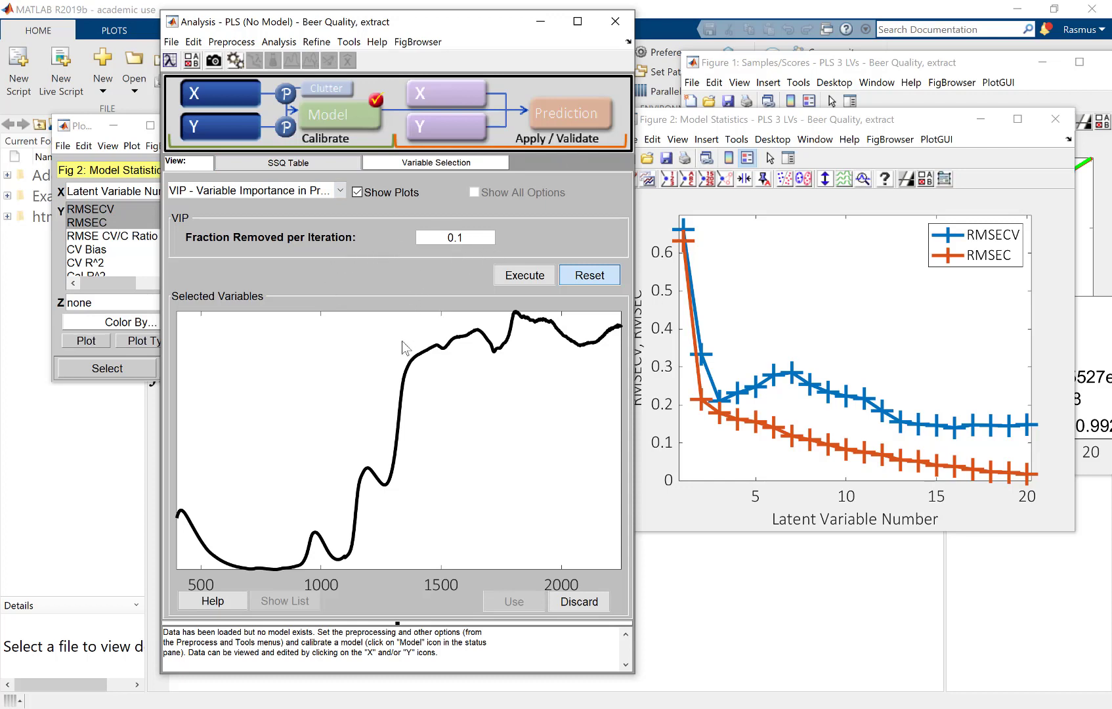
- Show the model cache by date, expand the 20-Feb-2020 entries, and widen the Analysis window so their names are readable
mouse_move(239, 101)
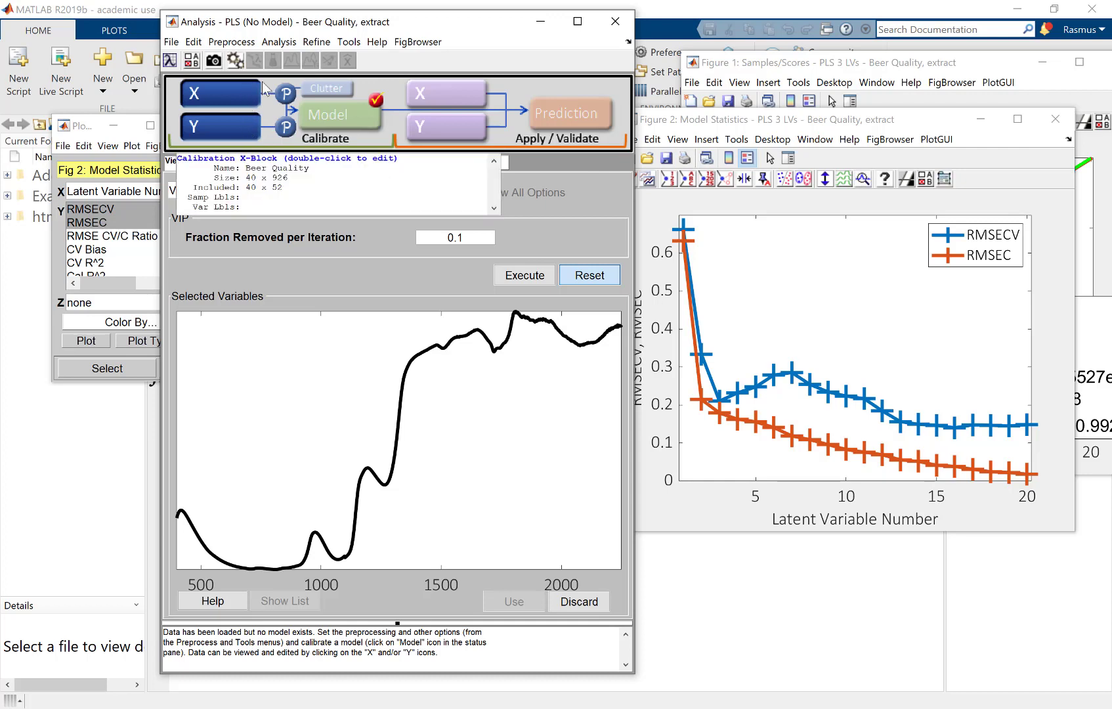
click(349, 42)
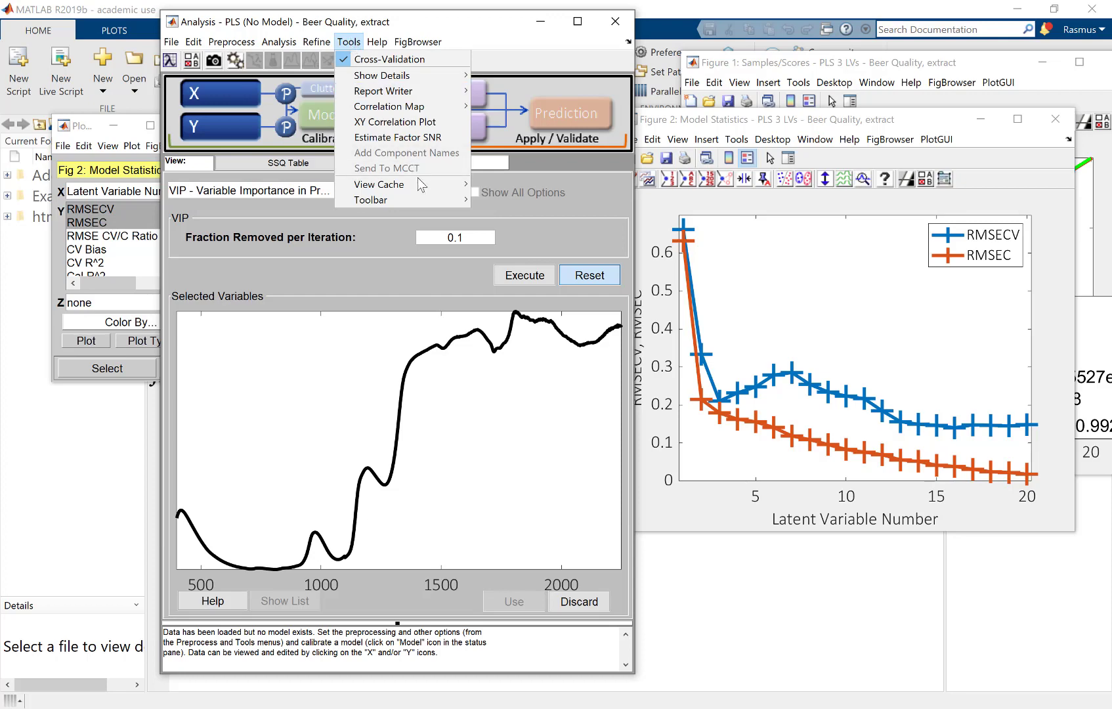
mouse_move(421, 185)
click(522, 201)
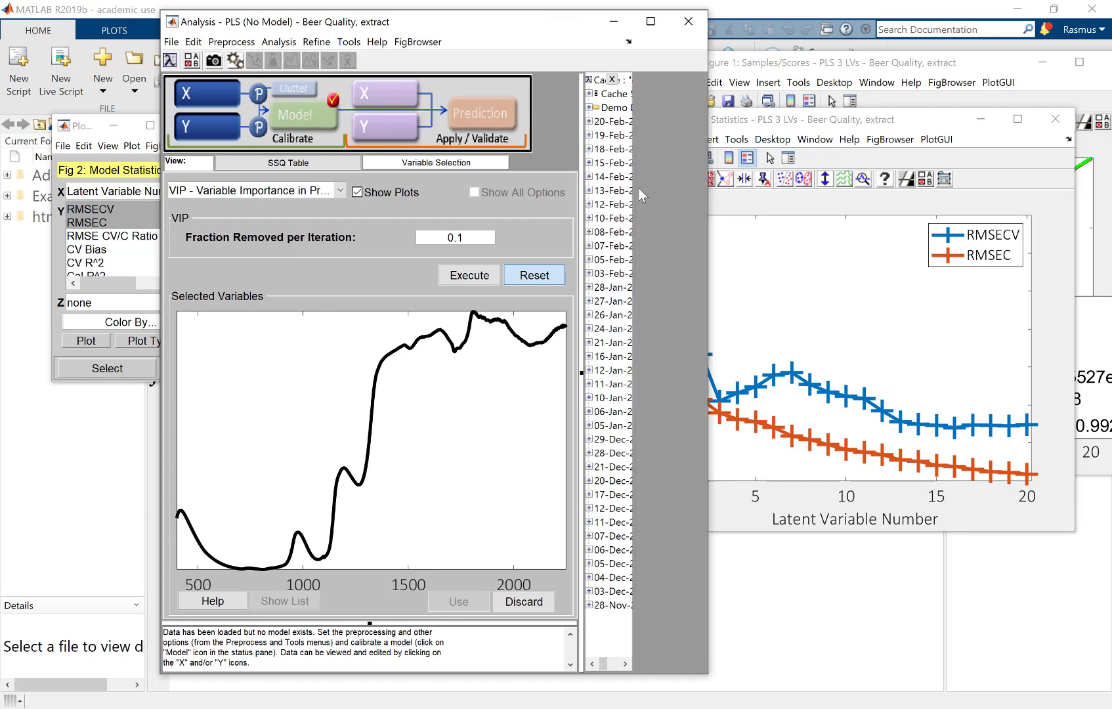
double_click(614, 122)
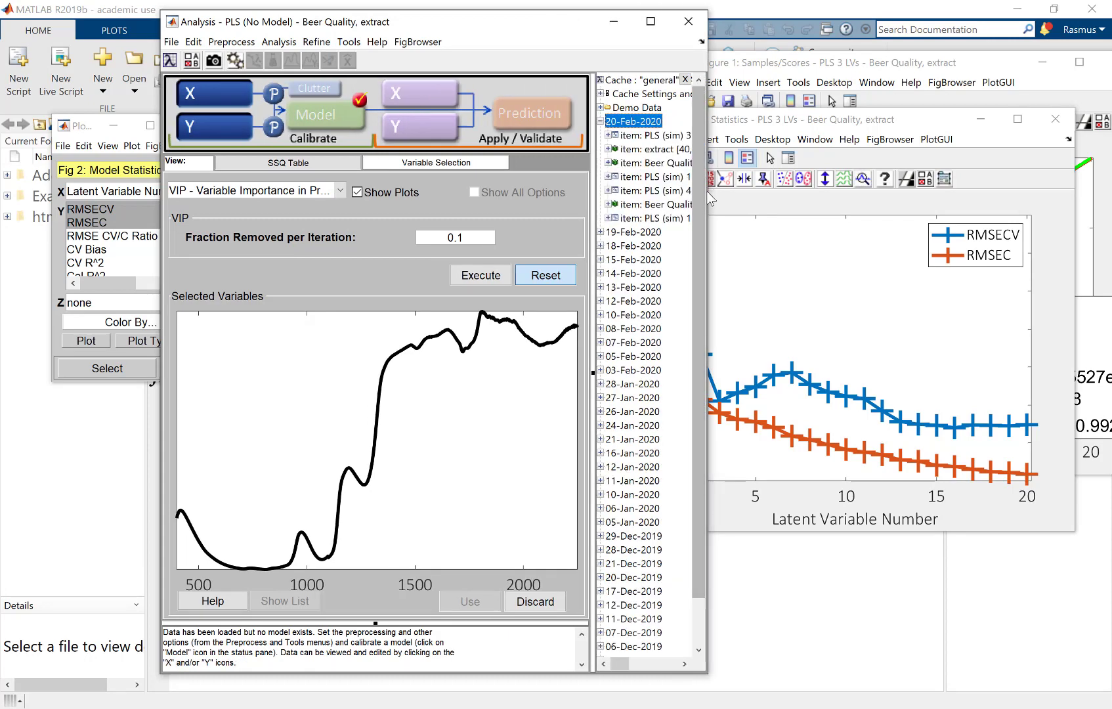
drag(710, 197, 802, 172)
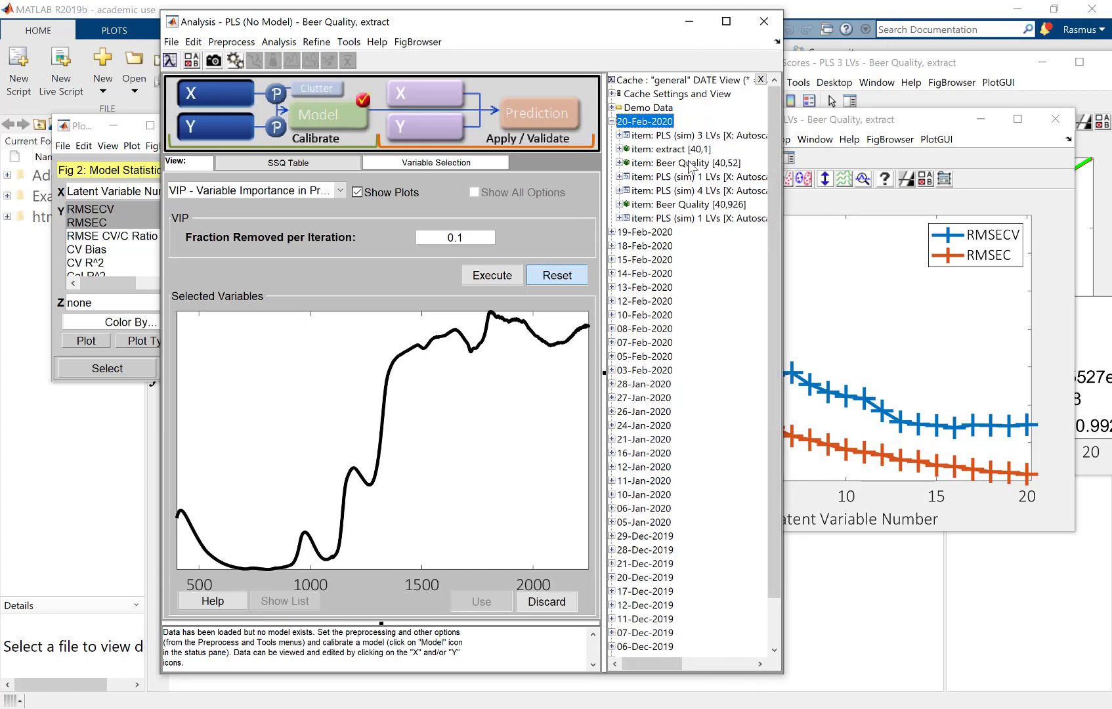
- Reload the full Beer Quality [40,926] dataset from the cache as the calibration X-block
click(670, 206)
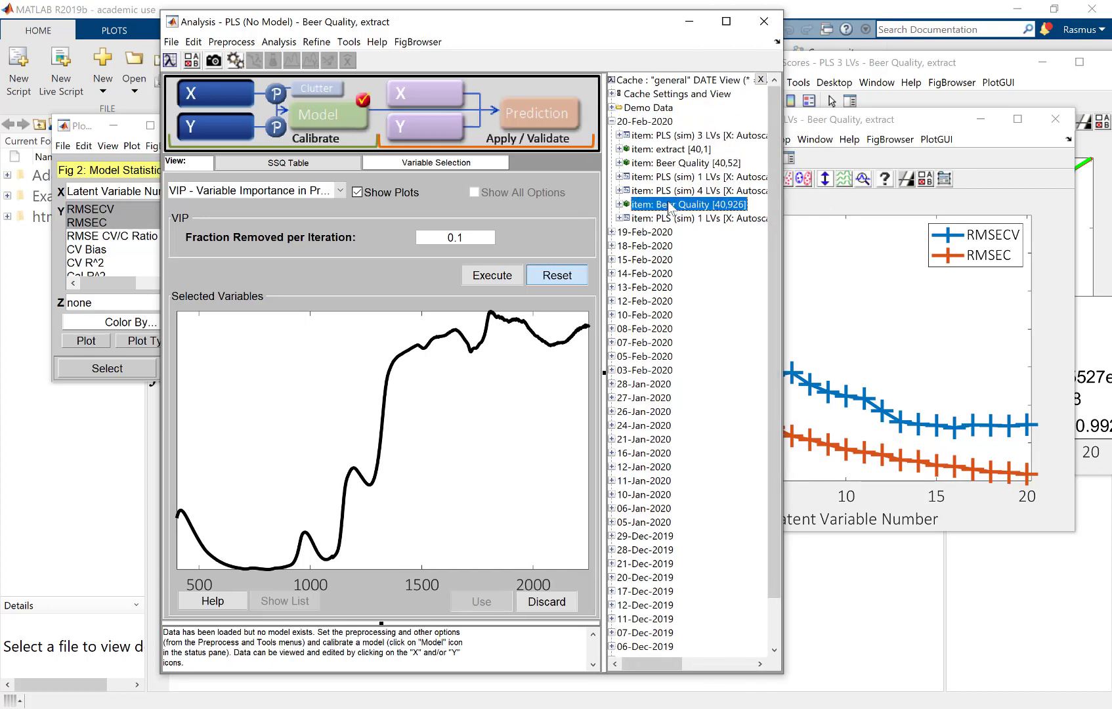
double_click(670, 206)
click(443, 139)
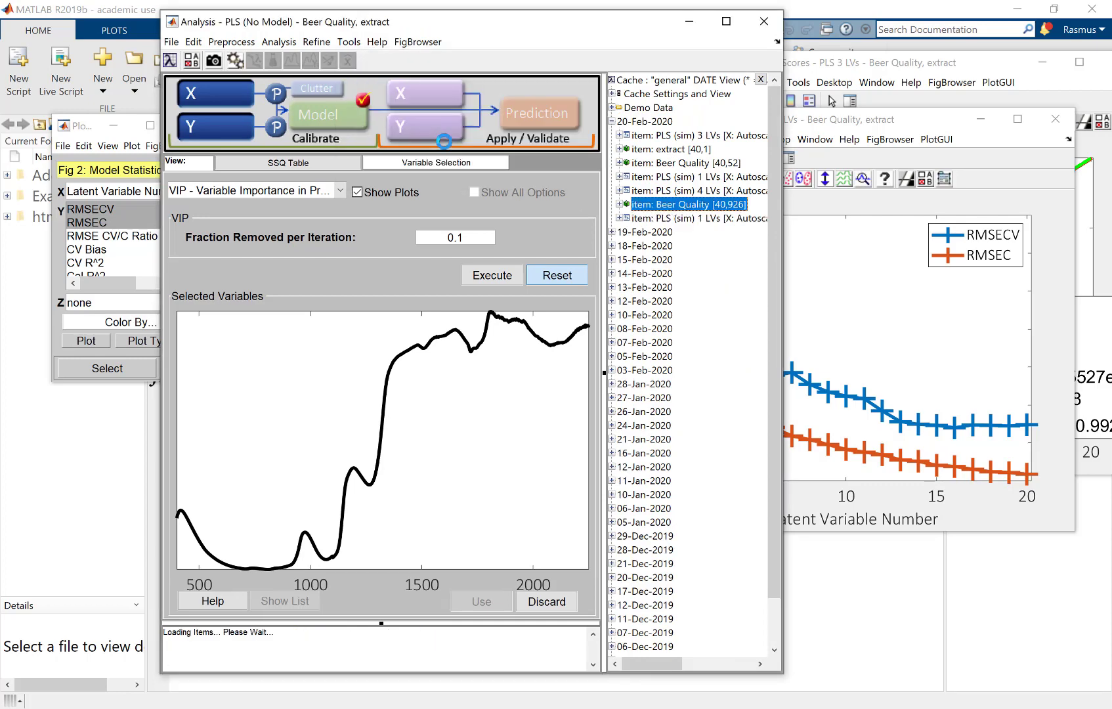
click(493, 276)
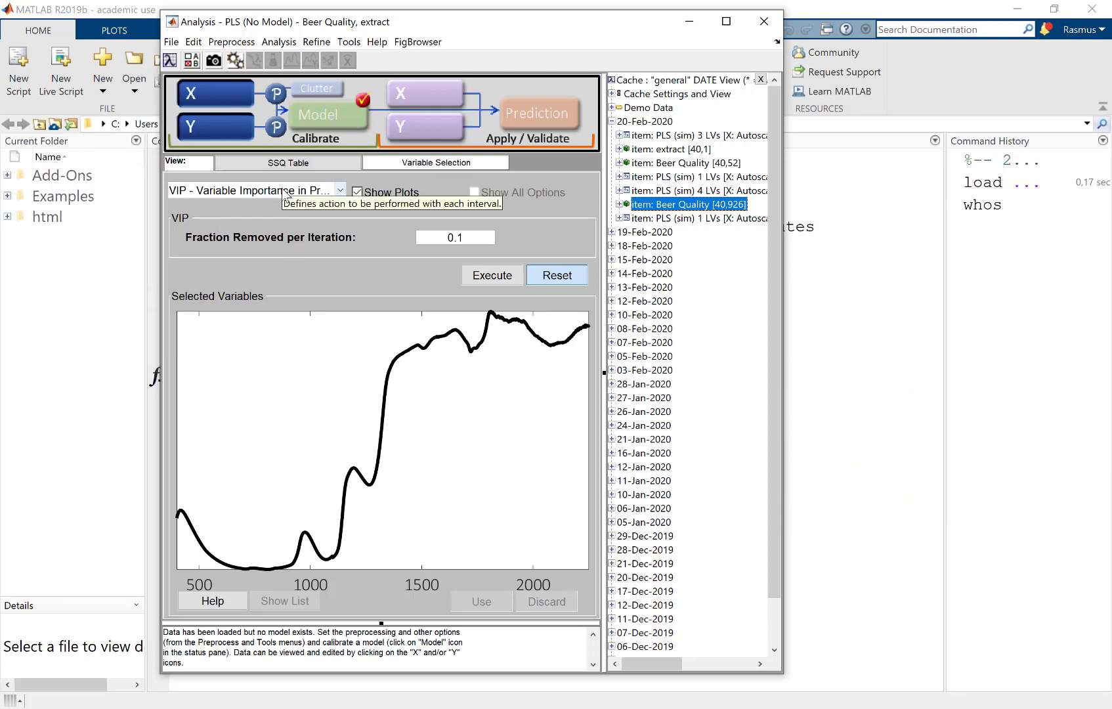
- Calibrate the PLS model on the full mean-centered spectra and open its variable loadings plot
click(322, 122)
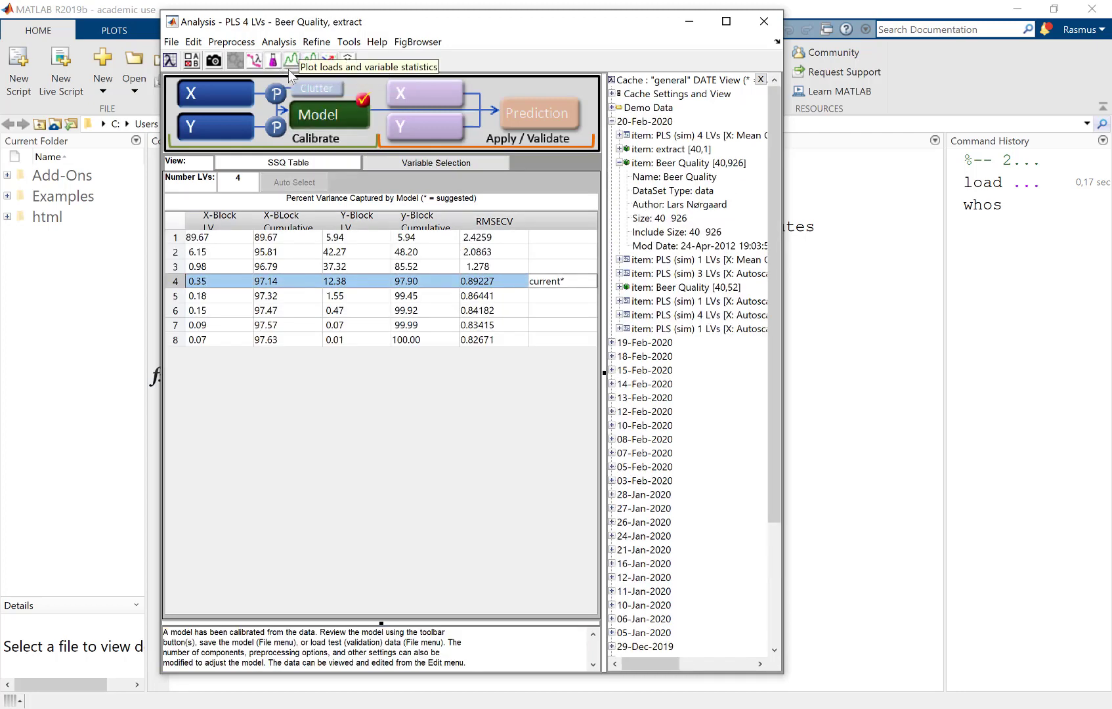
click(293, 61)
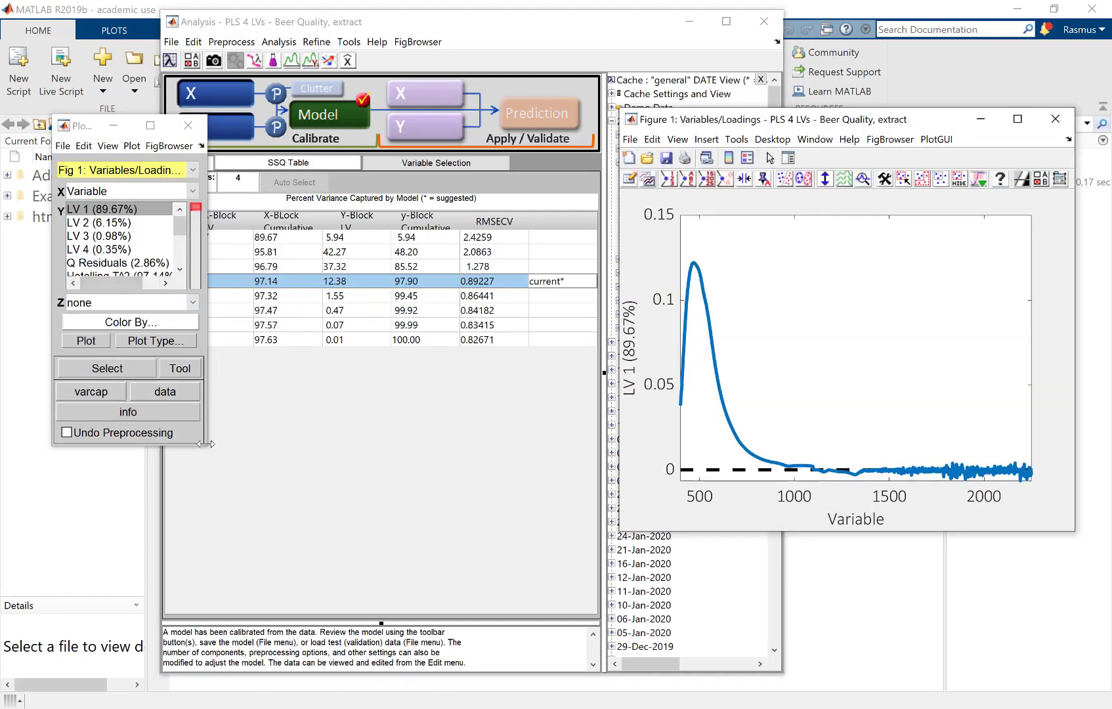
- Enlarge the plot controls, then plot the VIP scores and the selectivity ratio for Y 1
drag(200, 445, 270, 556)
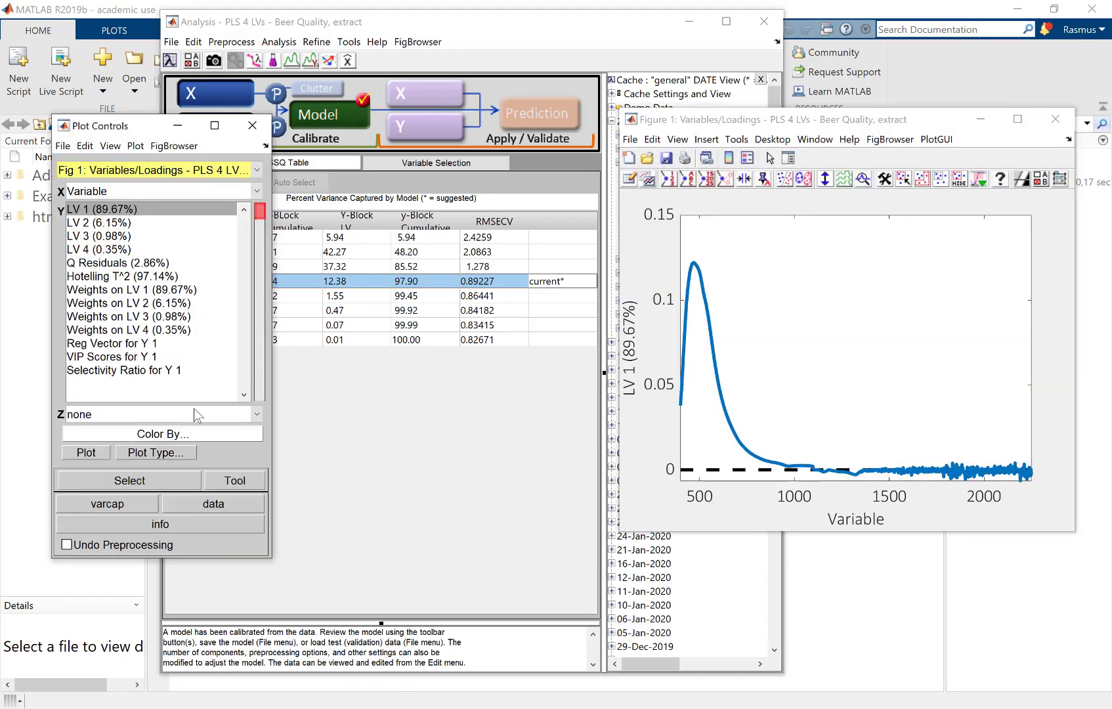
click(145, 357)
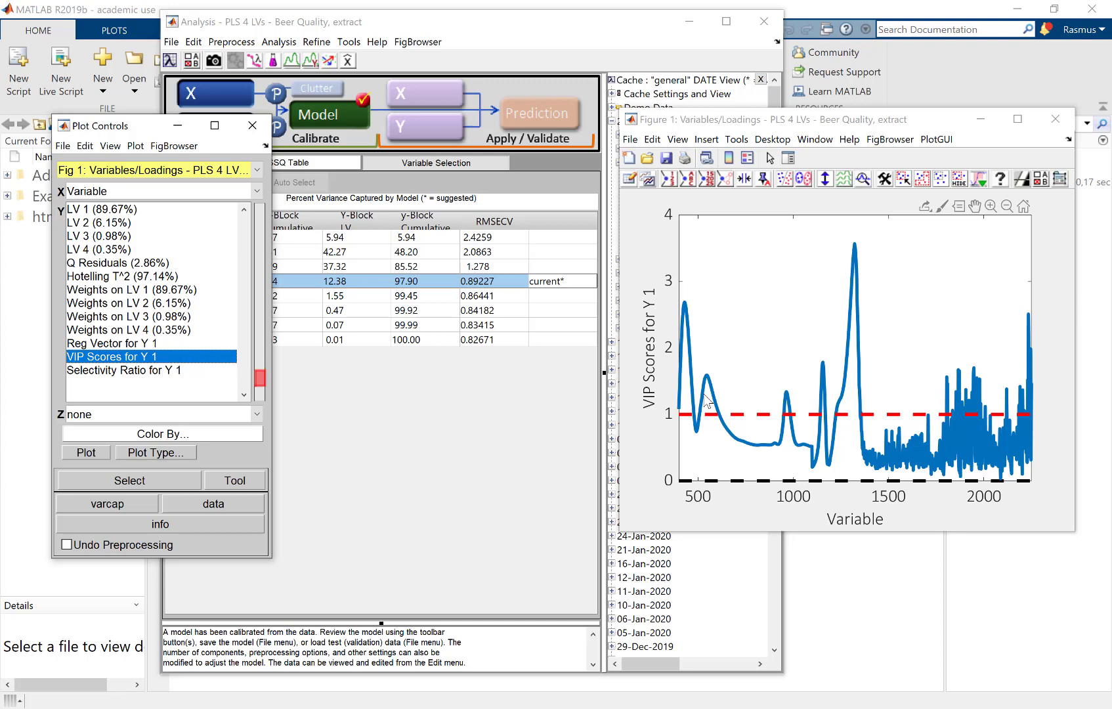
click(193, 371)
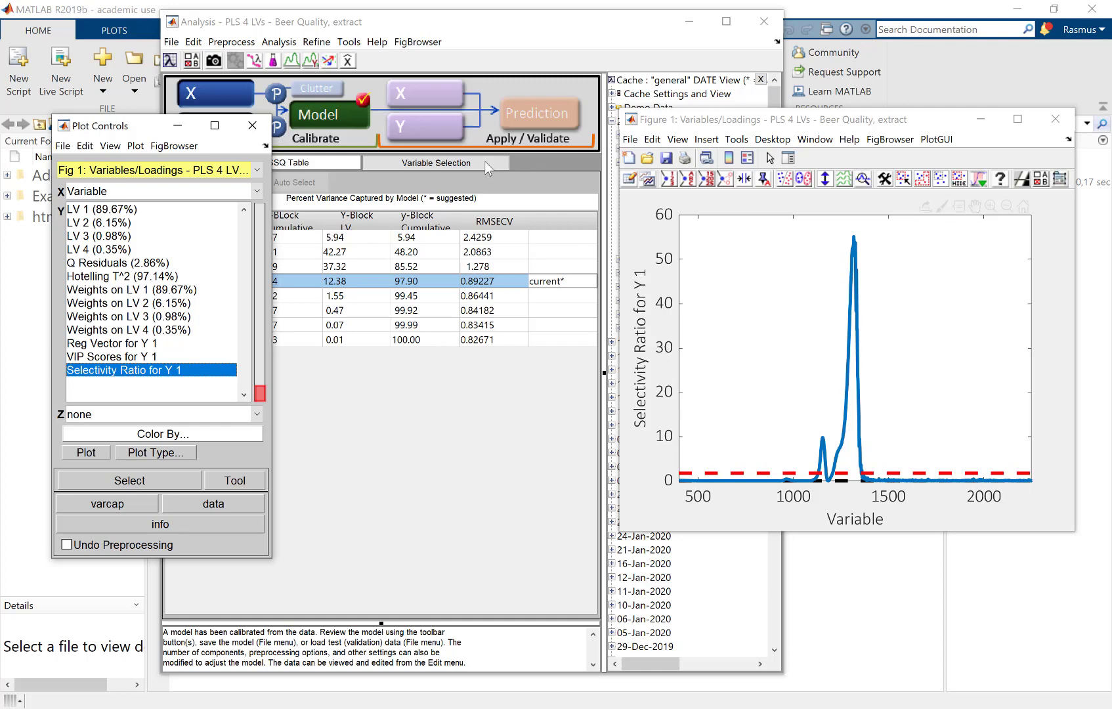
- Run the Automatic (VIP or sRatio) variable selection on the mean-centered spectra and close the resulting figure
click(433, 164)
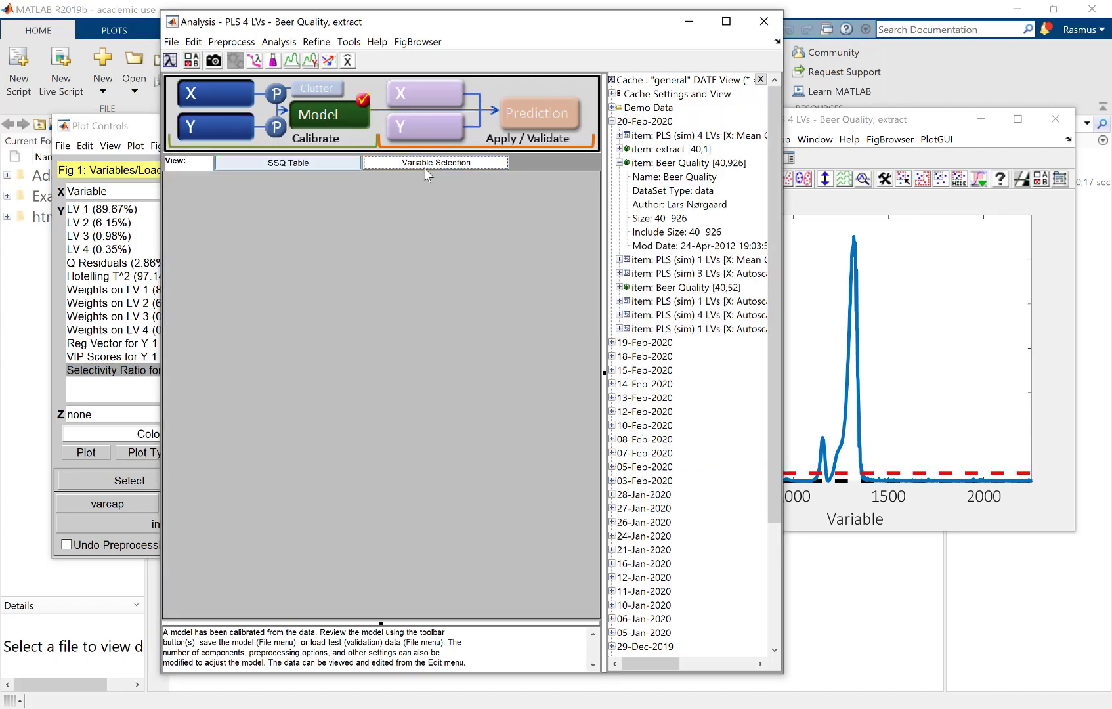
click(287, 191)
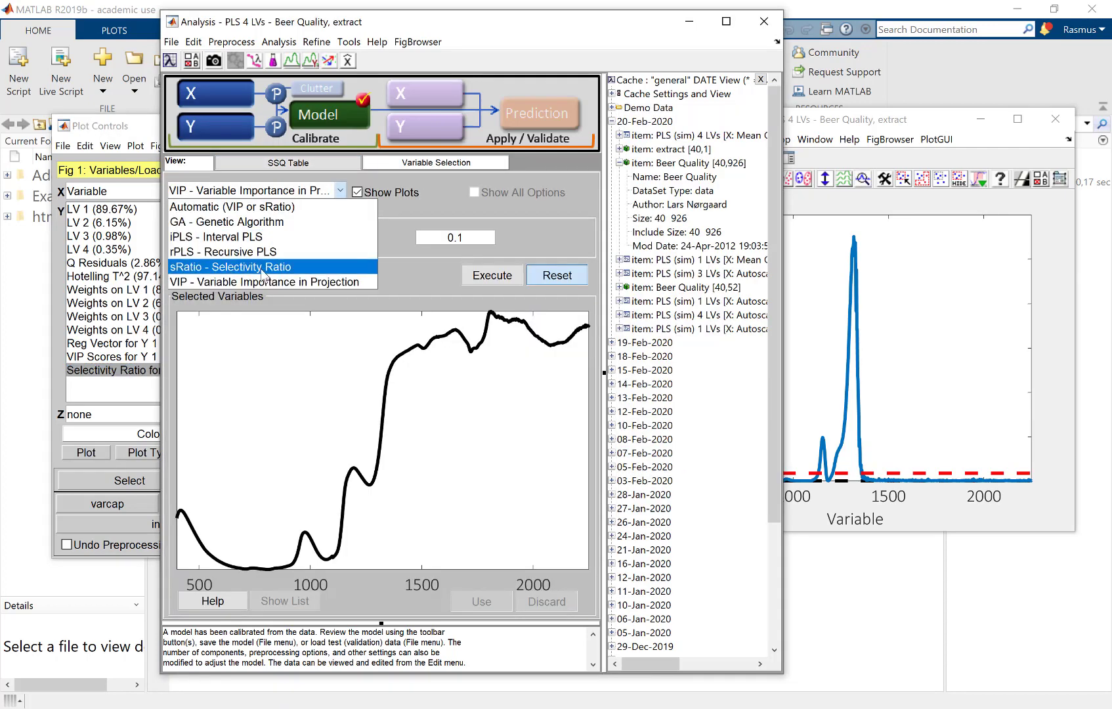
click(279, 274)
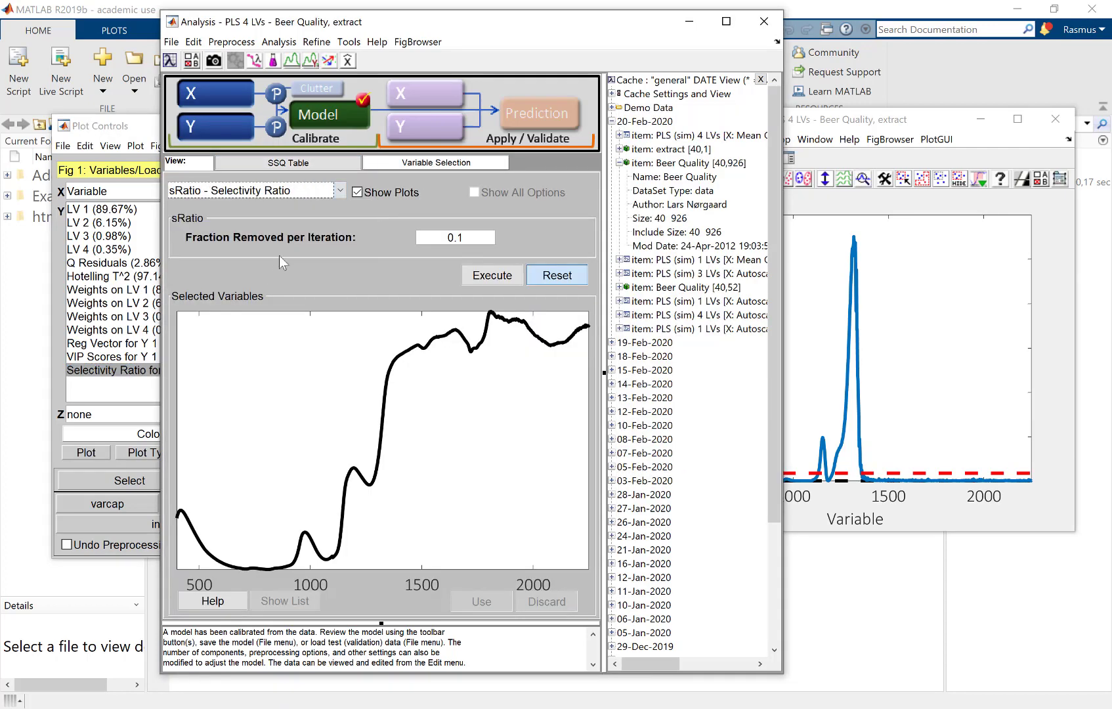
click(305, 195)
click(296, 206)
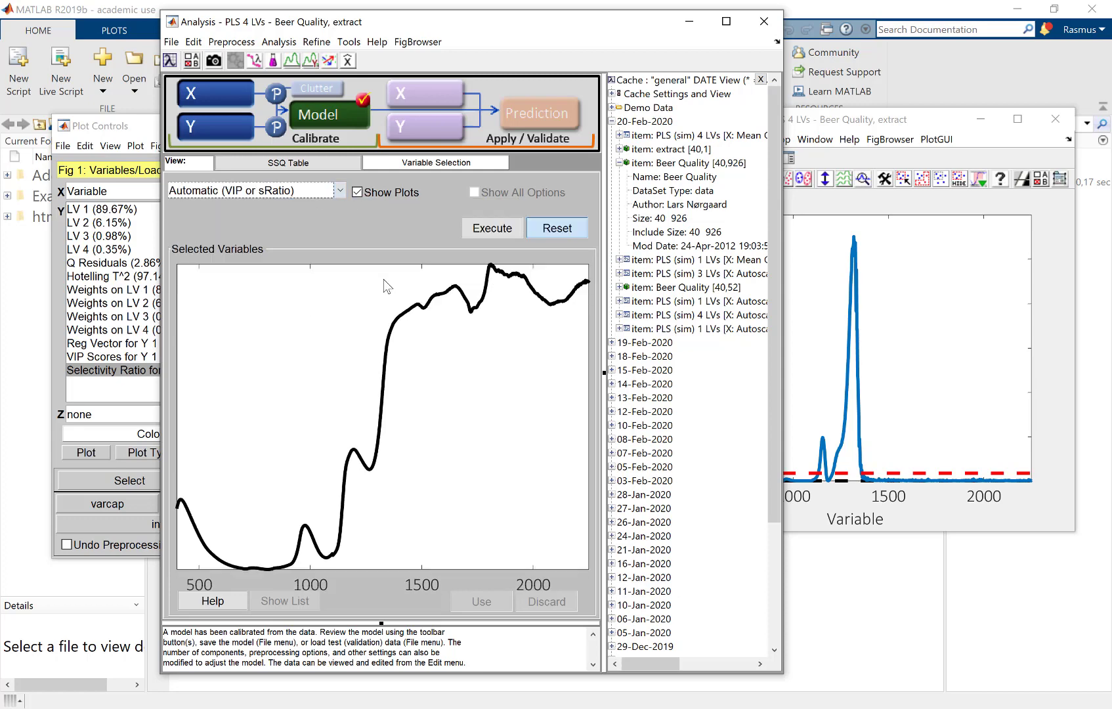
click(480, 235)
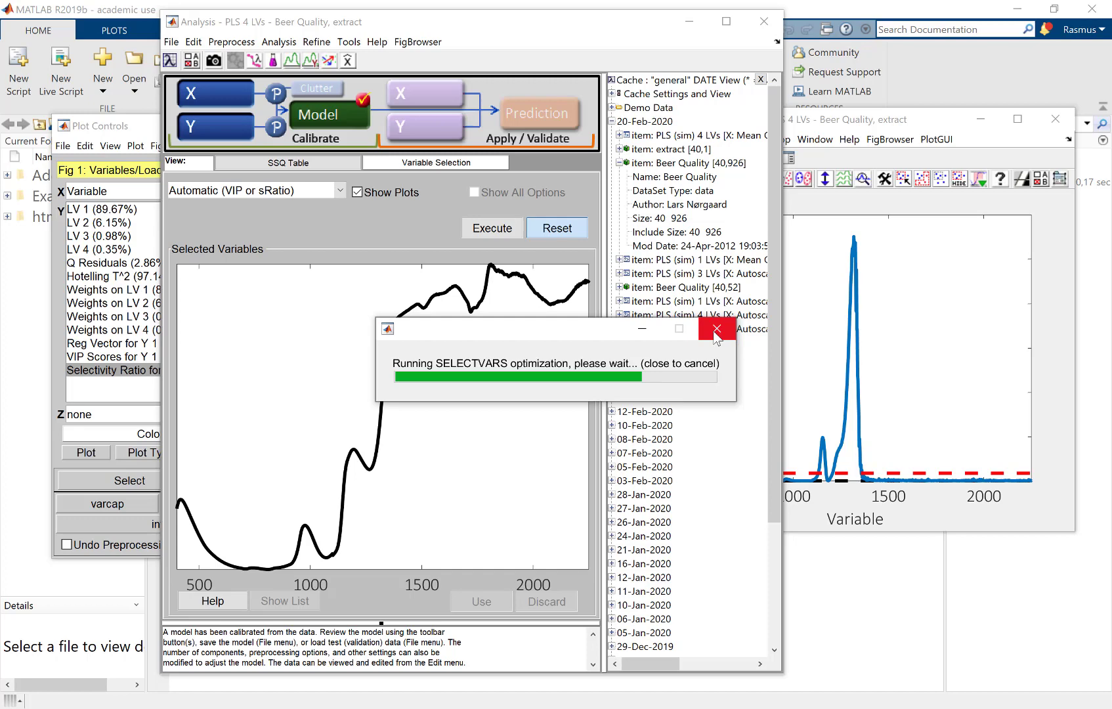
click(715, 332)
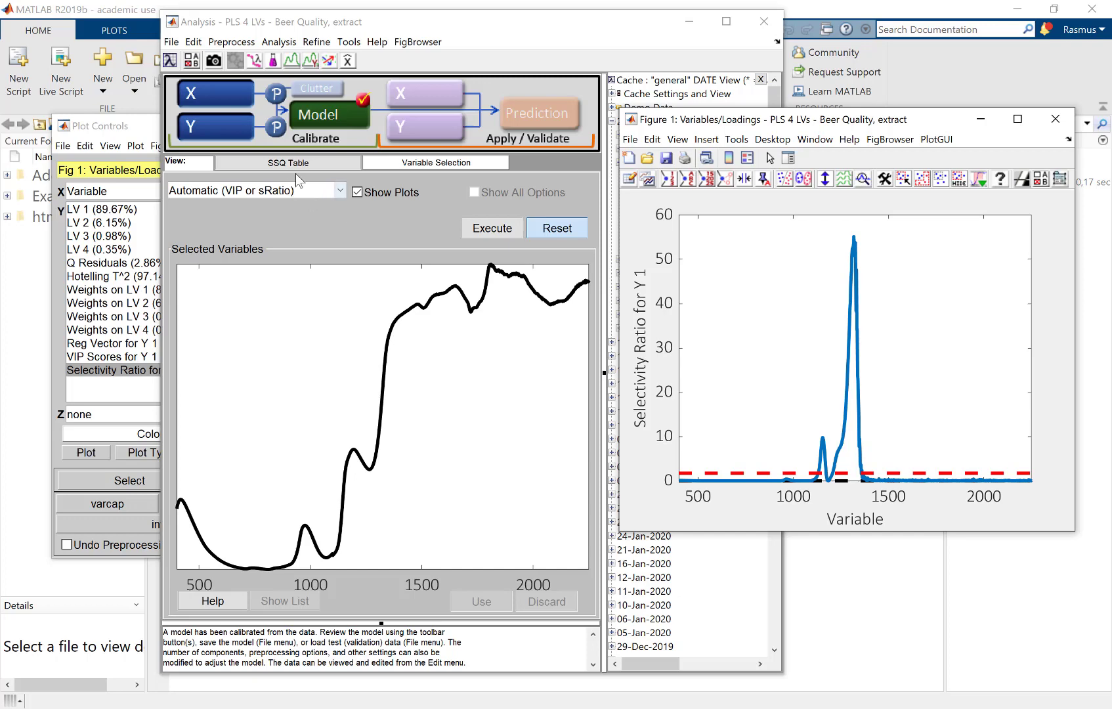
click(297, 191)
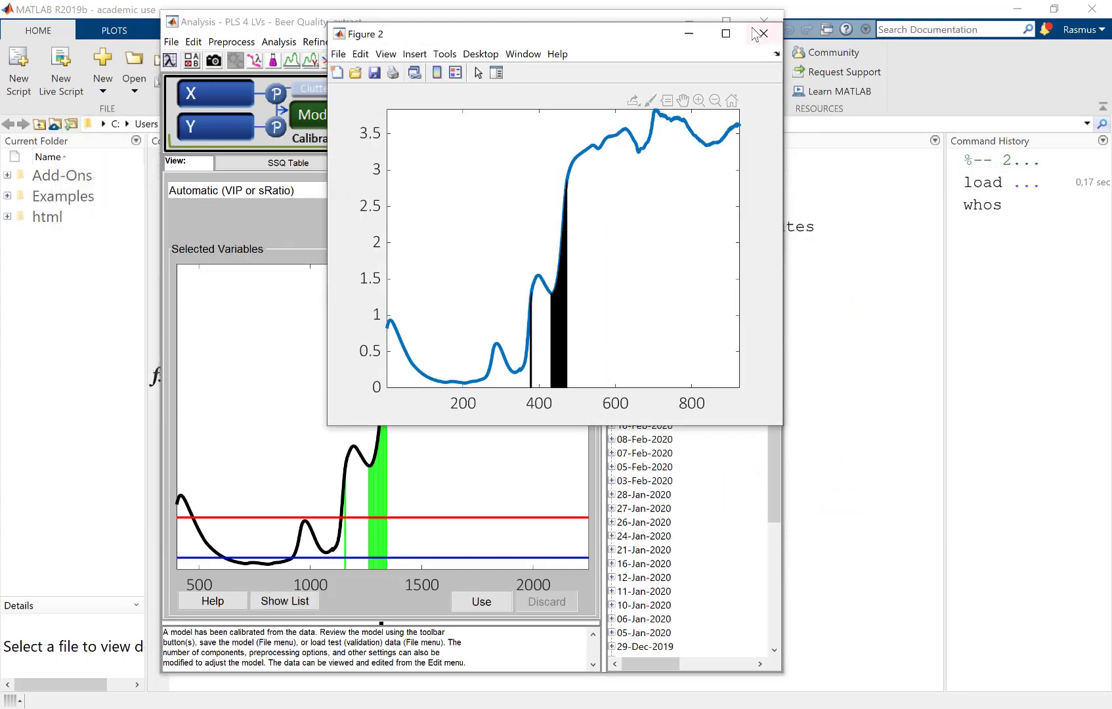
click(762, 34)
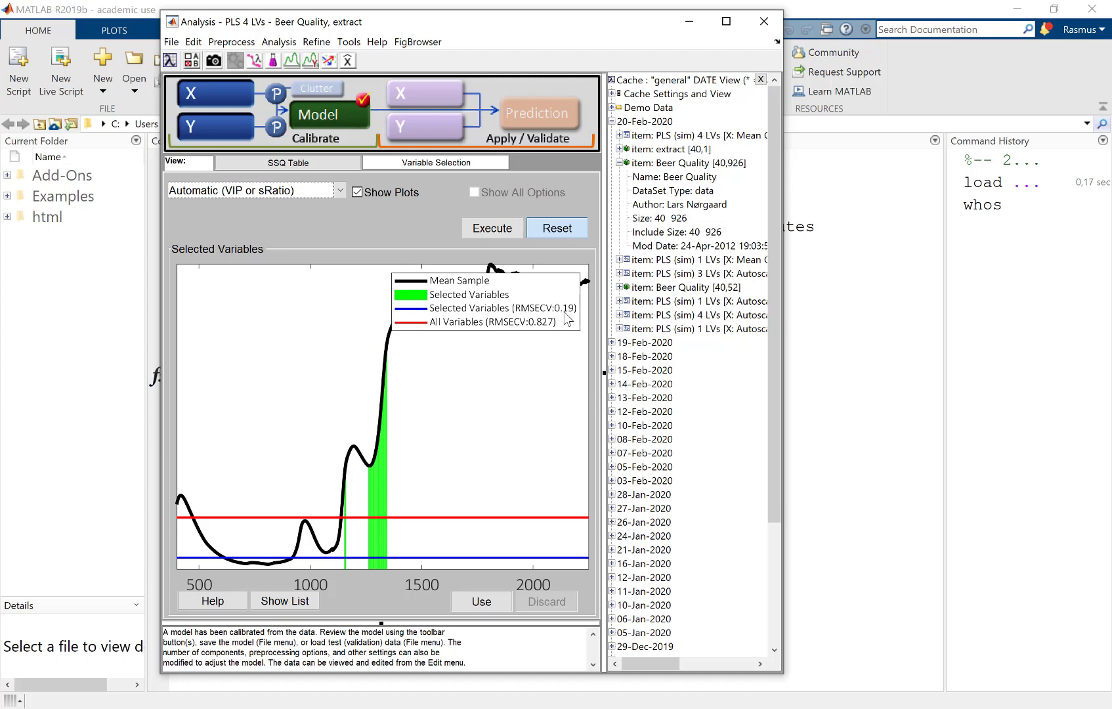
- Switch the variable selection method to iPLS - Interval PLS and set the interval size to 30 variables
mouse_move(207, 94)
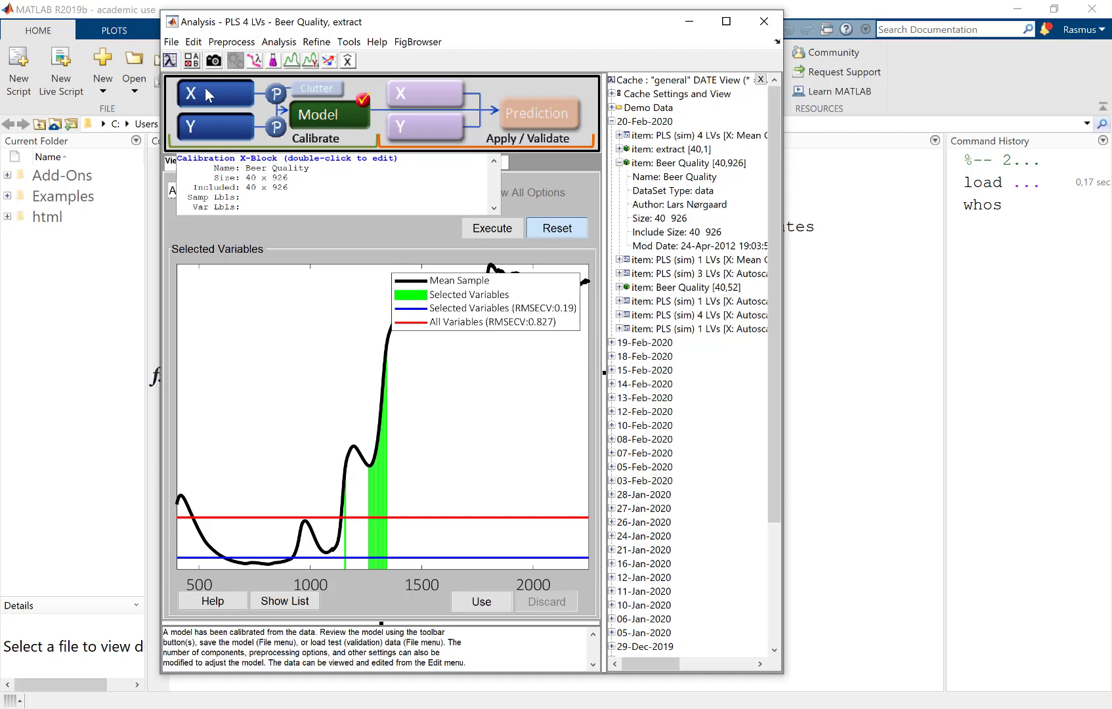
key(alt)
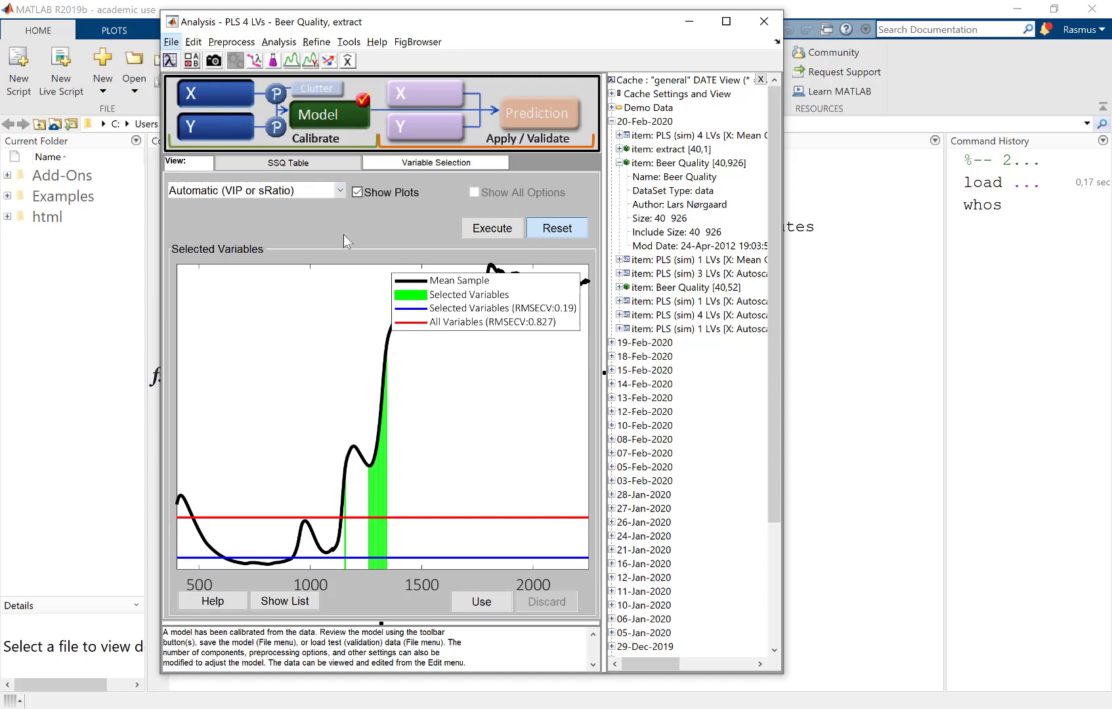
click(326, 190)
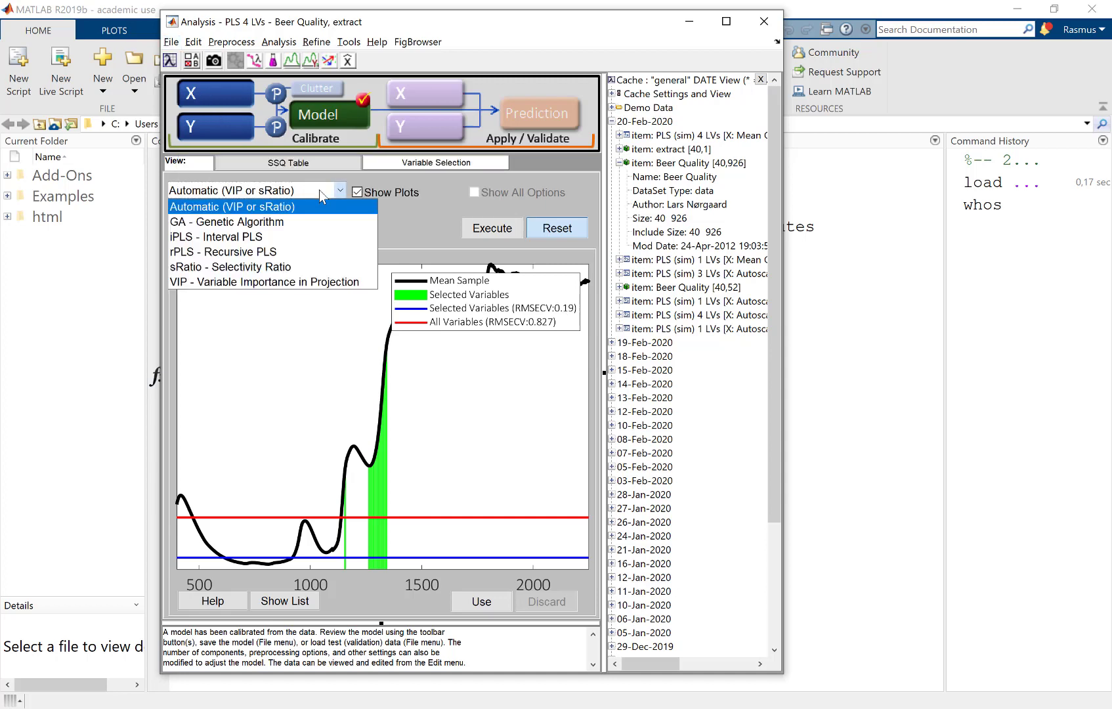
click(305, 237)
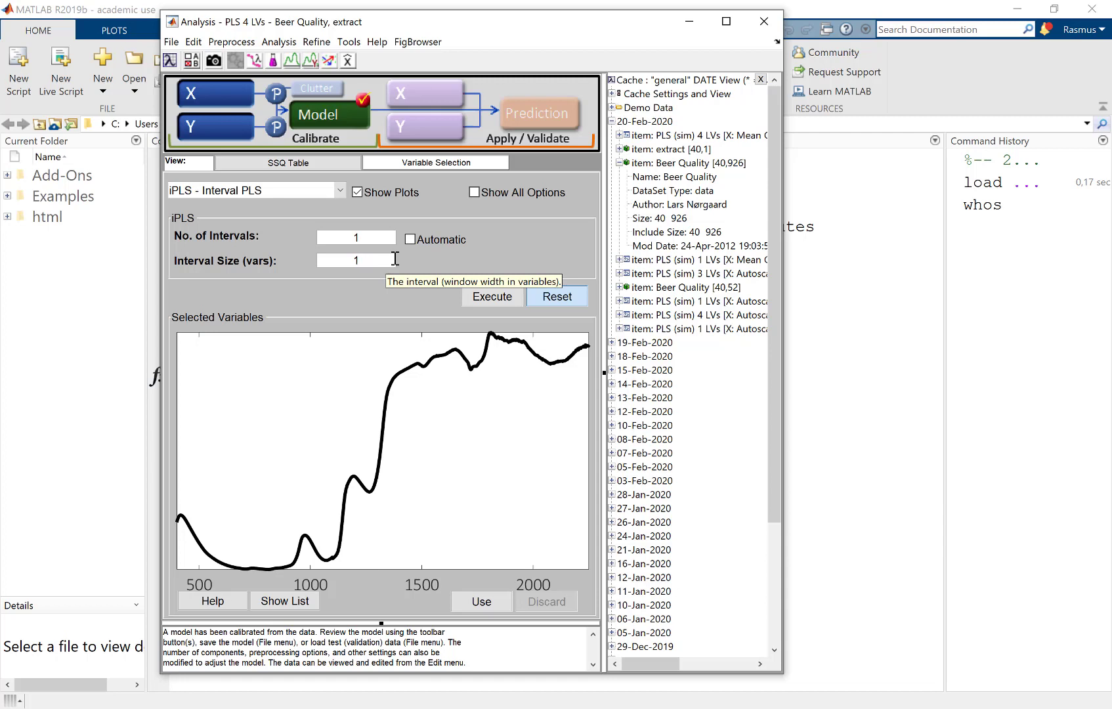
key(BackSpace)
text(30)
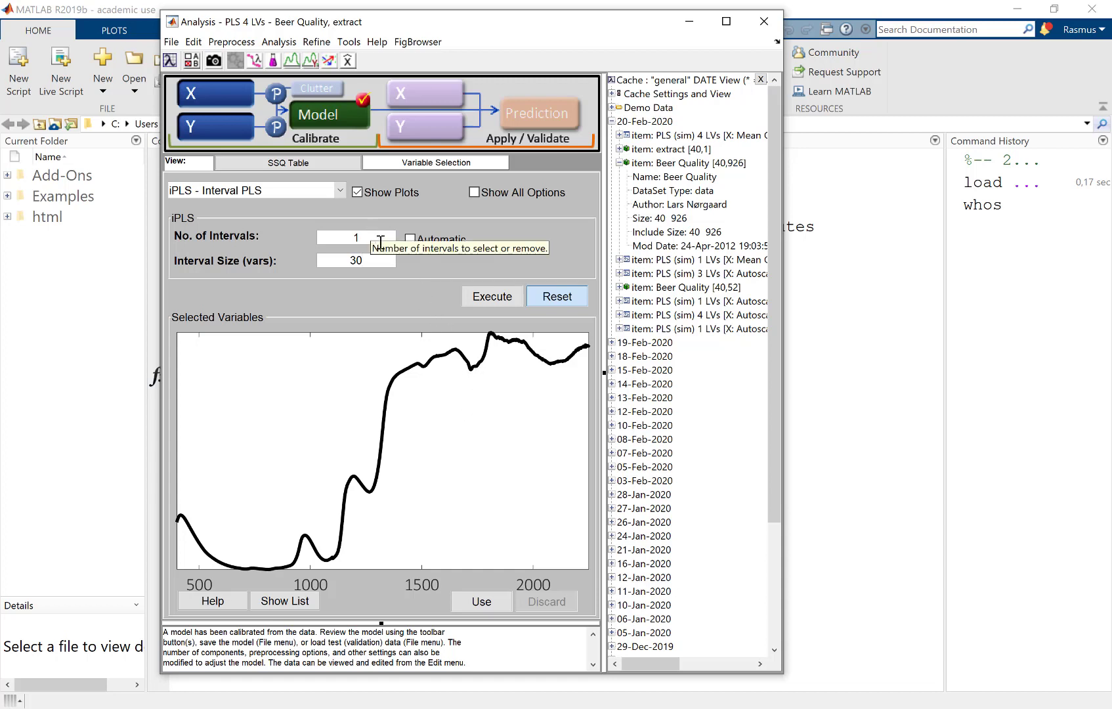
- Run iPLS as a new selection and examine the enlarged Forward iPLS Results plot before closing it
click(493, 296)
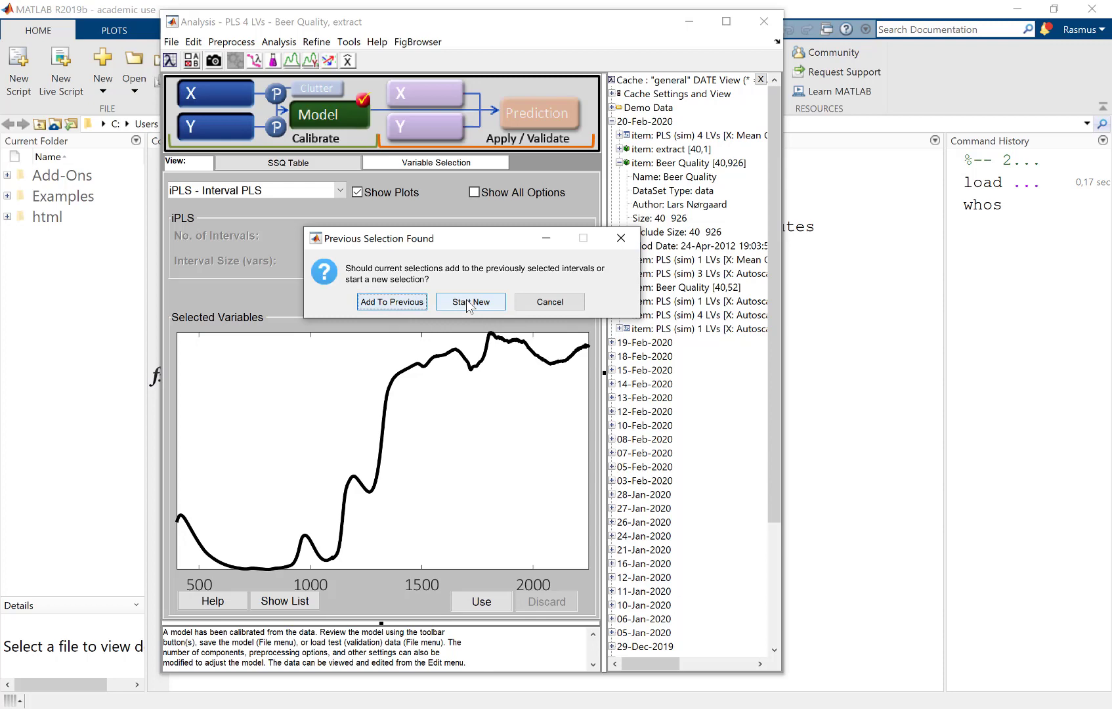
click(468, 302)
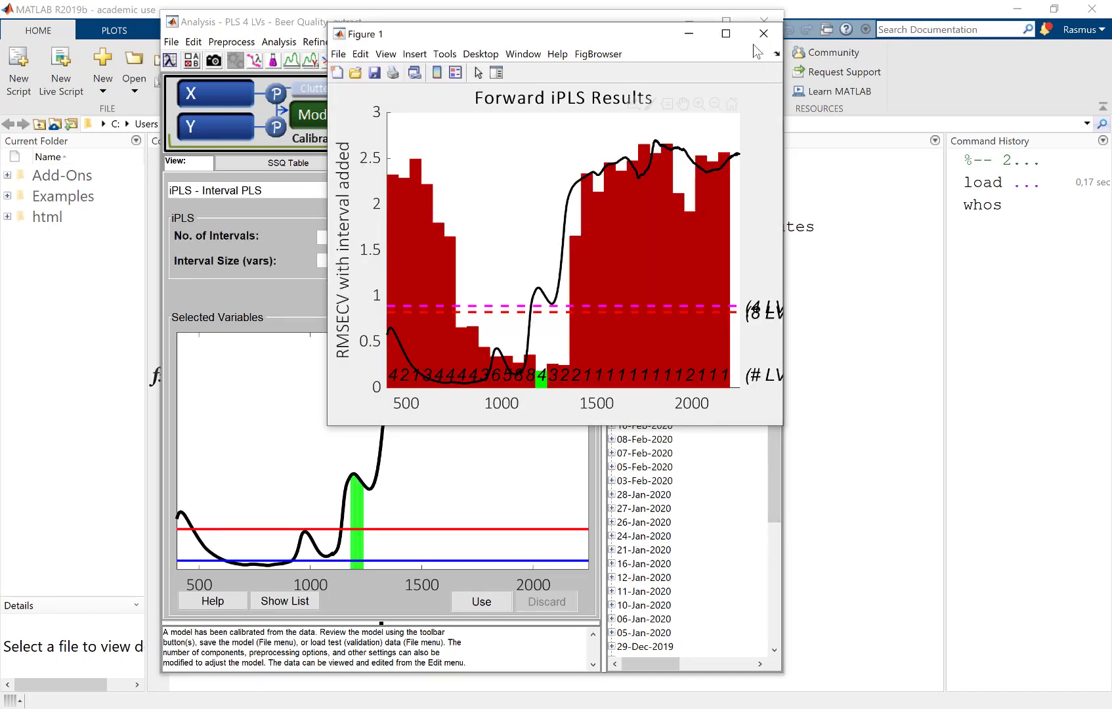
click(725, 34)
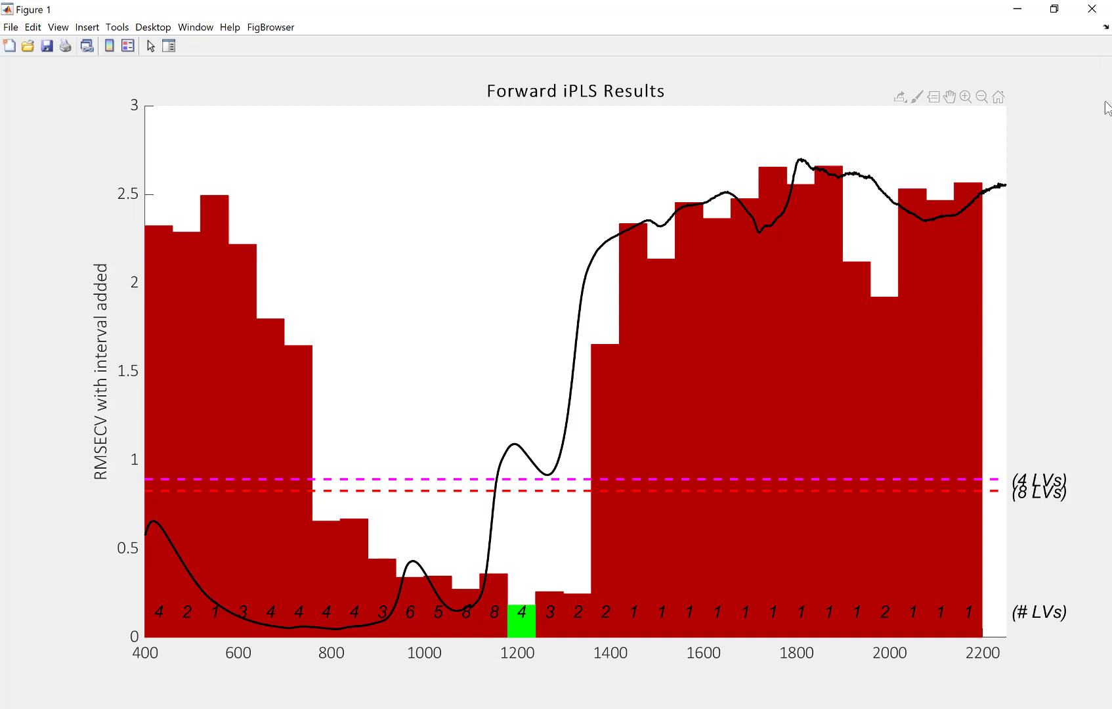
click(1091, 8)
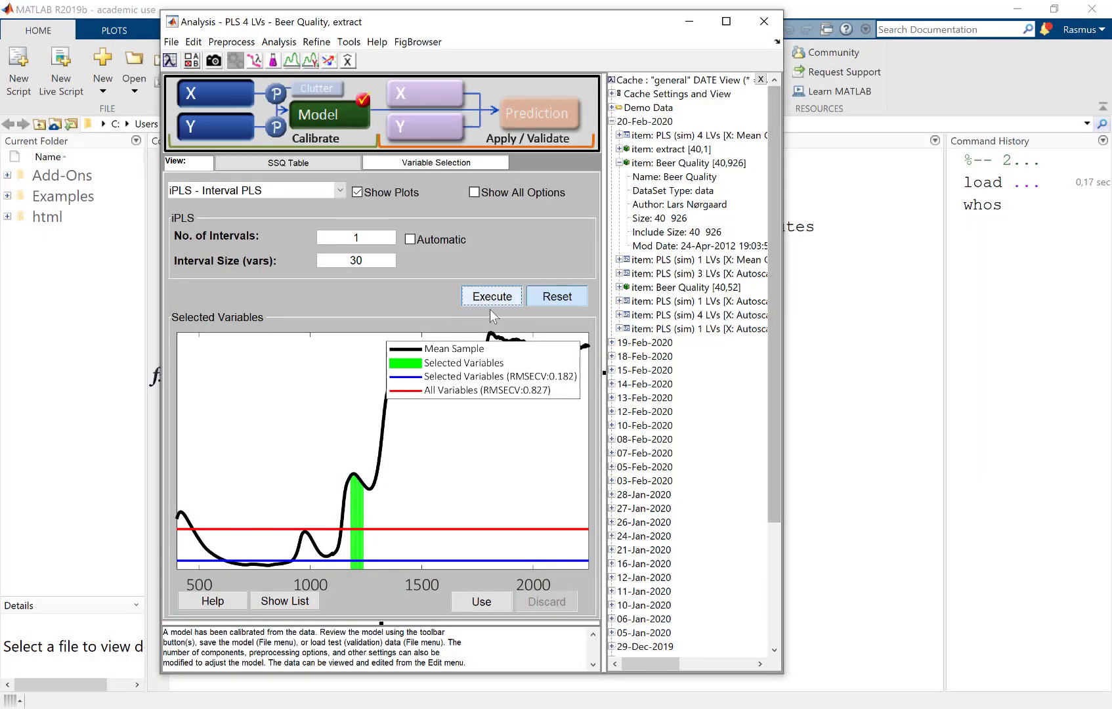
- Run iPLS again to add one more interval to the previous selection, and close the results plot
click(512, 303)
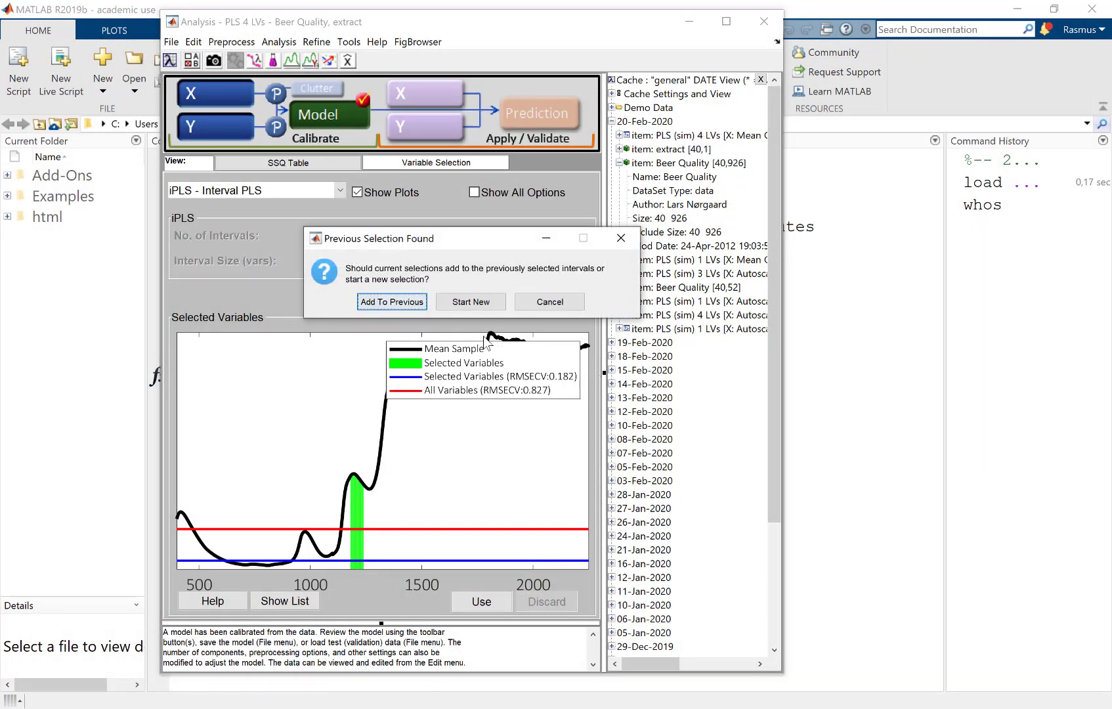
click(405, 304)
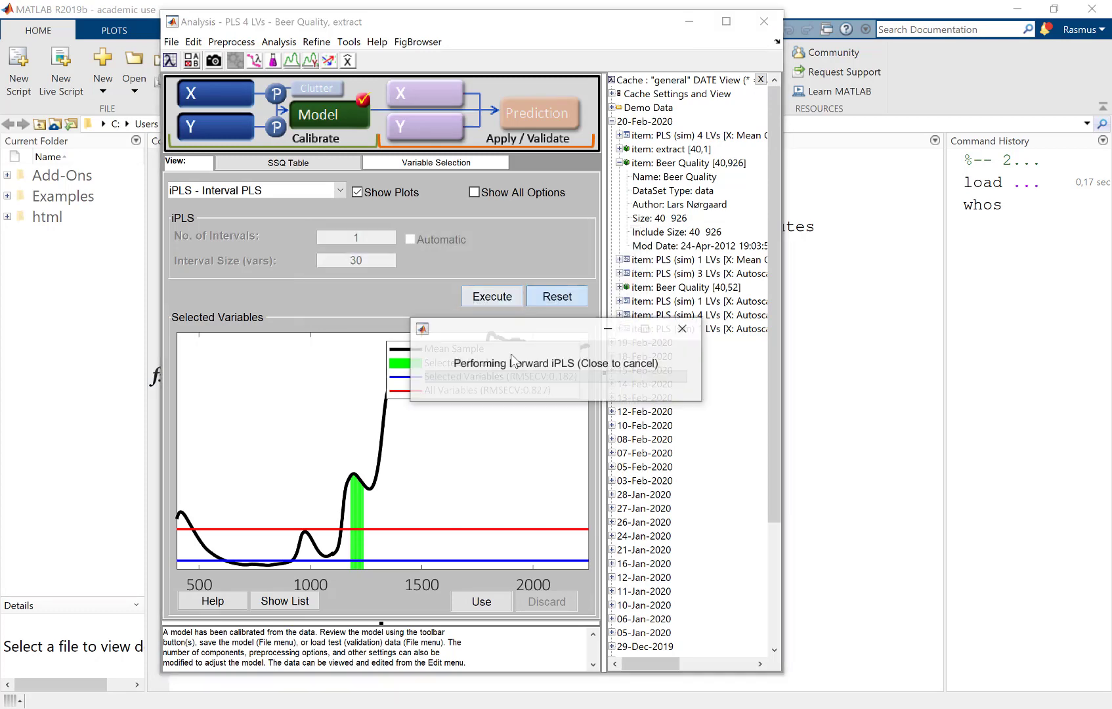
drag(544, 335, 593, 446)
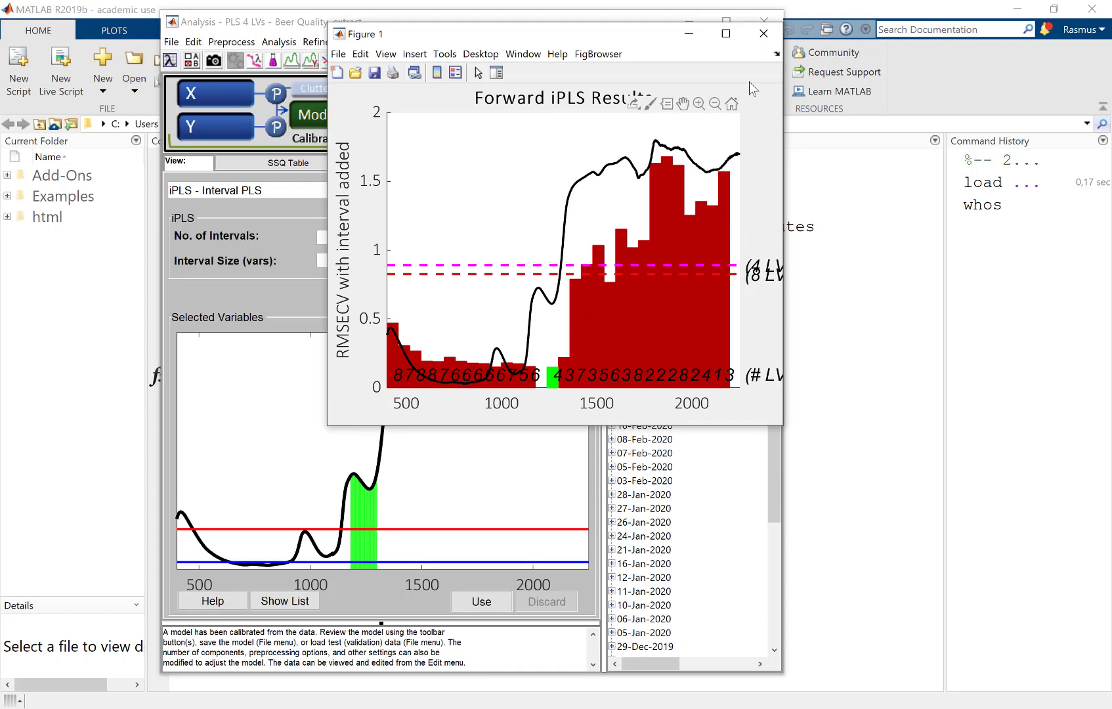
click(763, 33)
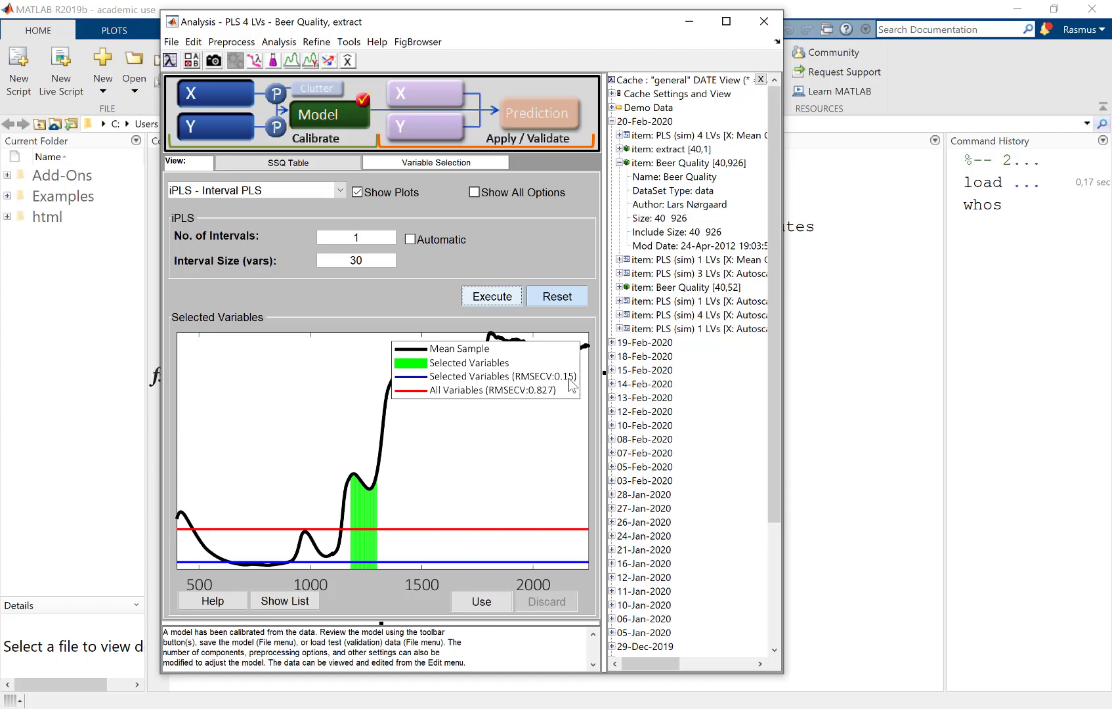
- Set the number of intervals to automatic, run iPLS adding to the previous selection, and close the results plot
click(411, 240)
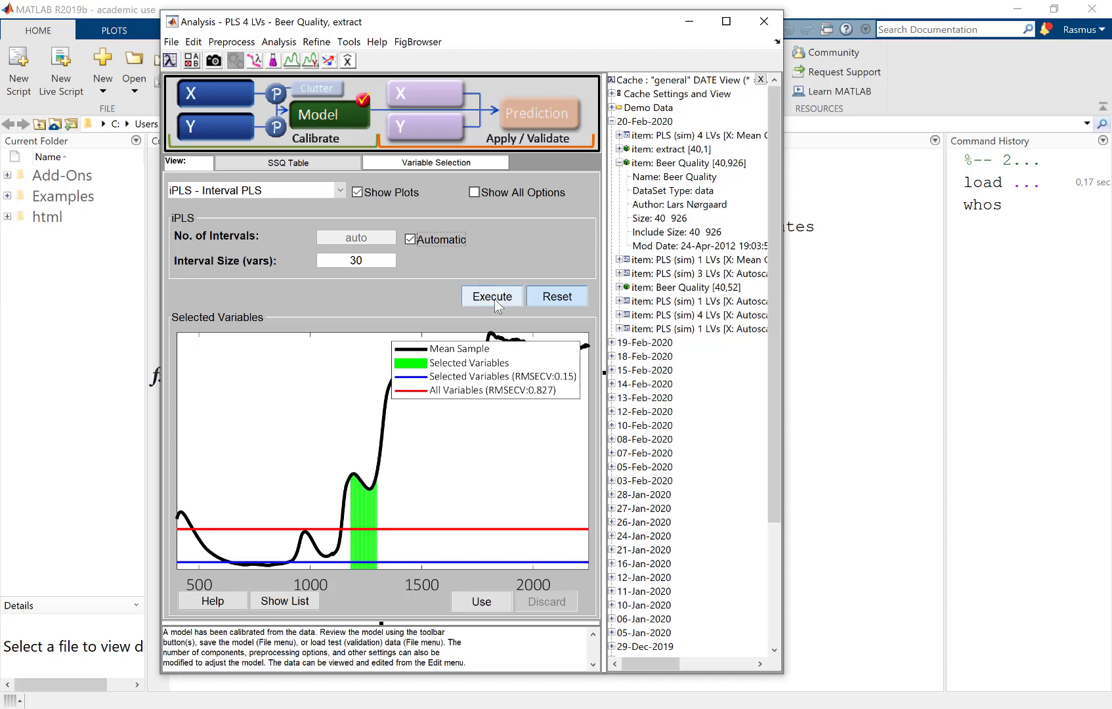
click(496, 302)
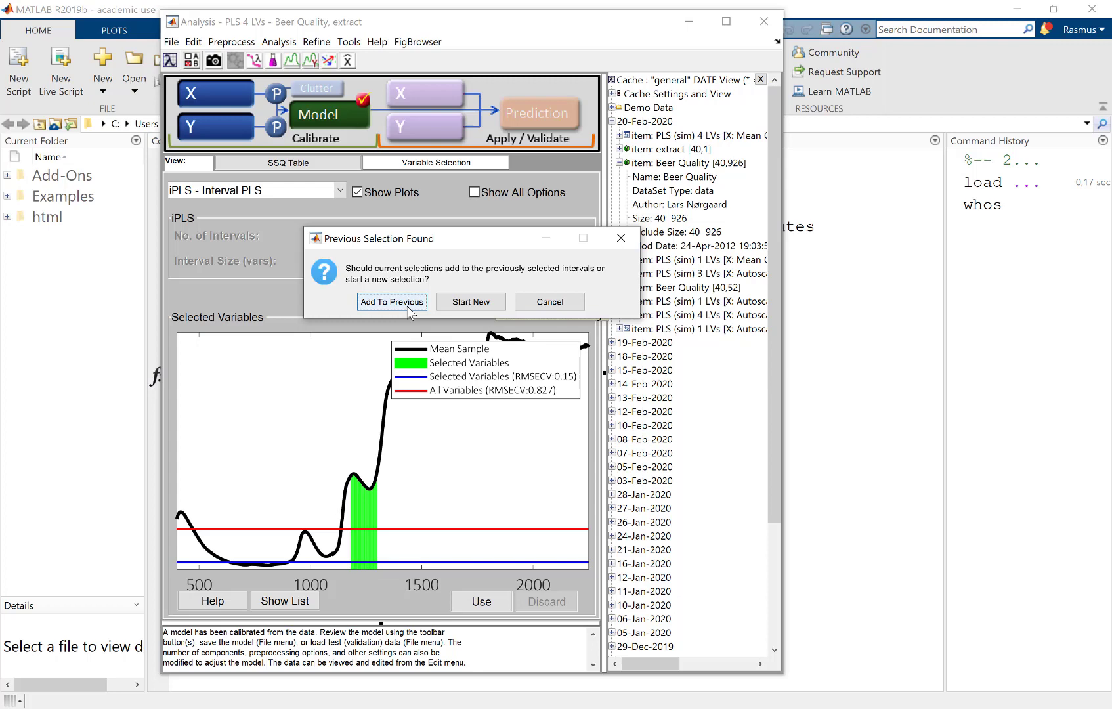
click(407, 307)
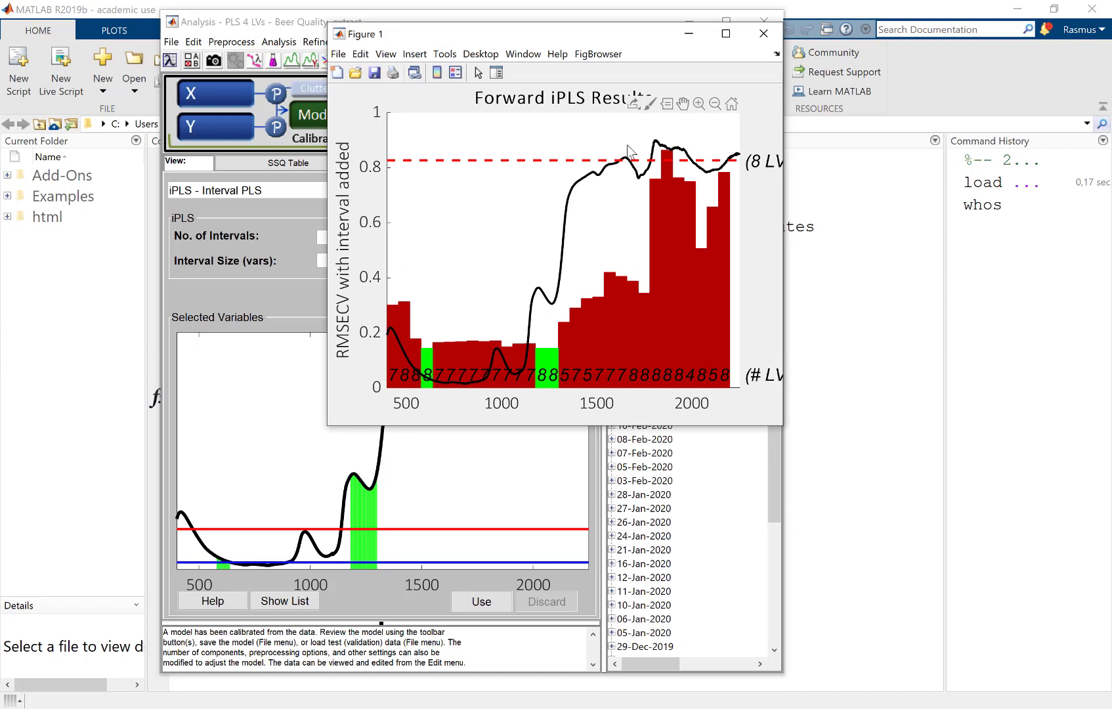
click(764, 34)
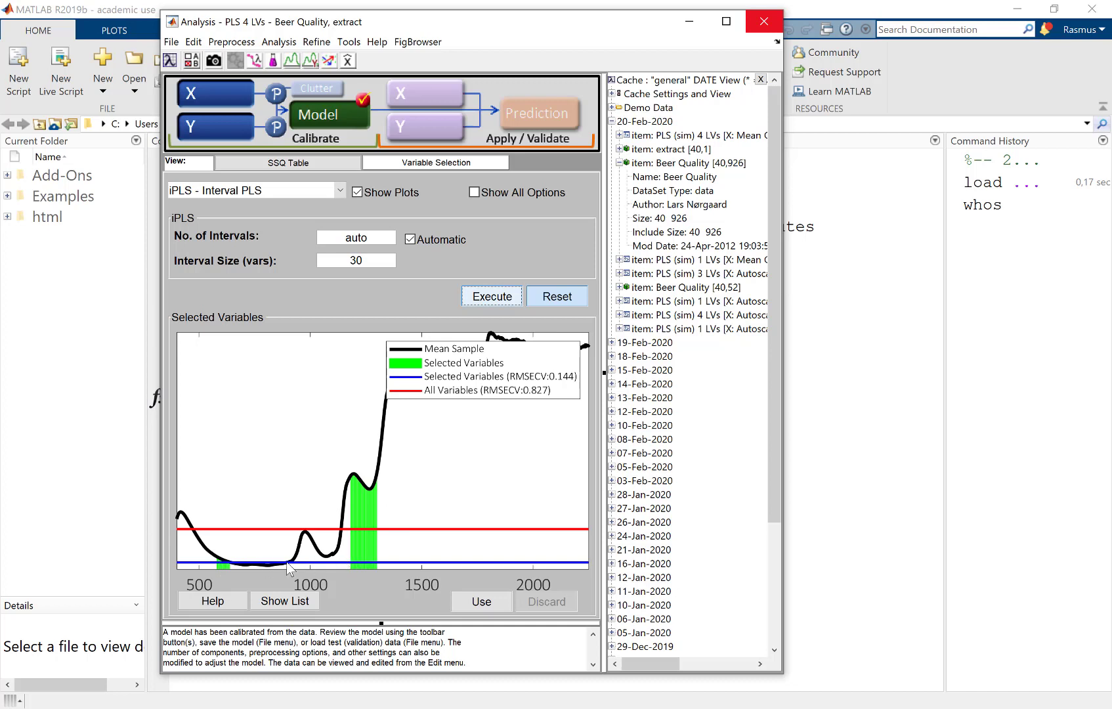
- Apply the iPLS-selected variables to the X-block and calibrate a new PLS model on them
click(488, 608)
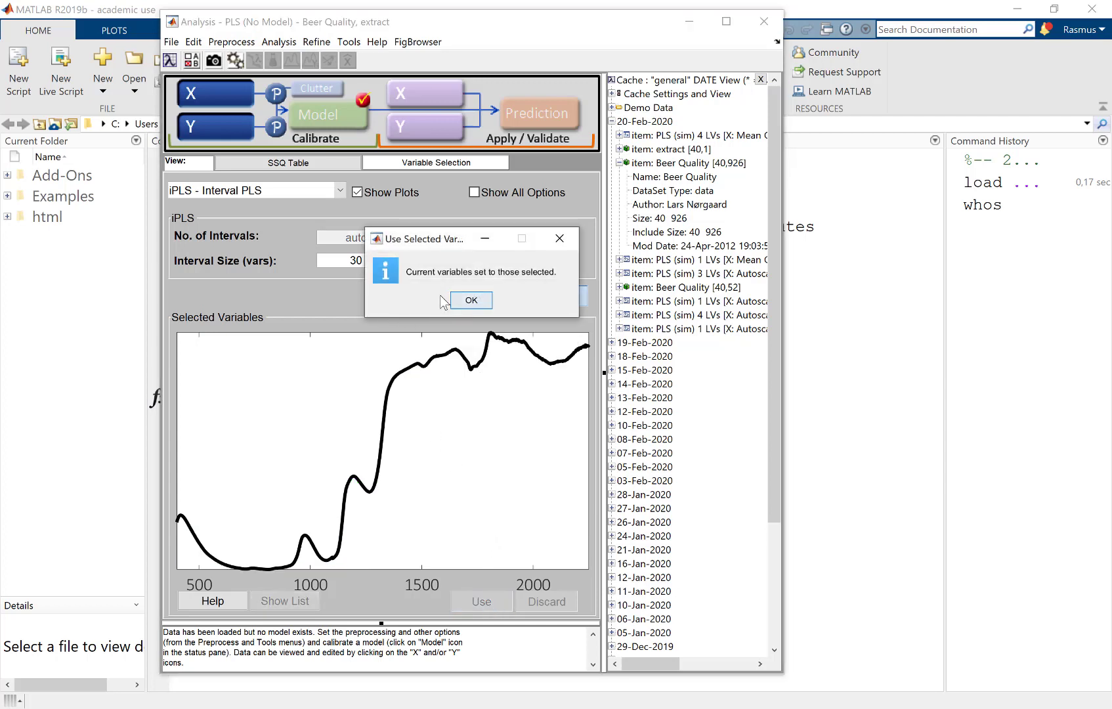
click(467, 302)
click(317, 163)
mouse_move(203, 90)
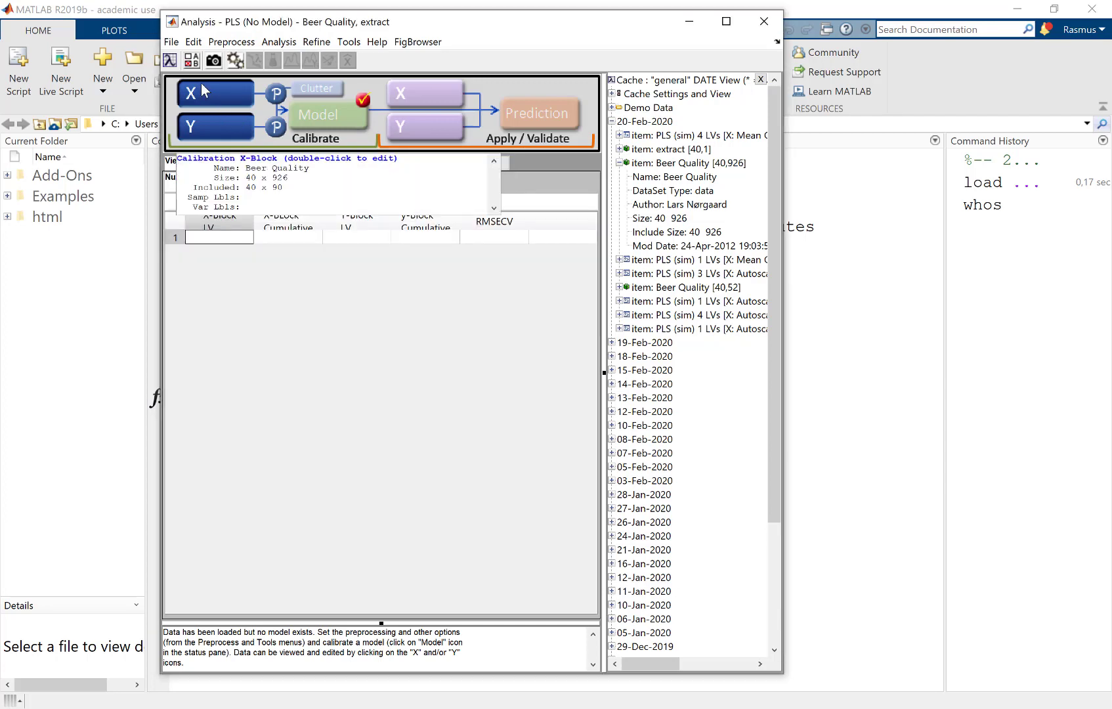
click(336, 114)
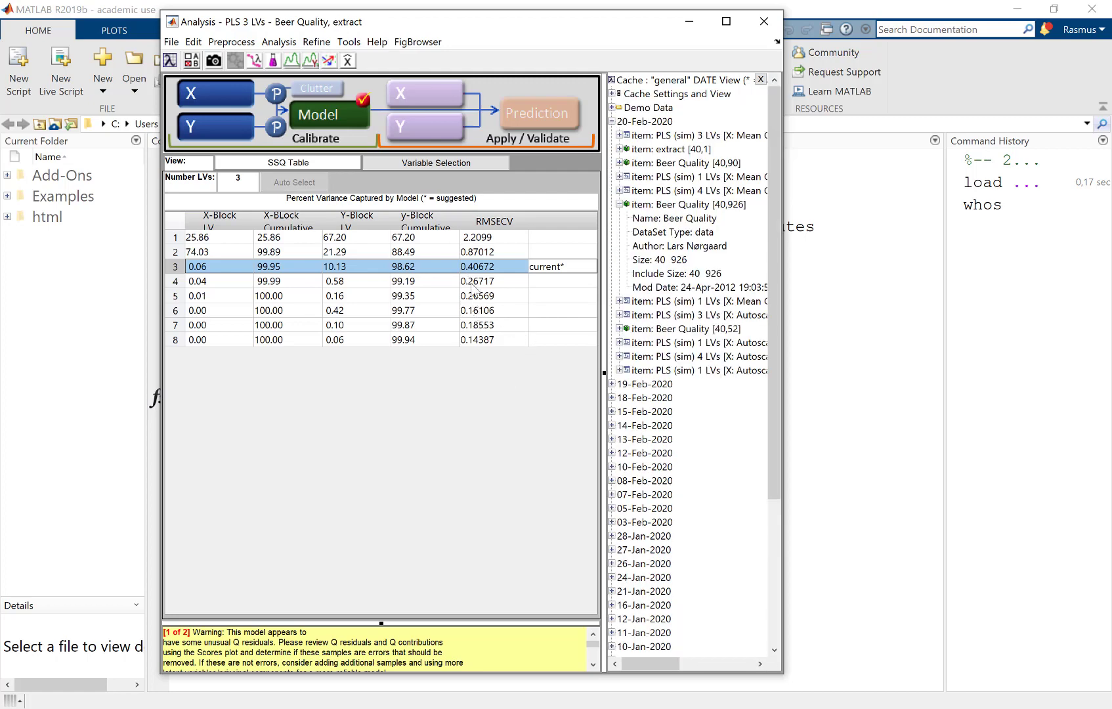
- Use the RMSECV and RMSEC plot to set the model to 4 latent variables, and review its scores plots
click(254, 61)
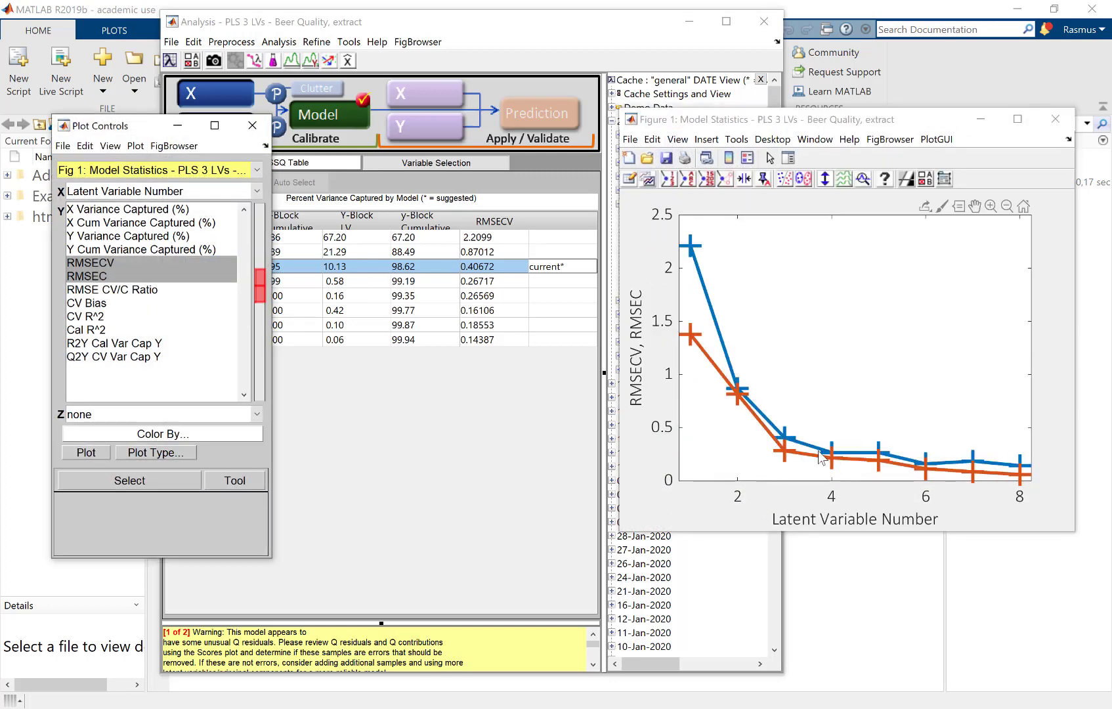
click(463, 283)
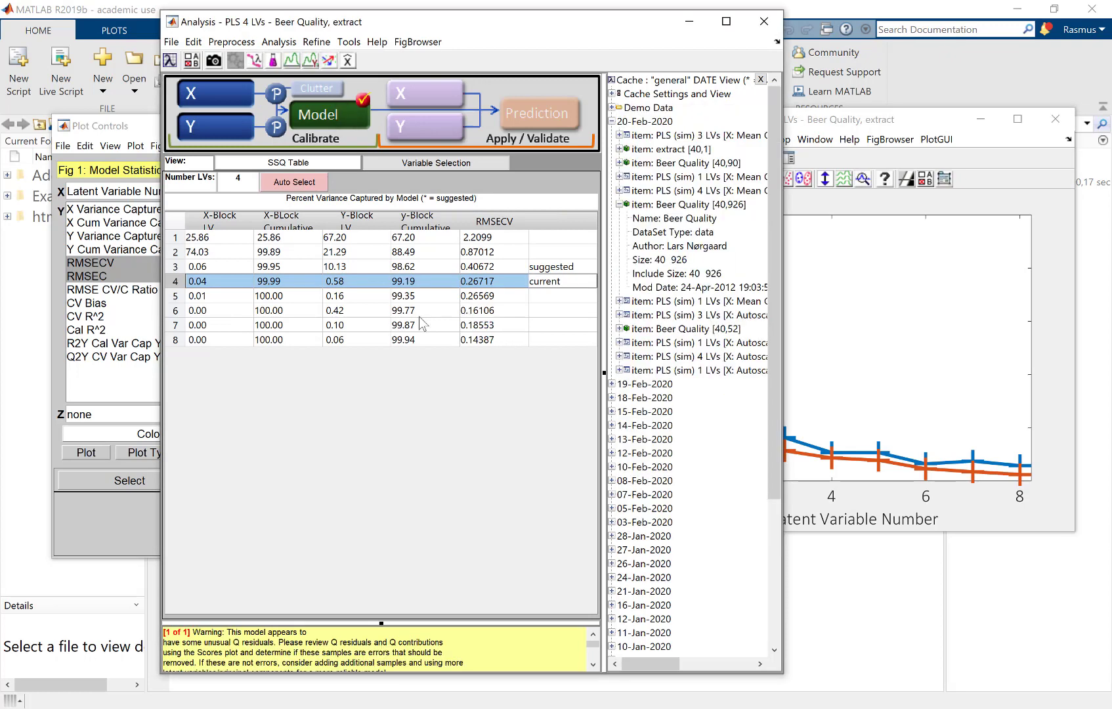
click(272, 62)
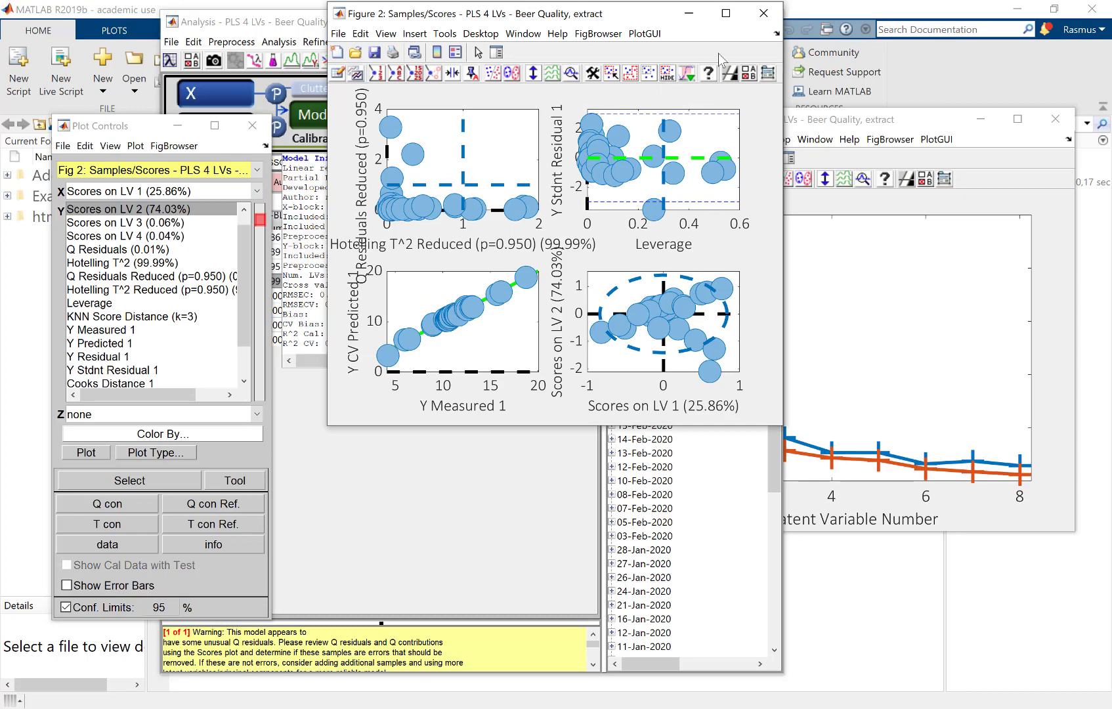
click(764, 14)
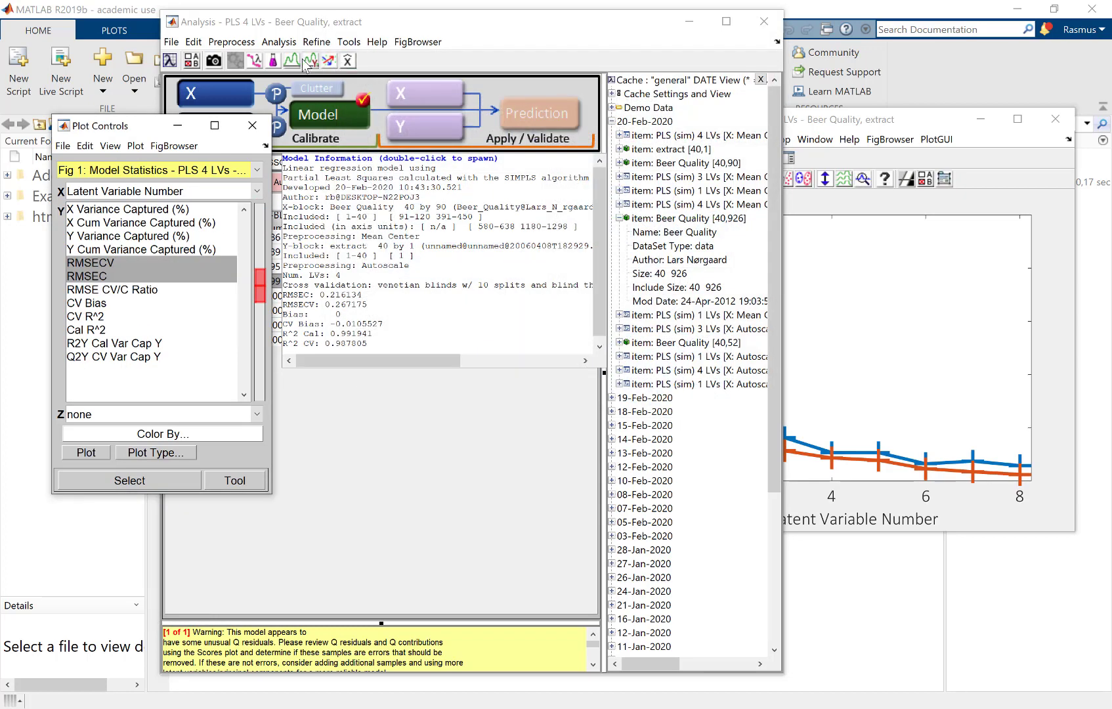
- Plot the regression vector for Y 1 from the loadings of the iPLS-selected model
click(309, 61)
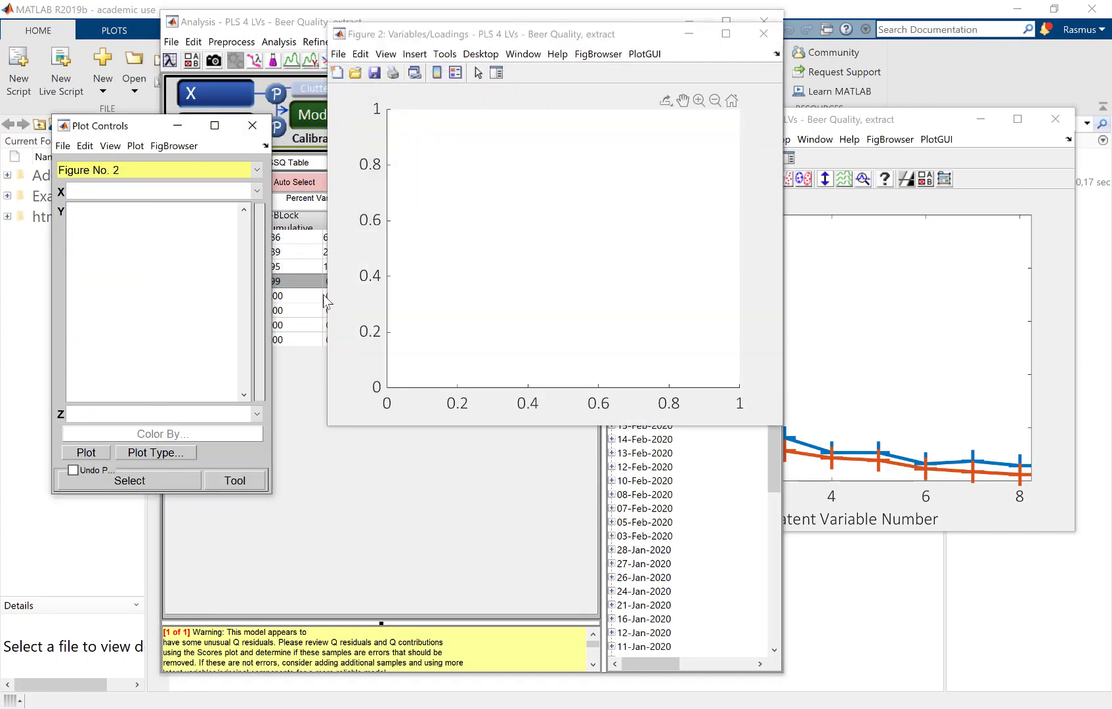
click(123, 345)
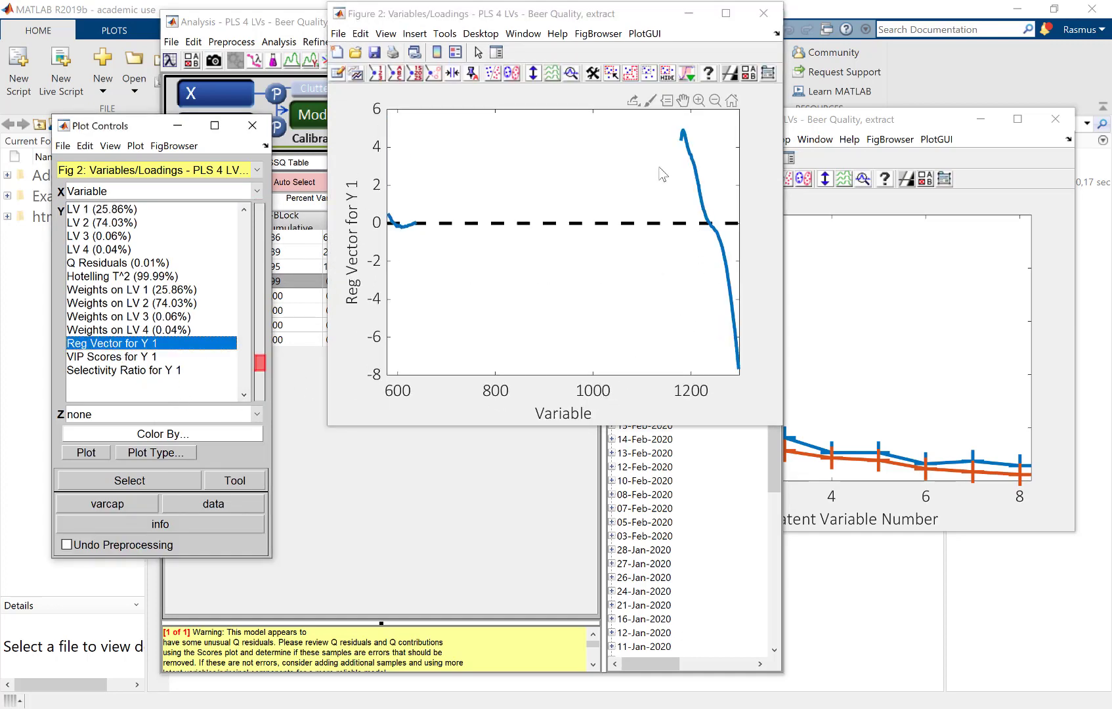
drag(542, 18, 700, 29)
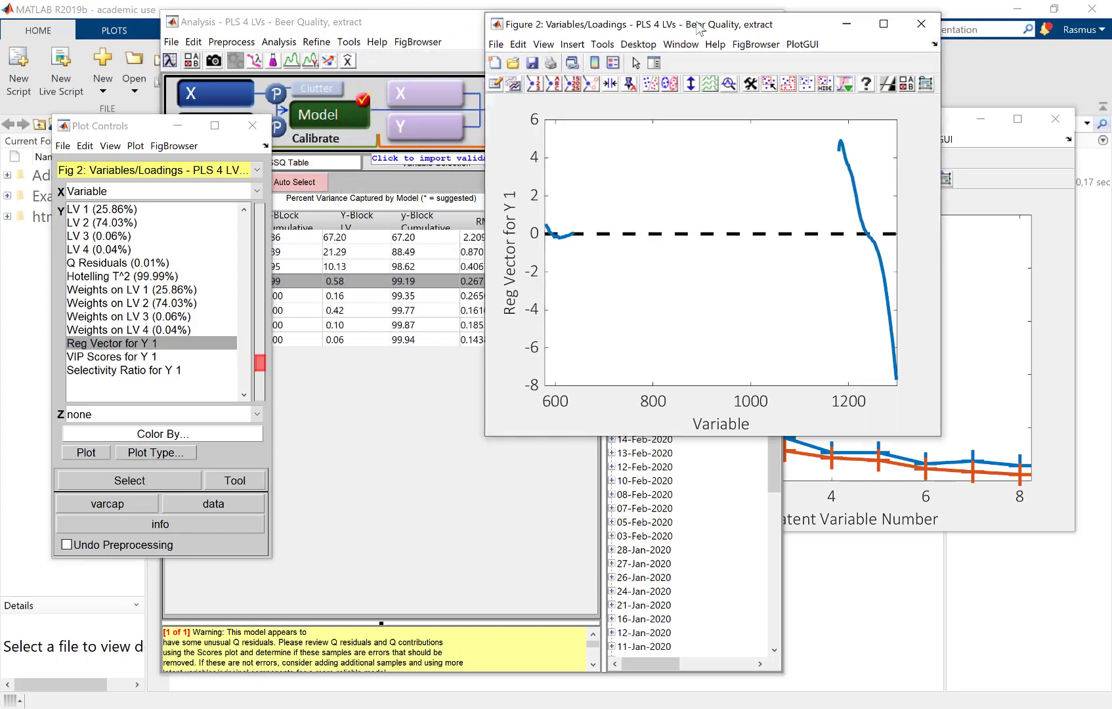
- Plot the calibration X-block data with the excluded data shown, and place it beside the regression vector plot for comparison
click(226, 98)
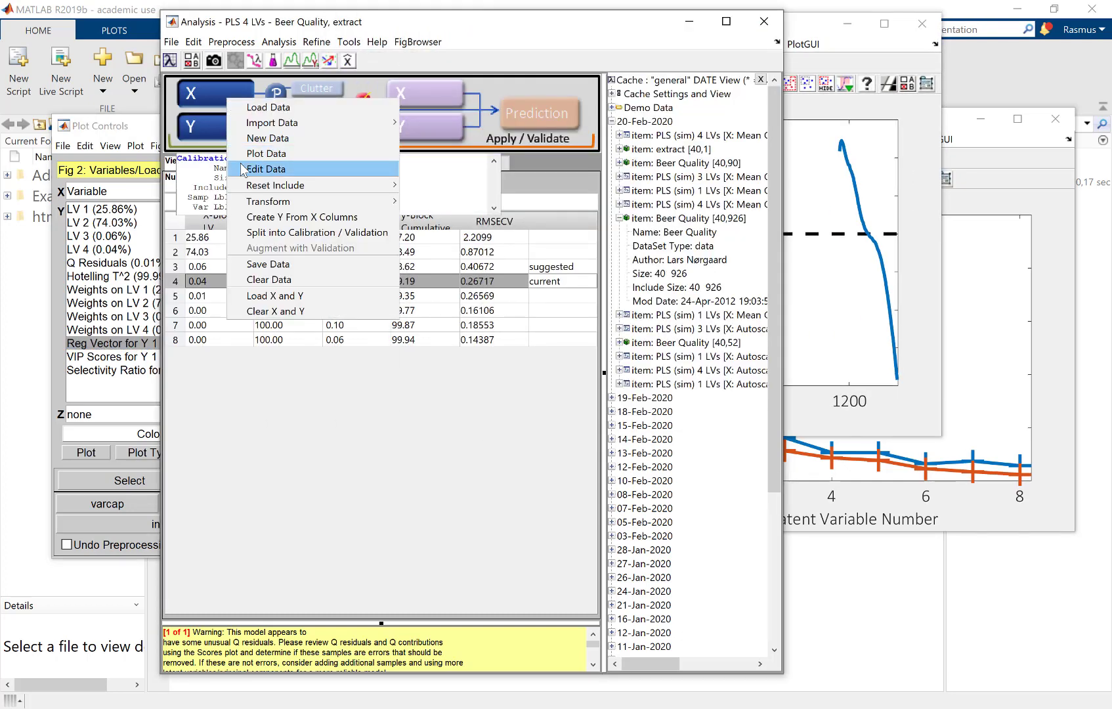
click(244, 169)
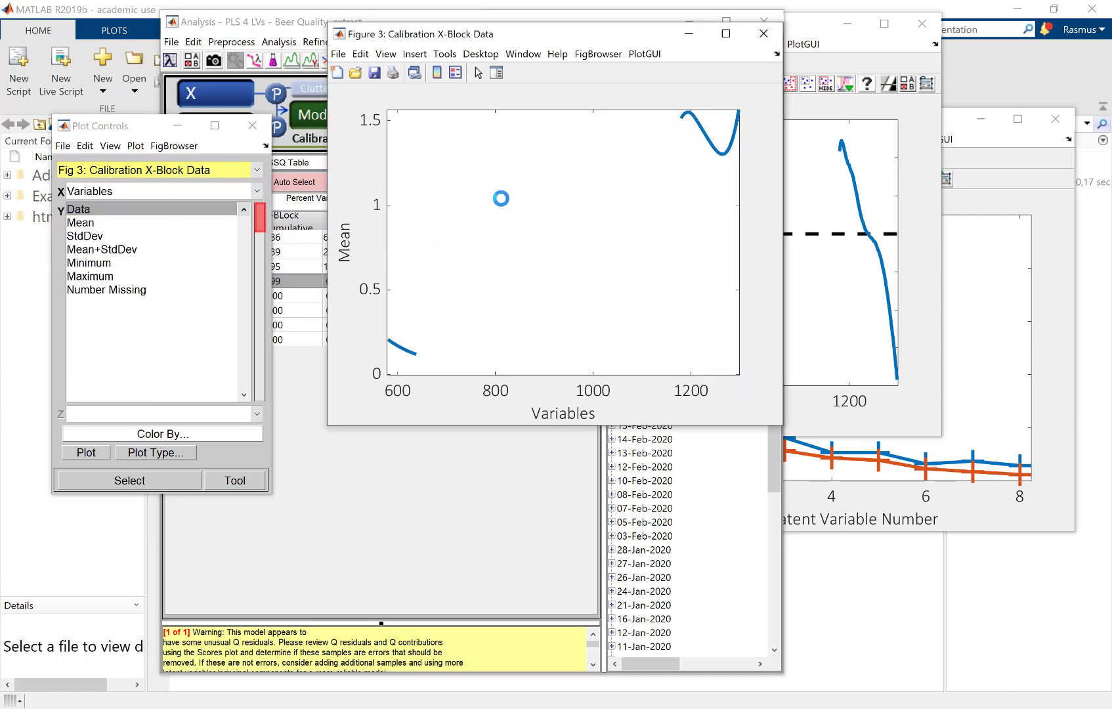
click(110, 146)
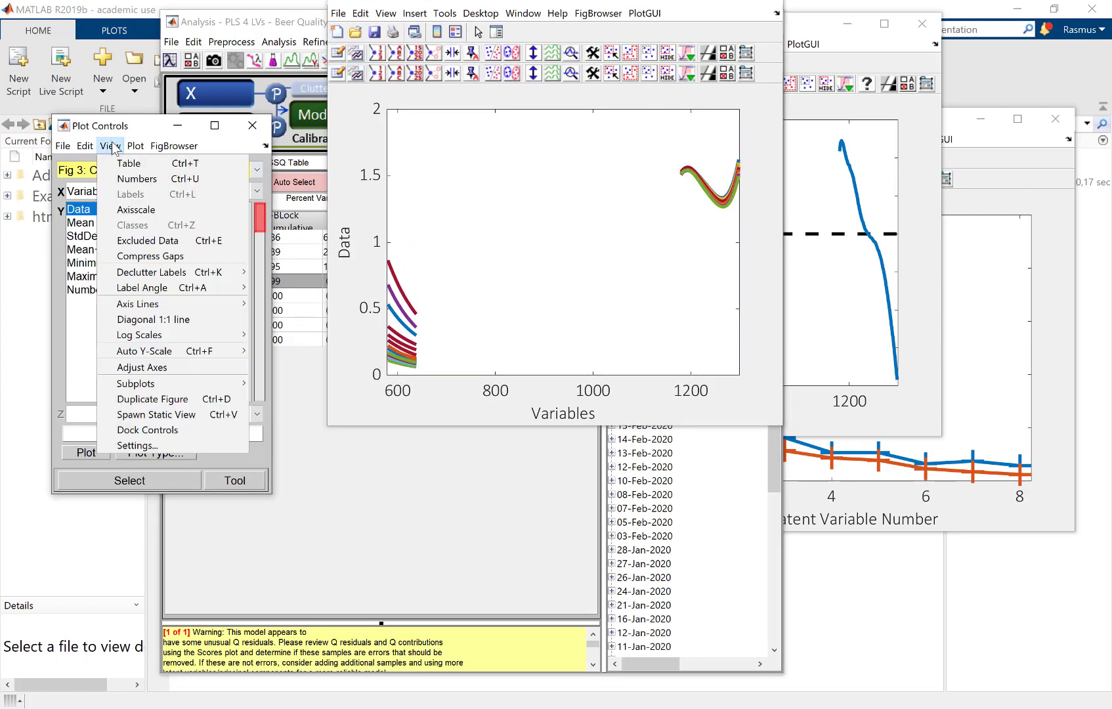
click(147, 241)
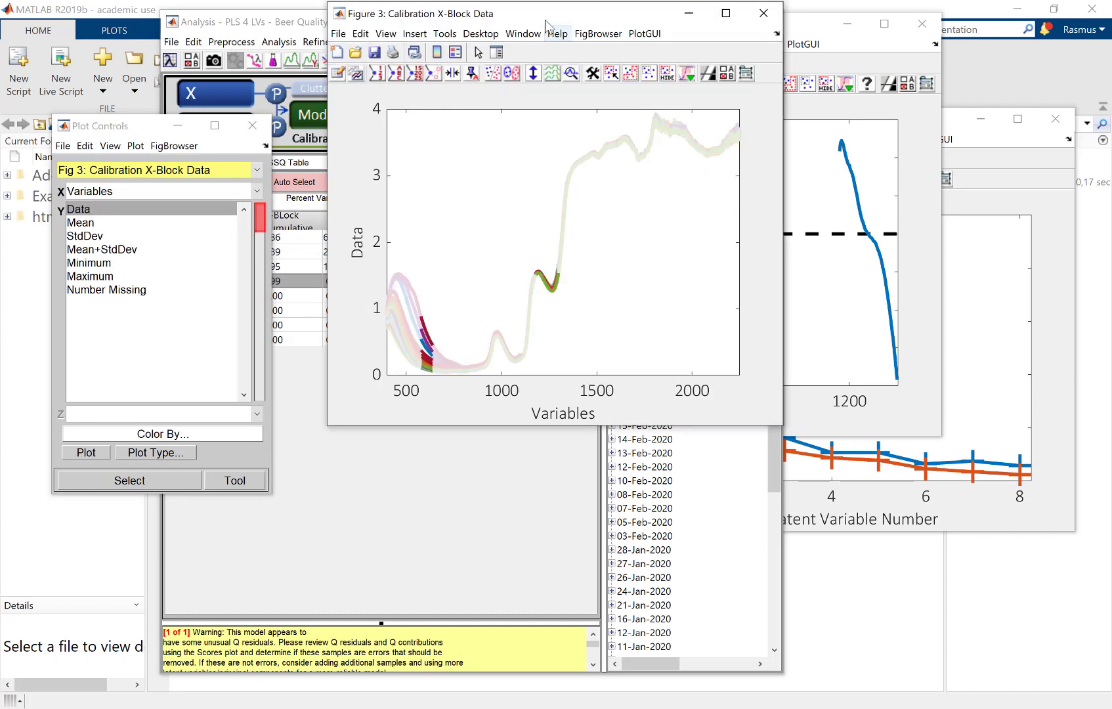
drag(545, 25, 312, 31)
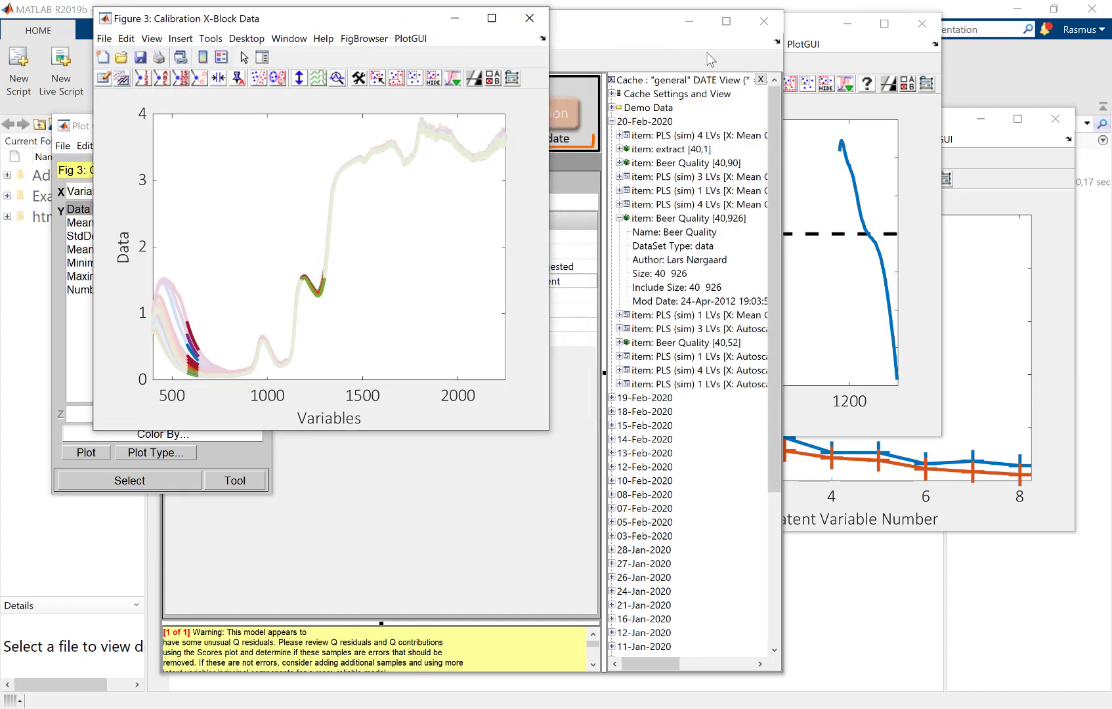
click(807, 36)
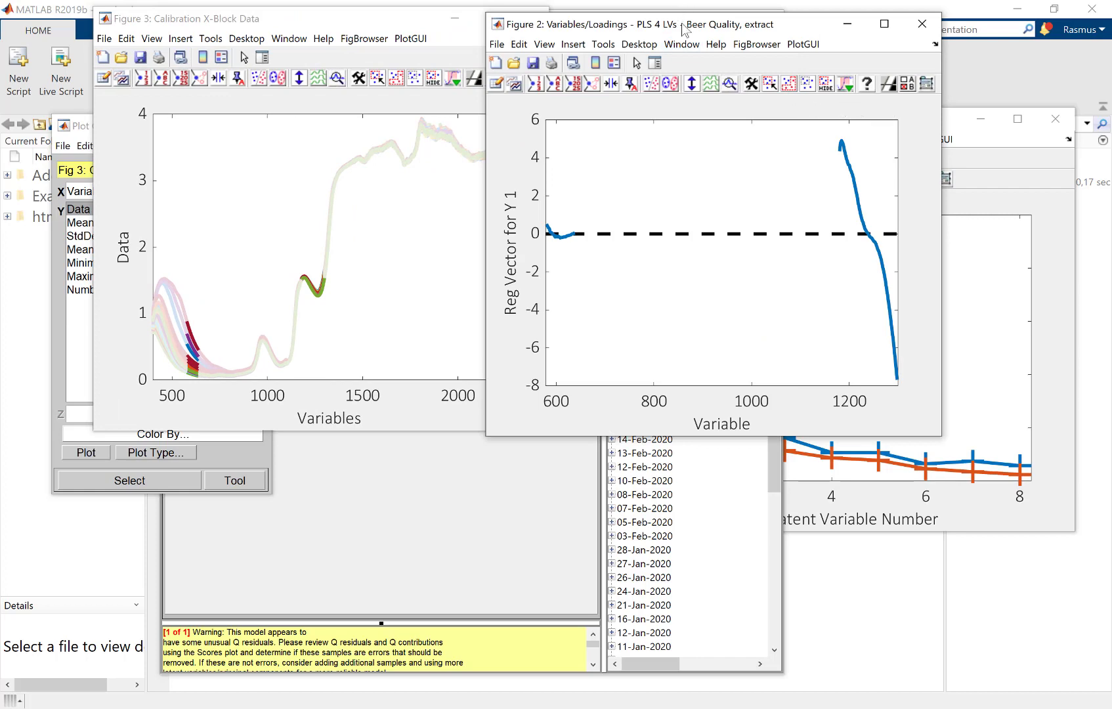
drag(684, 30, 777, 26)
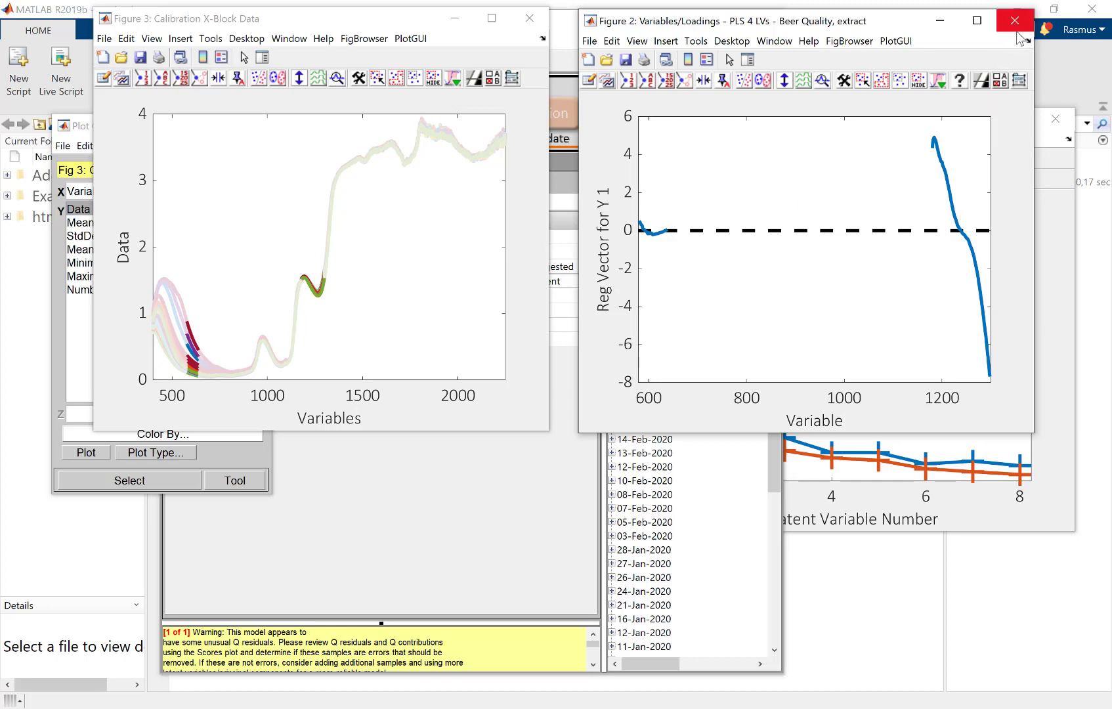
- Close the loadings, model statistics and calibration X-block plots
click(1017, 5)
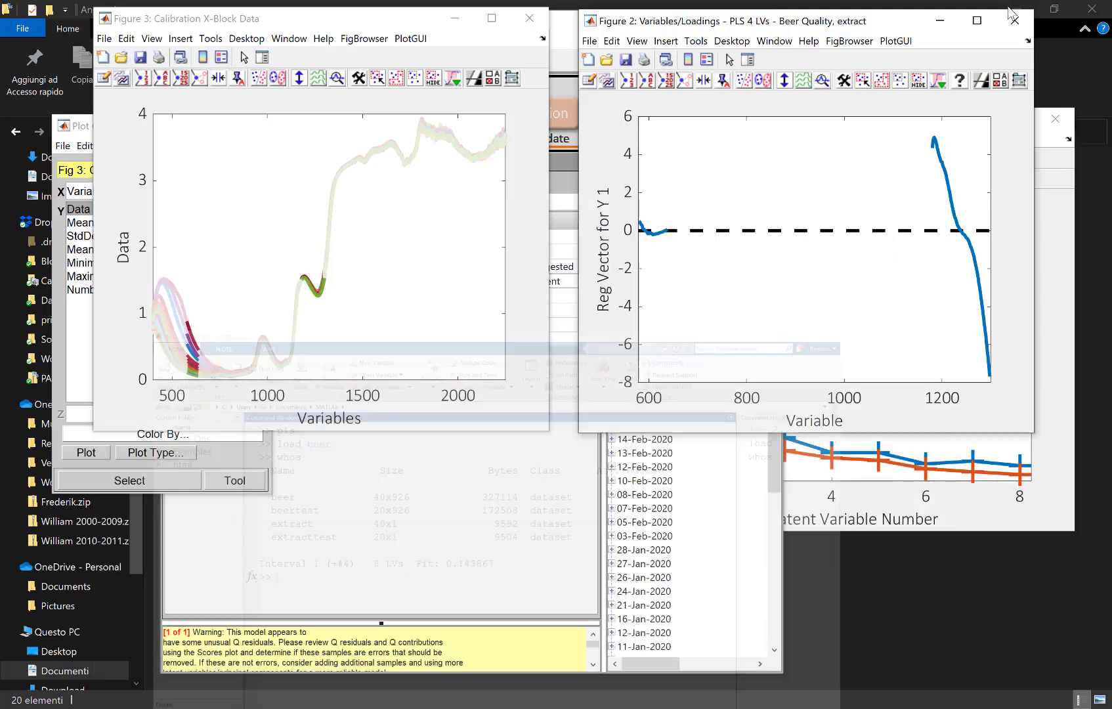
click(1015, 20)
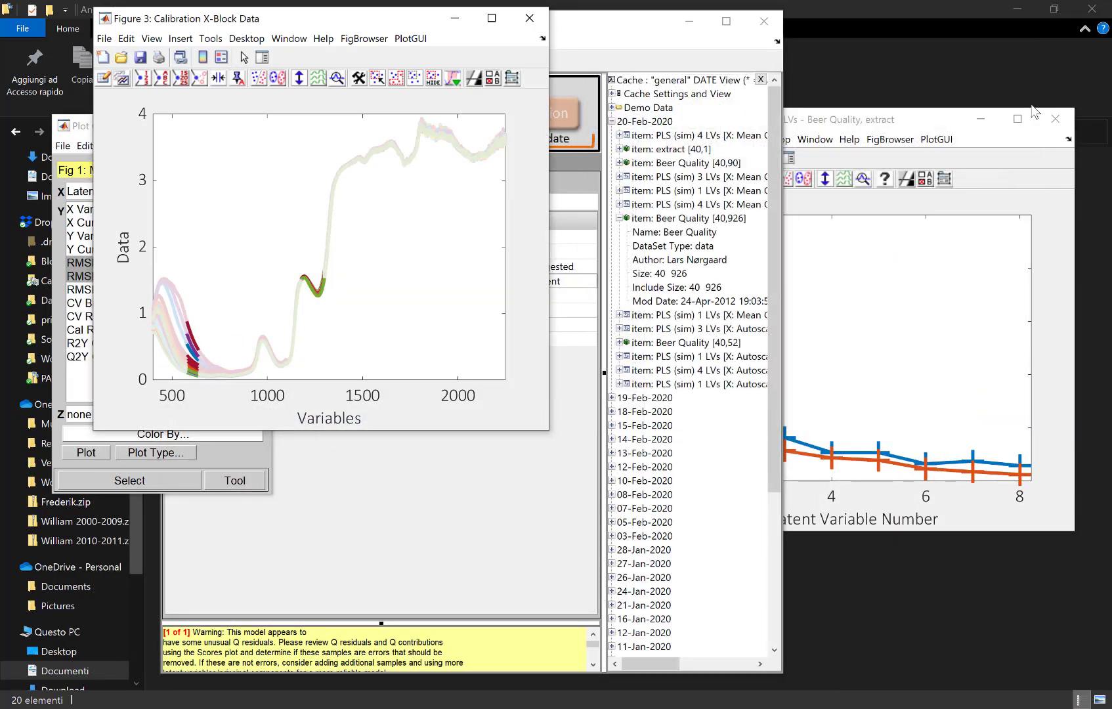
click(1055, 119)
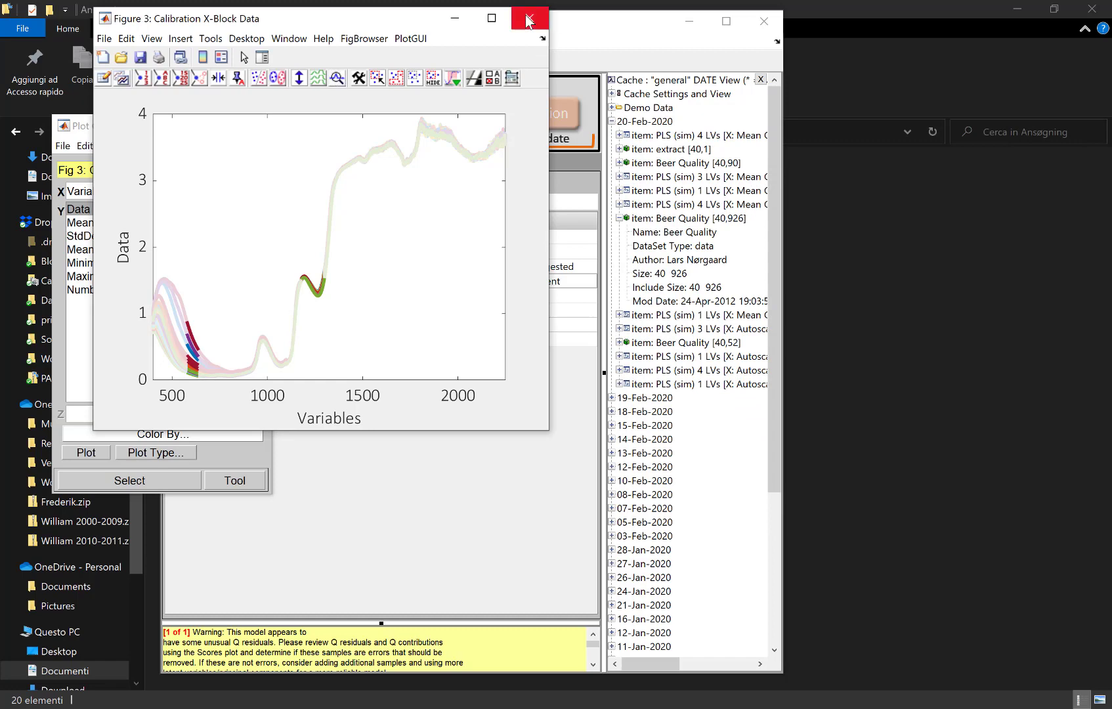
click(529, 18)
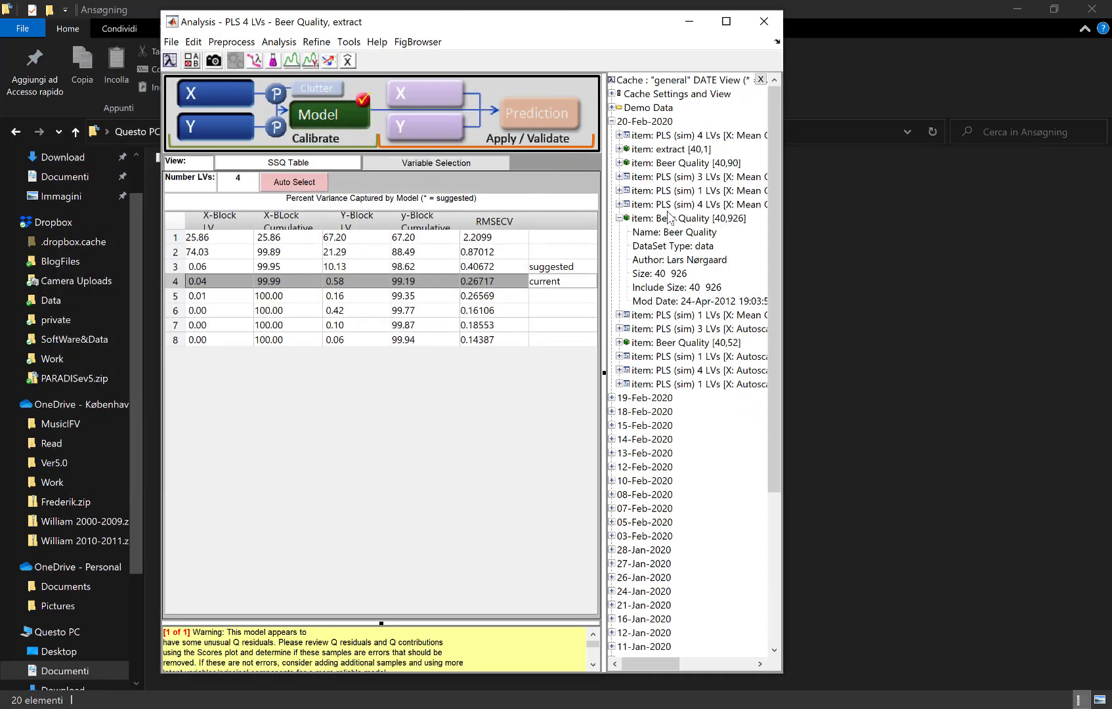
- Reload the full Beer Quality [40,926] dataset as Calibration X and calibrate a PLS model on it
double_click(689, 218)
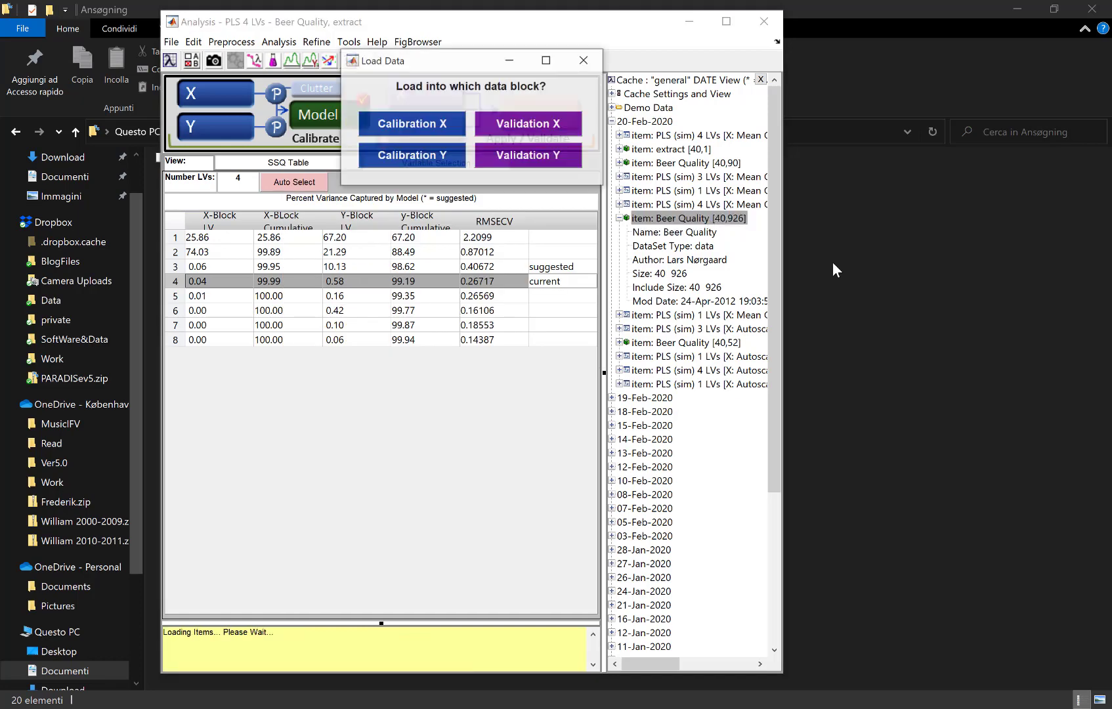
click(426, 135)
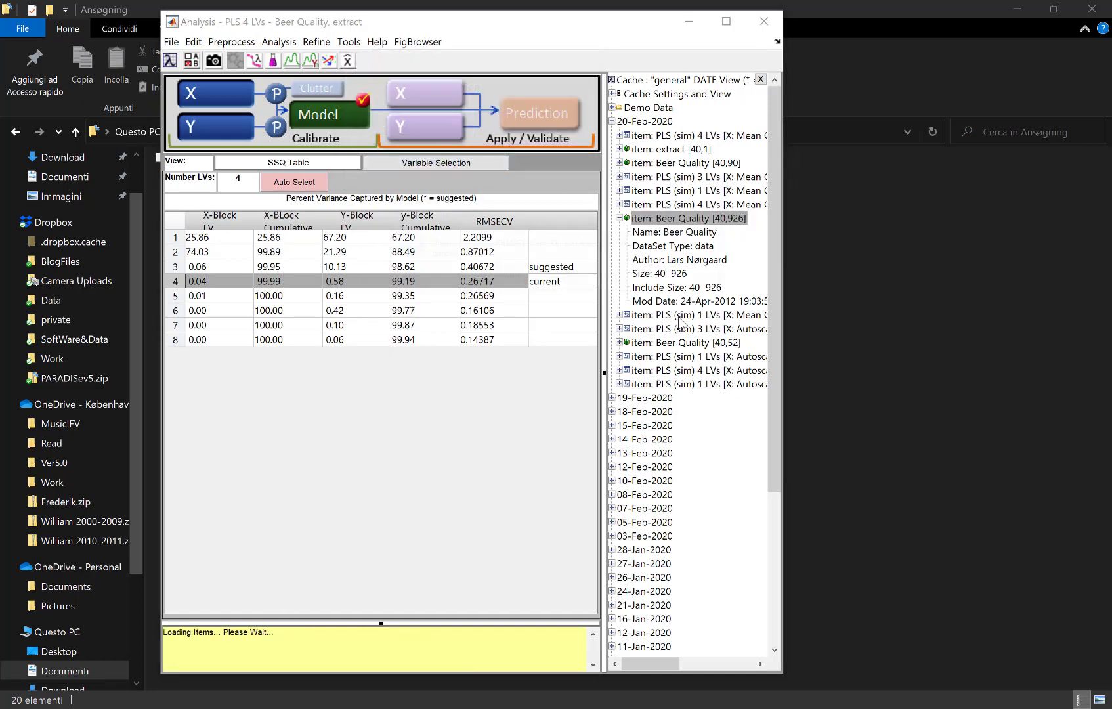
click(516, 276)
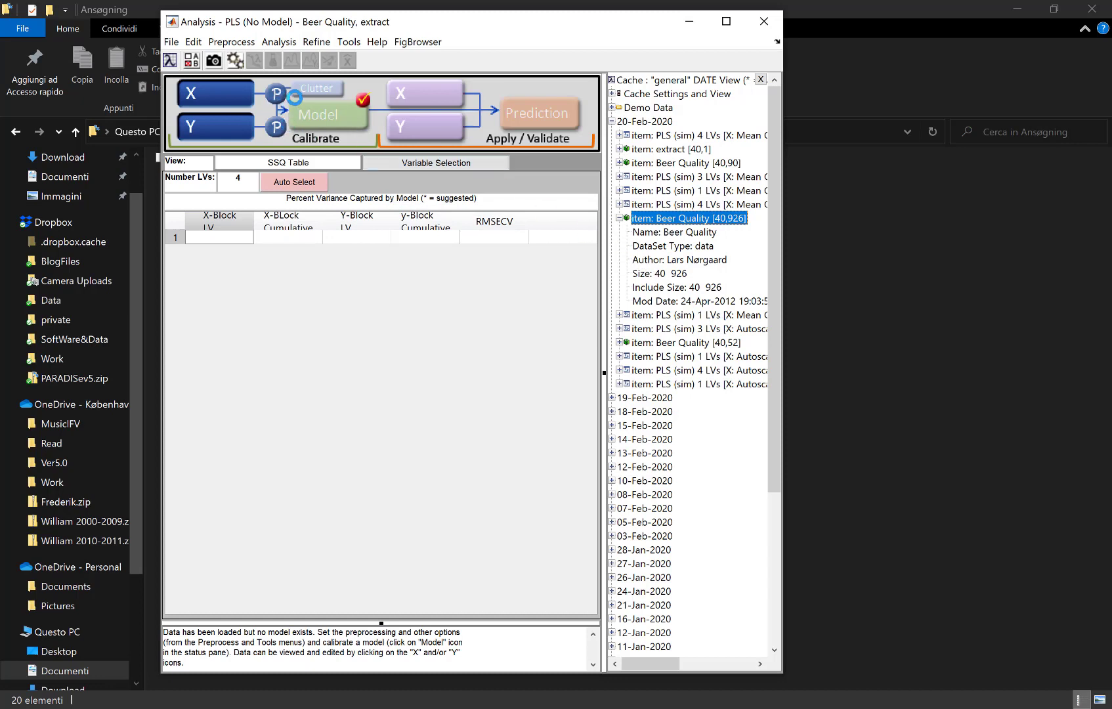
click(326, 117)
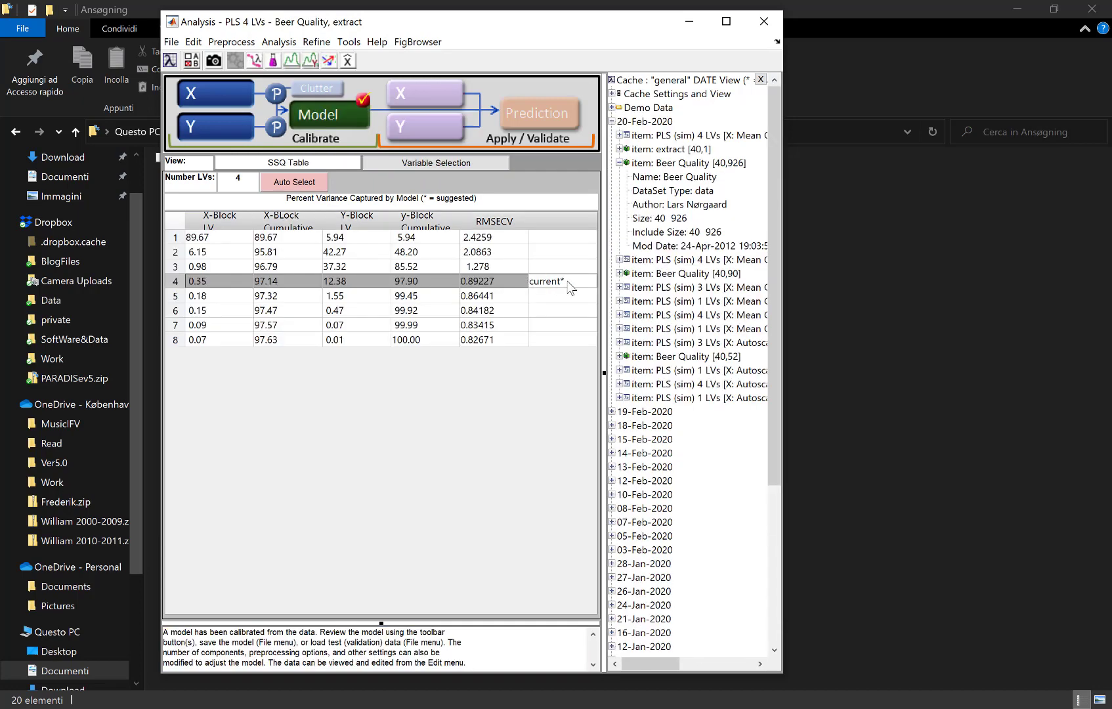
- Choose Genetic Algorithm as the variable selection method, with random cross-validation, 6 LVs and 9 splits
click(411, 164)
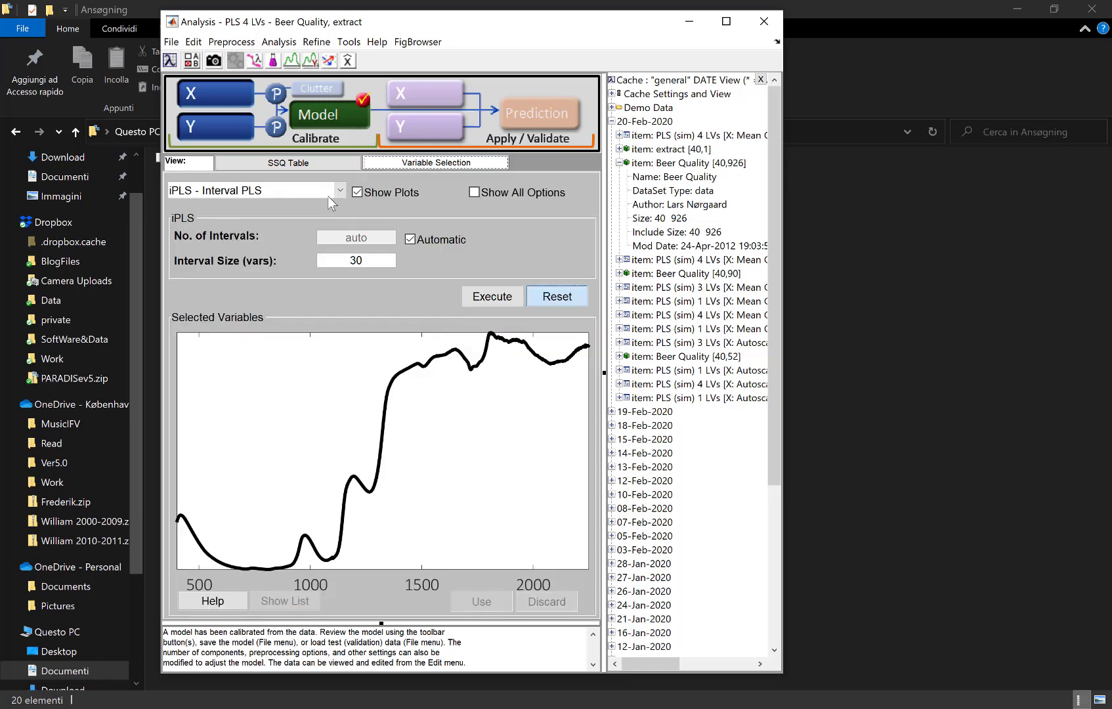
click(326, 197)
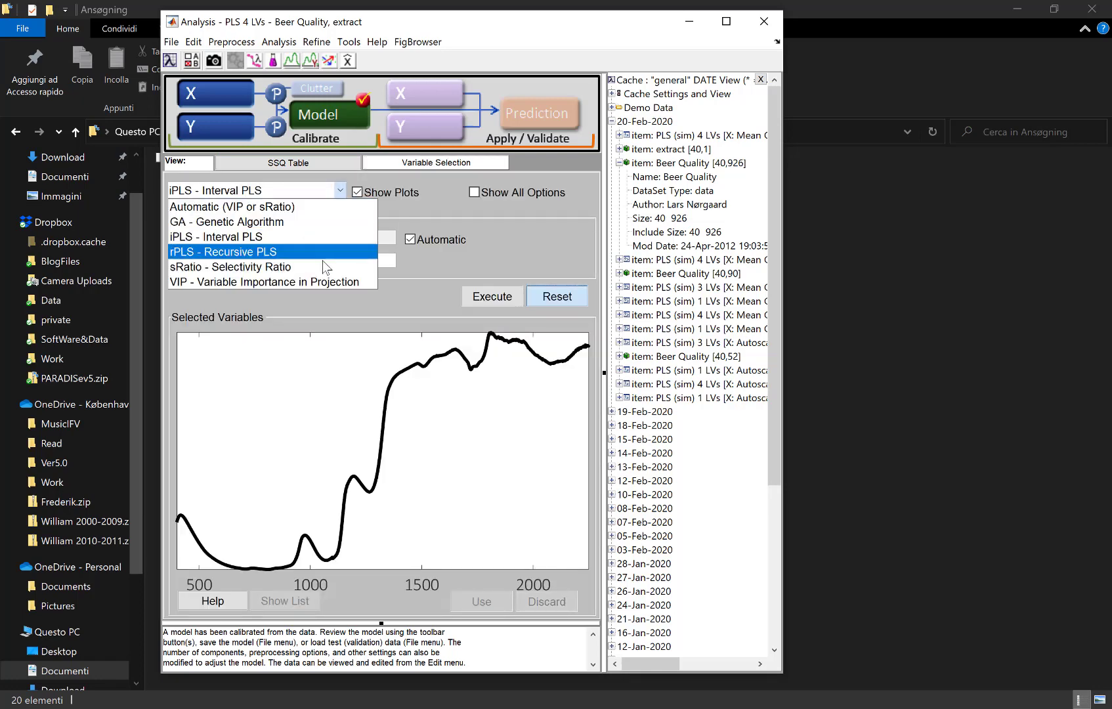
click(323, 221)
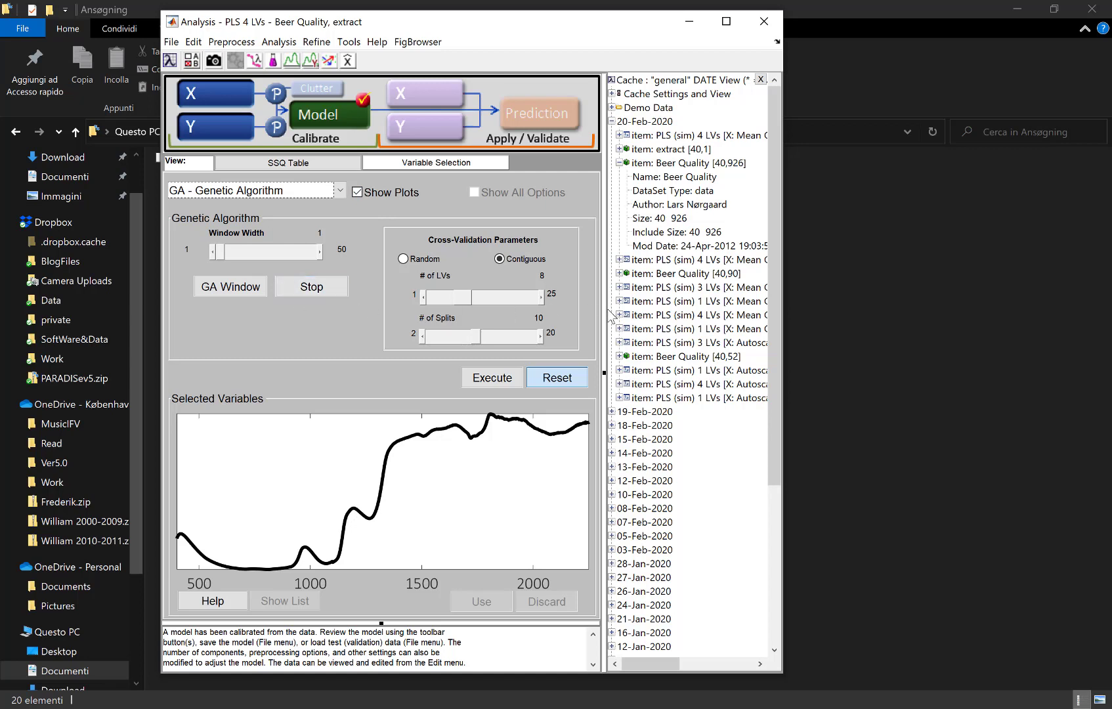
drag(786, 122, 889, 122)
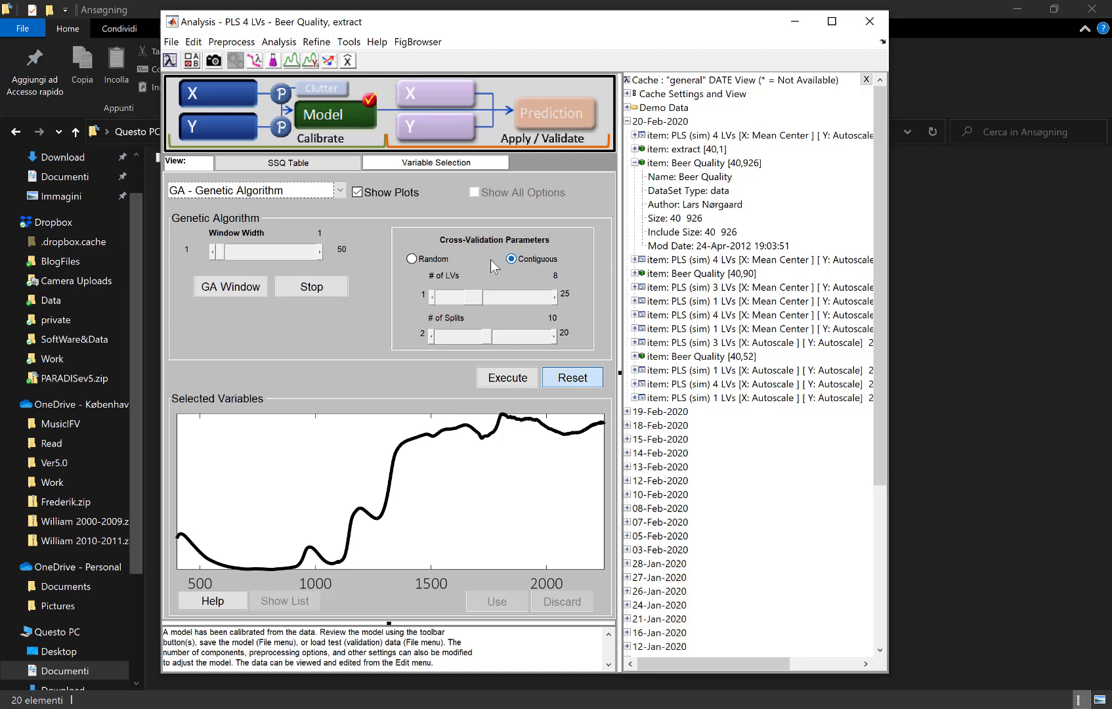
click(423, 261)
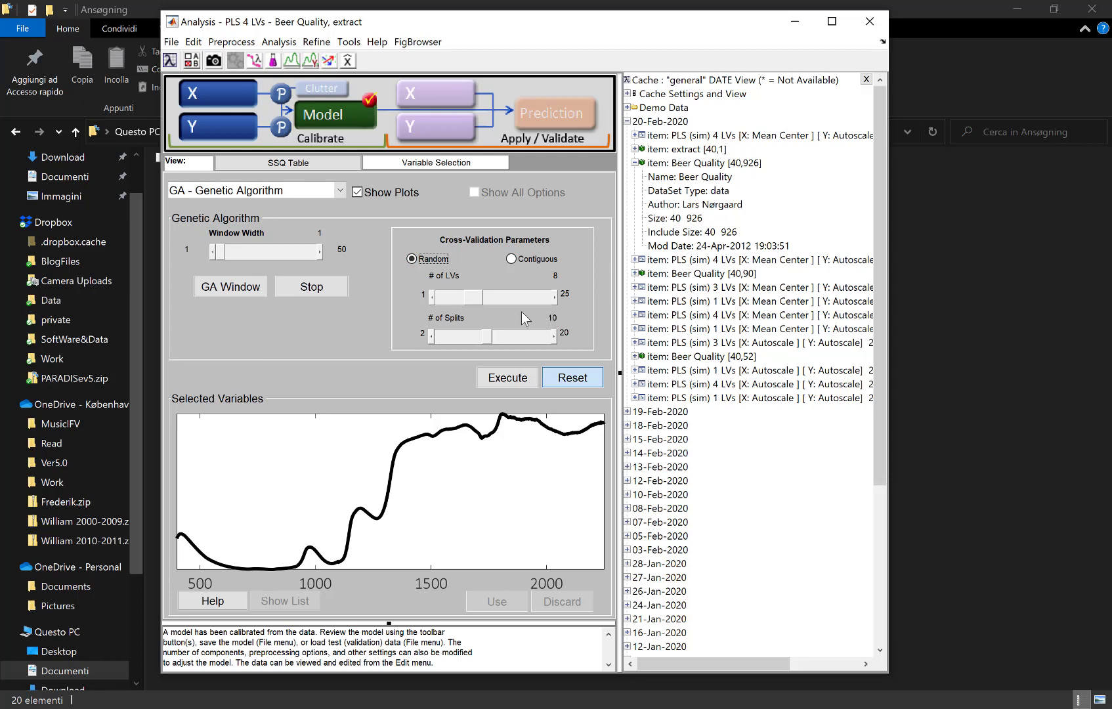
click(432, 297)
click(432, 297)
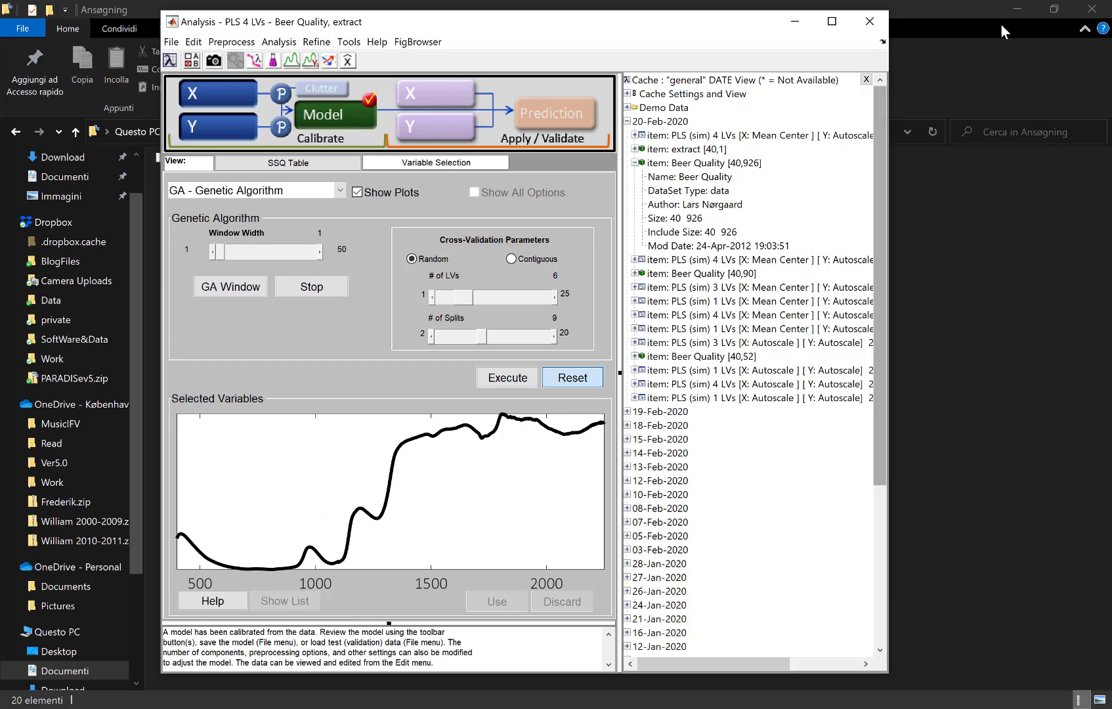
- Close the file explorer and run whos in the MATLAB command window to check the number of variables in the beer dataset
click(1089, 10)
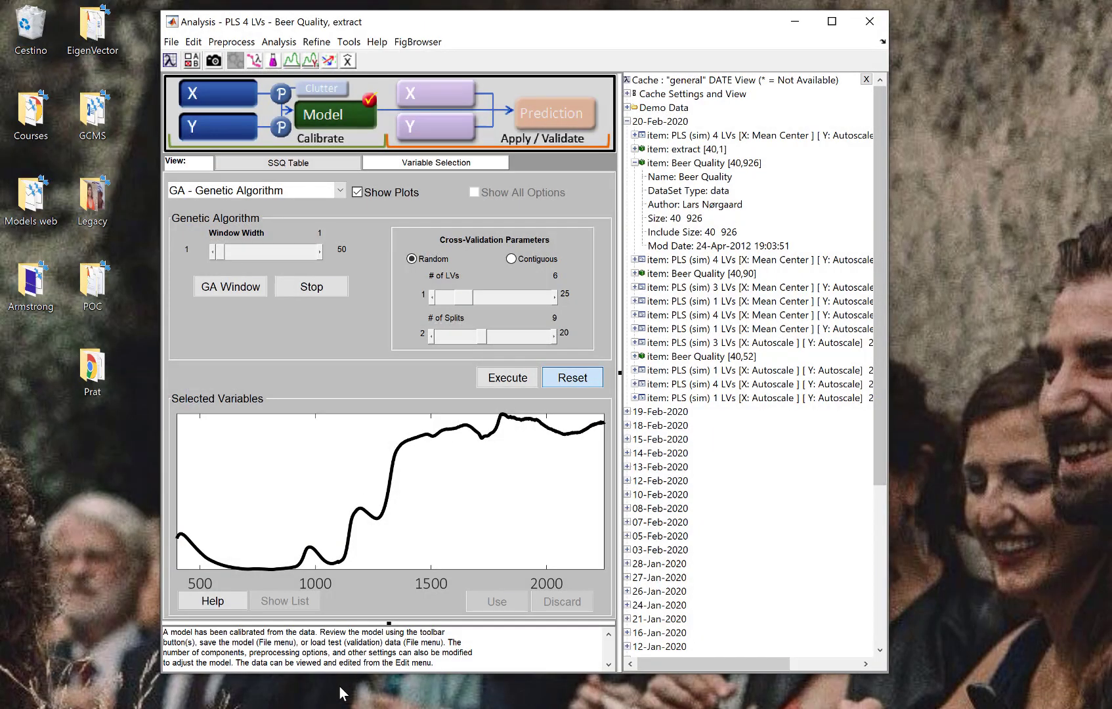
click(338, 706)
click(320, 584)
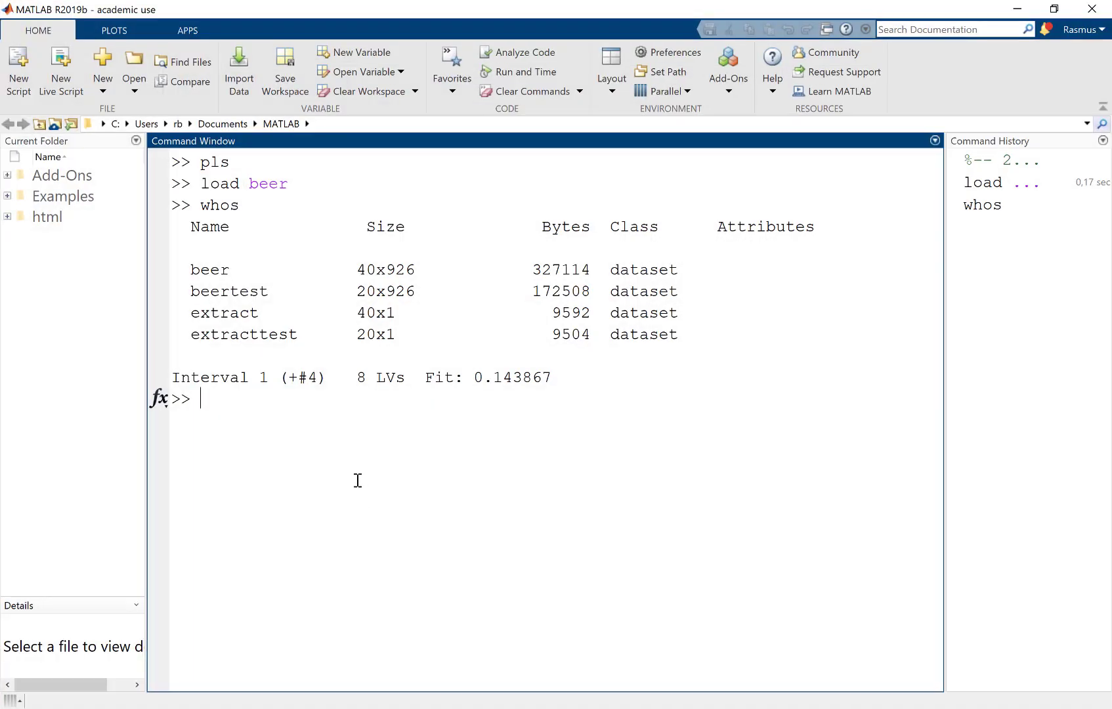
text(whos)
key(Return)
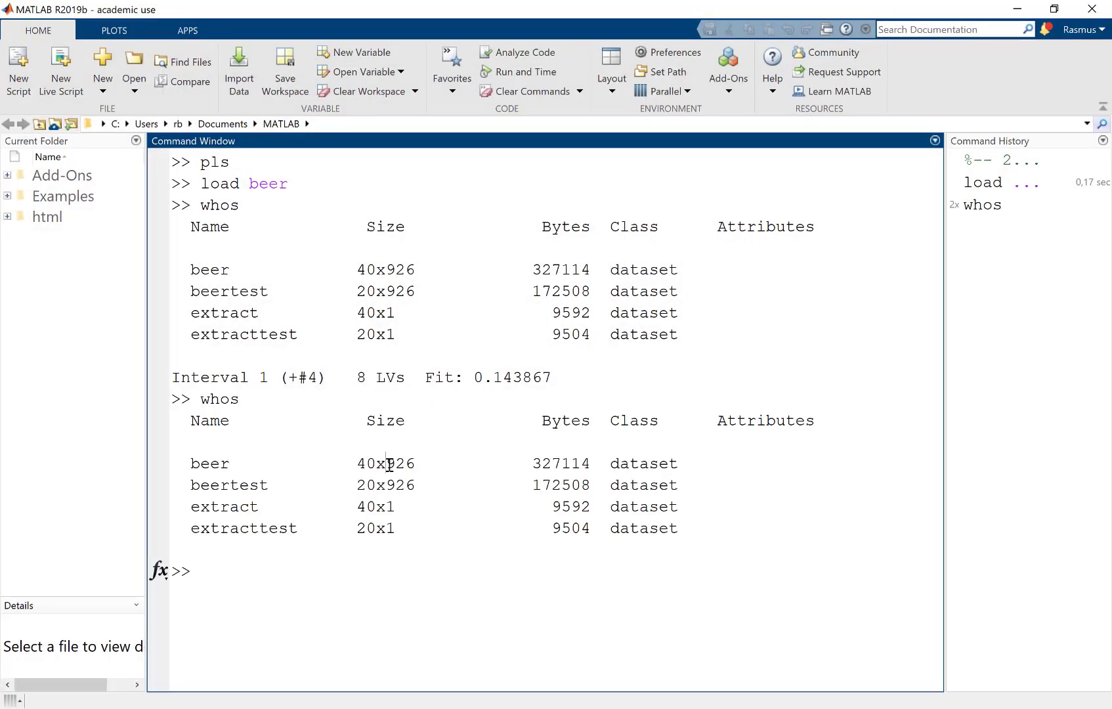
drag(385, 464, 417, 465)
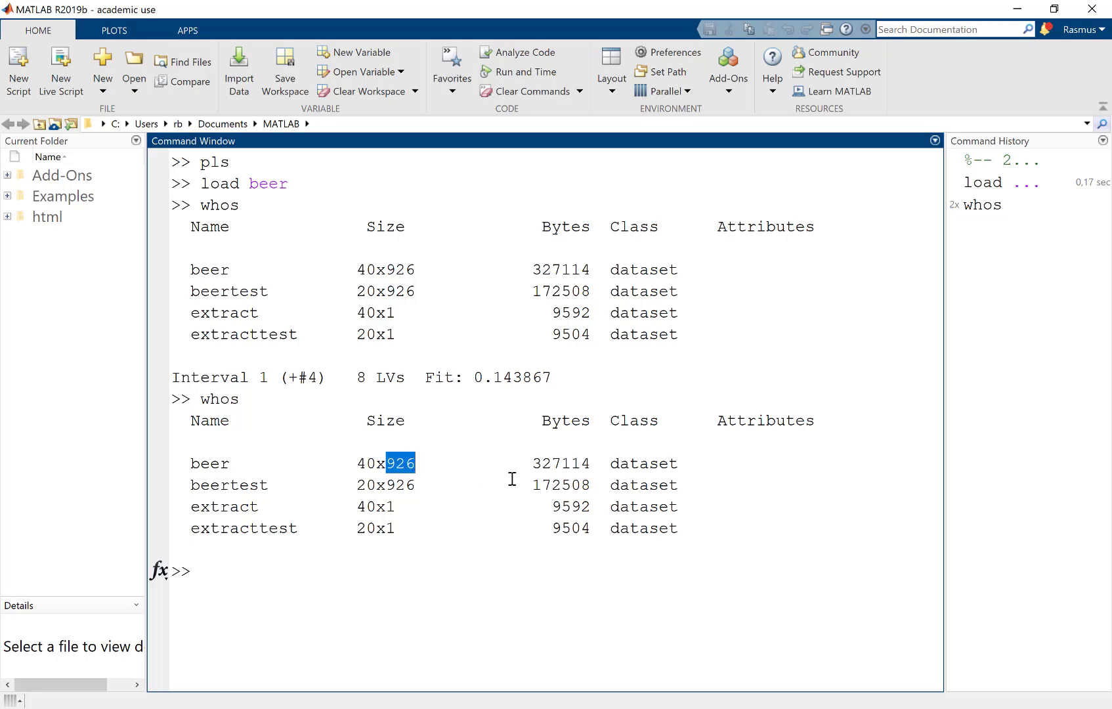
key(alt+Tab)
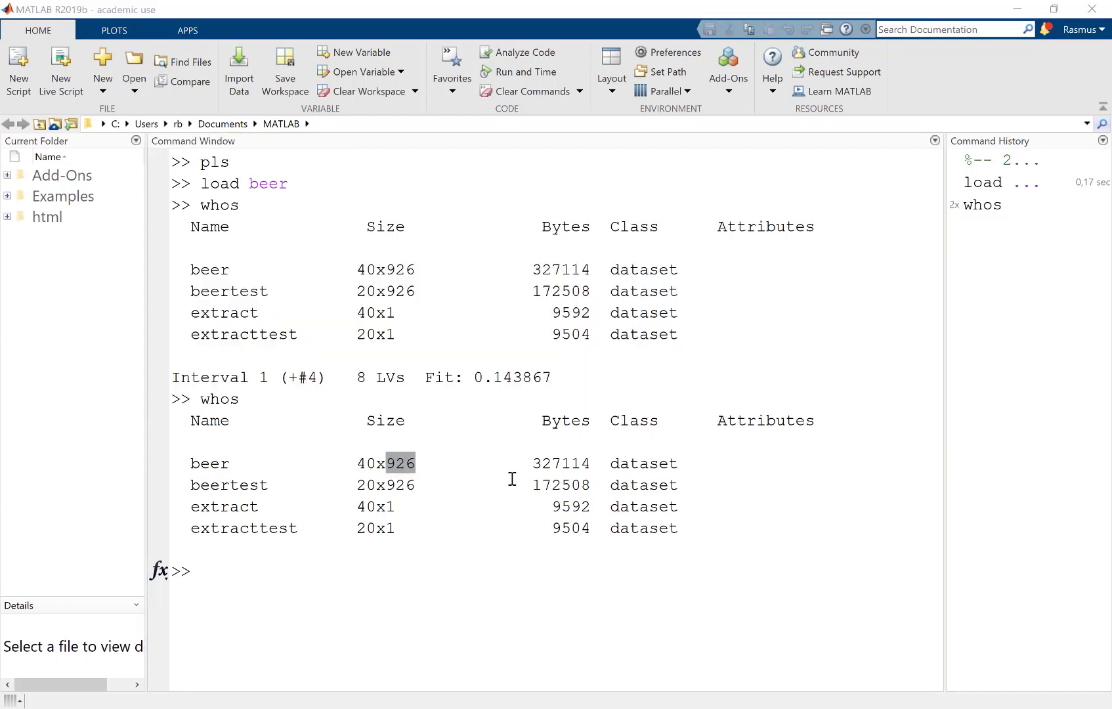
key(alt+Tab)
key(alt+Tab)
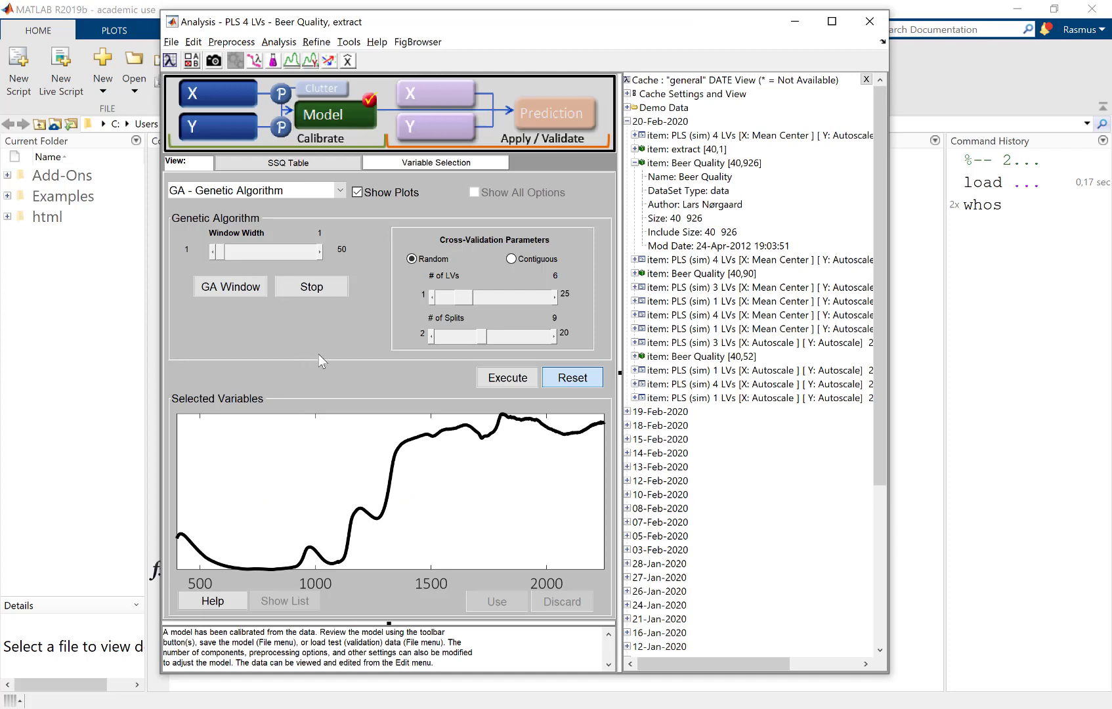
- Set the genetic algorithm's window width to 30 and run the variable selection
click(269, 251)
click(212, 252)
click(212, 252)
click(509, 379)
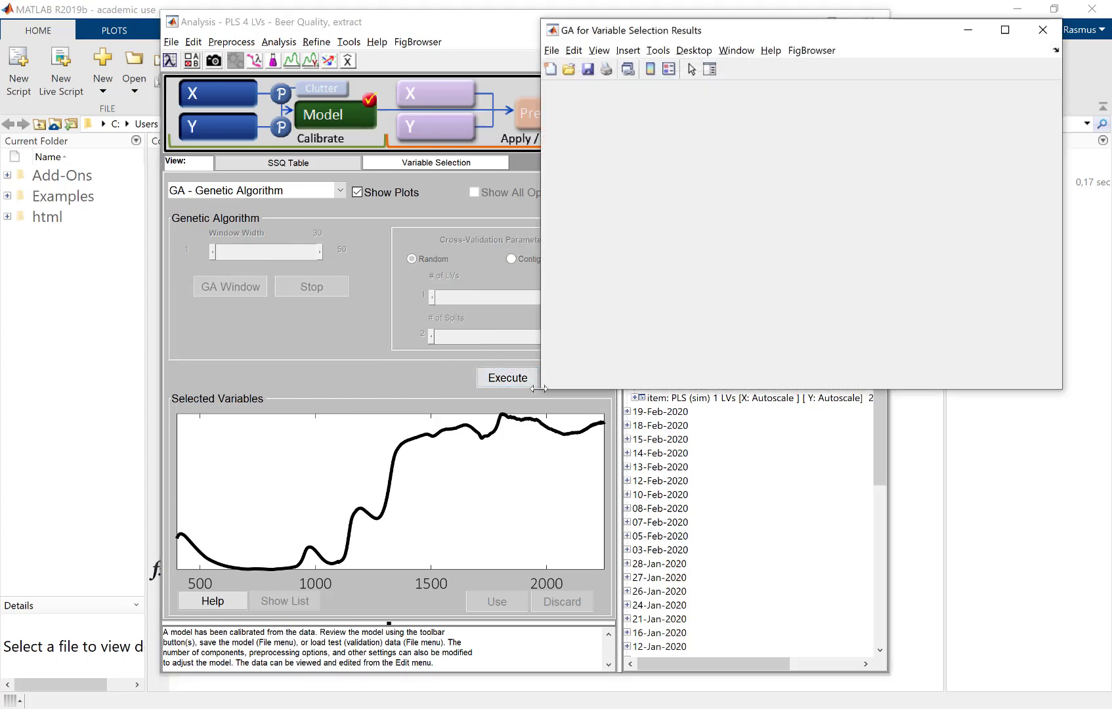
- Enlarge the GA results window and examine the fitness and window-inclusion plots as the generations progress, keeping the GA settings in view
drag(536, 391, 382, 540)
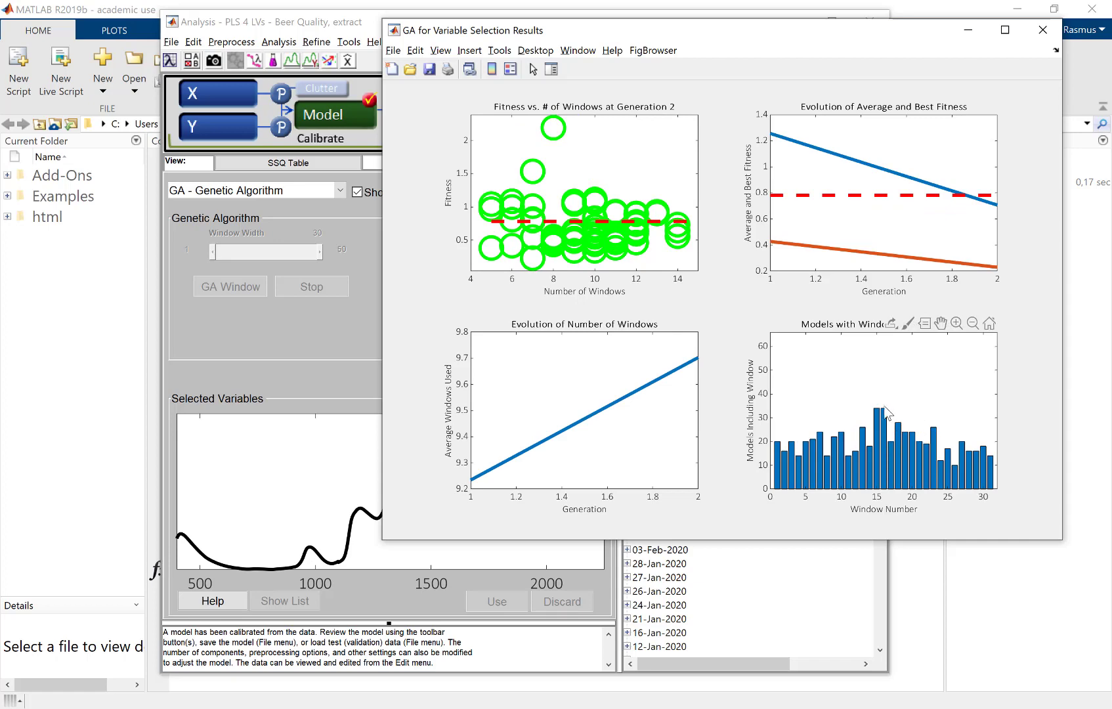
drag(727, 35, 845, 19)
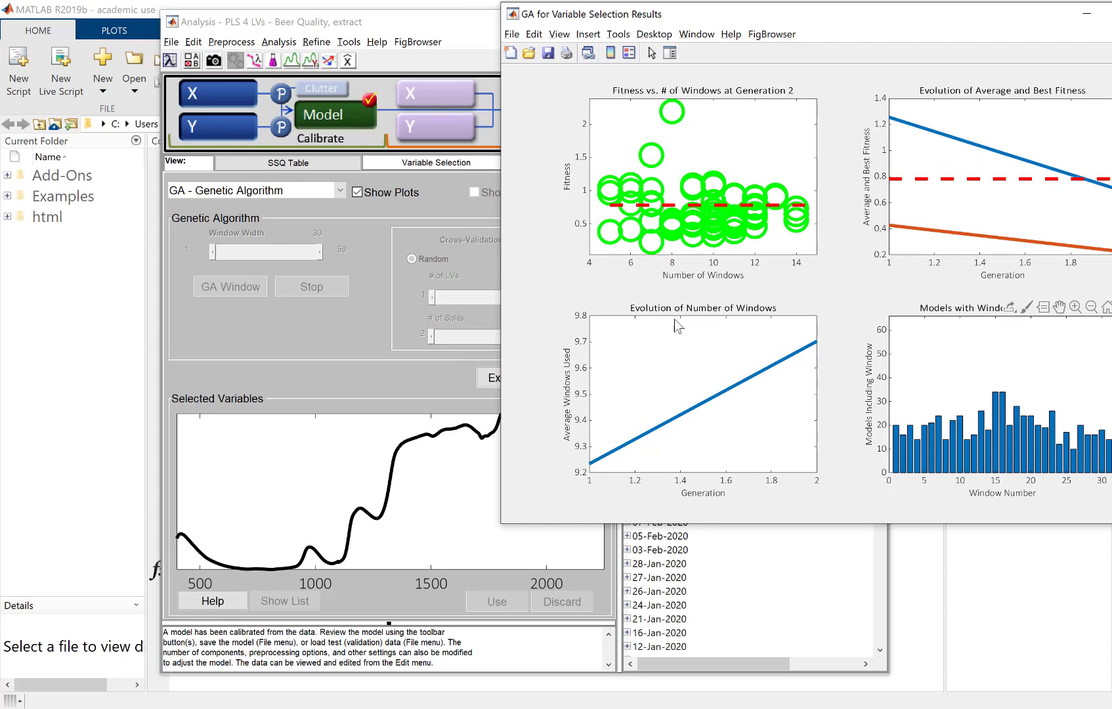
drag(835, 15, 655, 28)
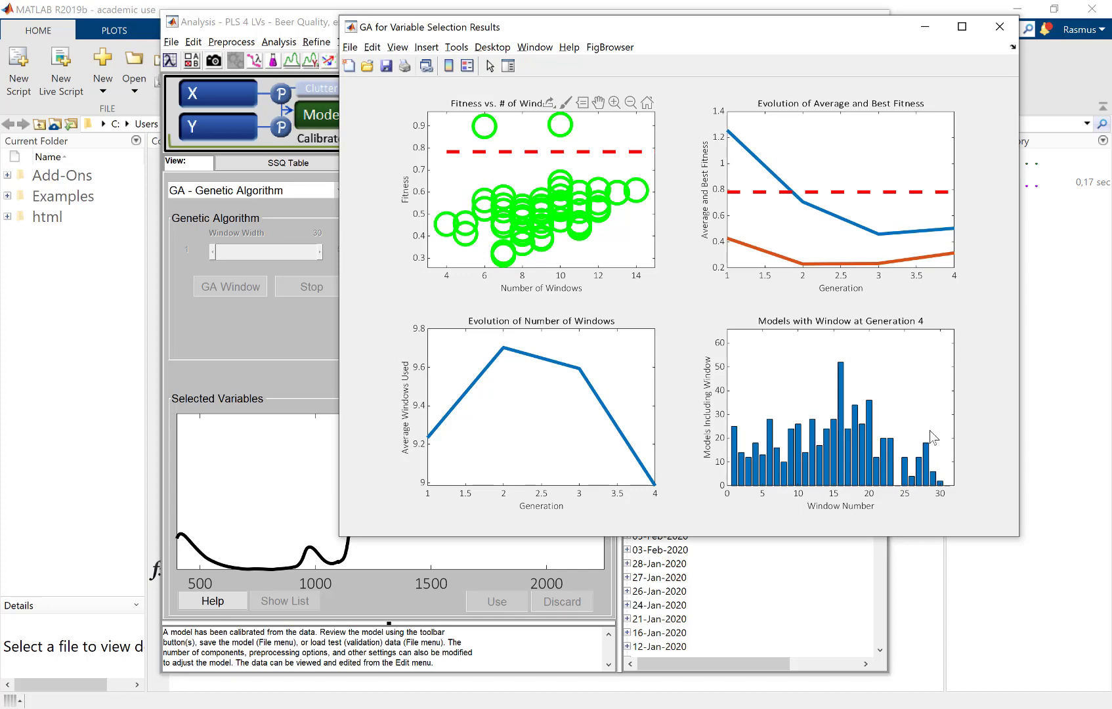
drag(703, 26, 900, 96)
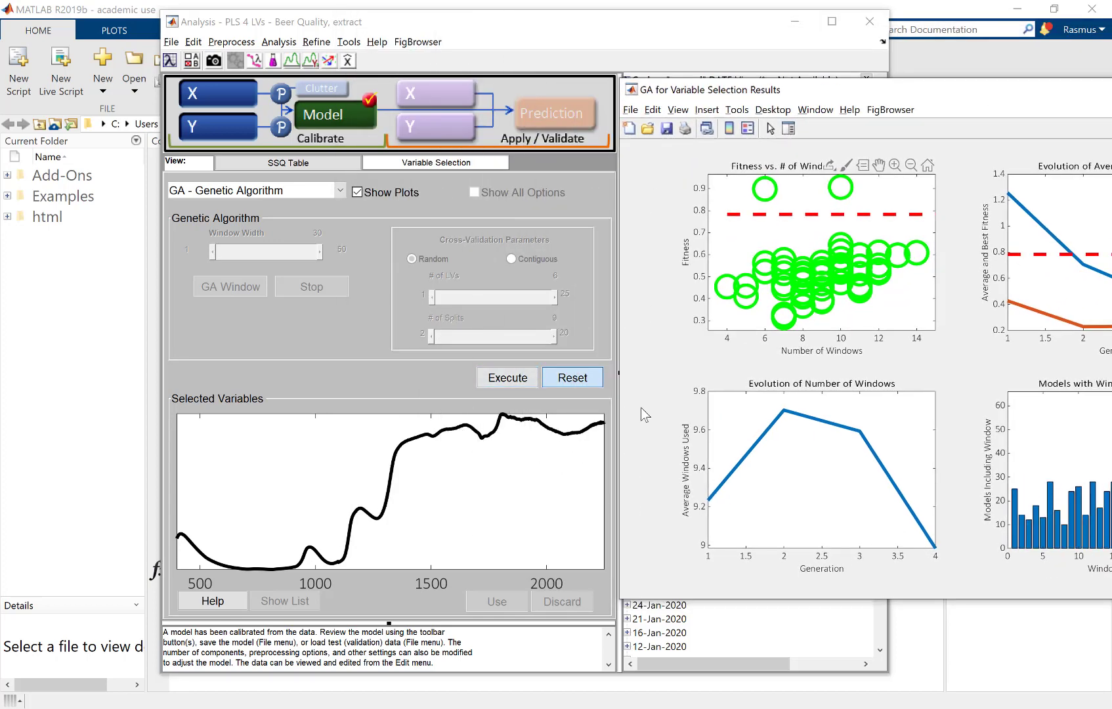
- Examine the GA results plots through the final generation, and bring the Analysis window with the selected variables back into full view
drag(980, 98, 756, 36)
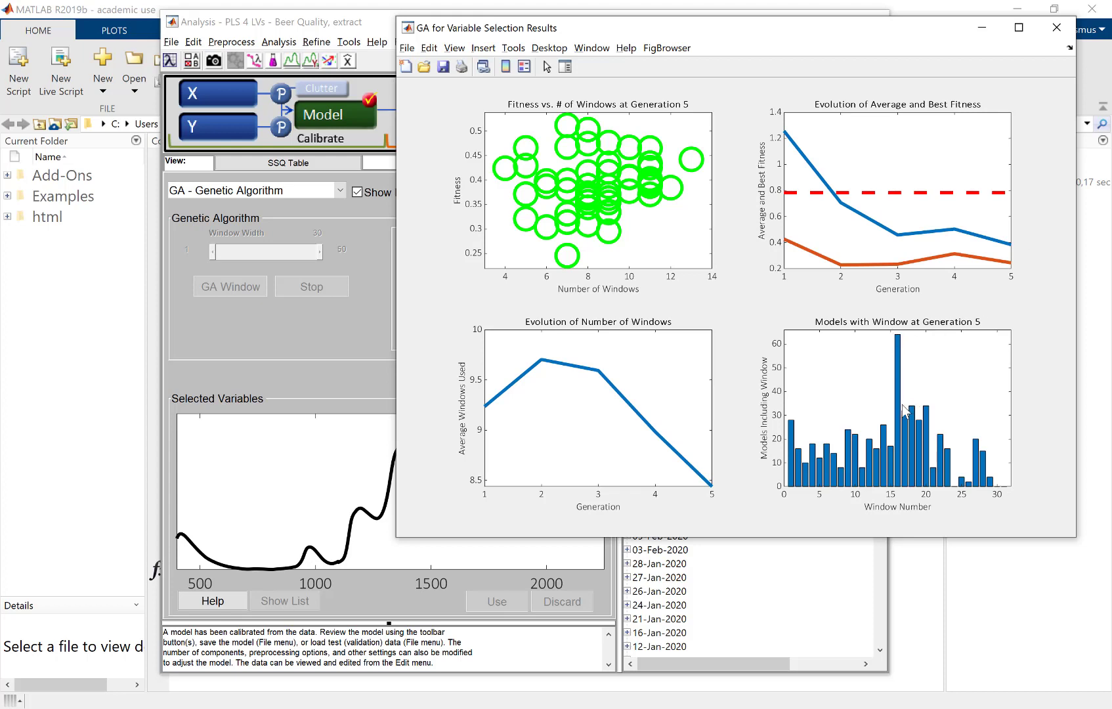
mouse_move(898, 402)
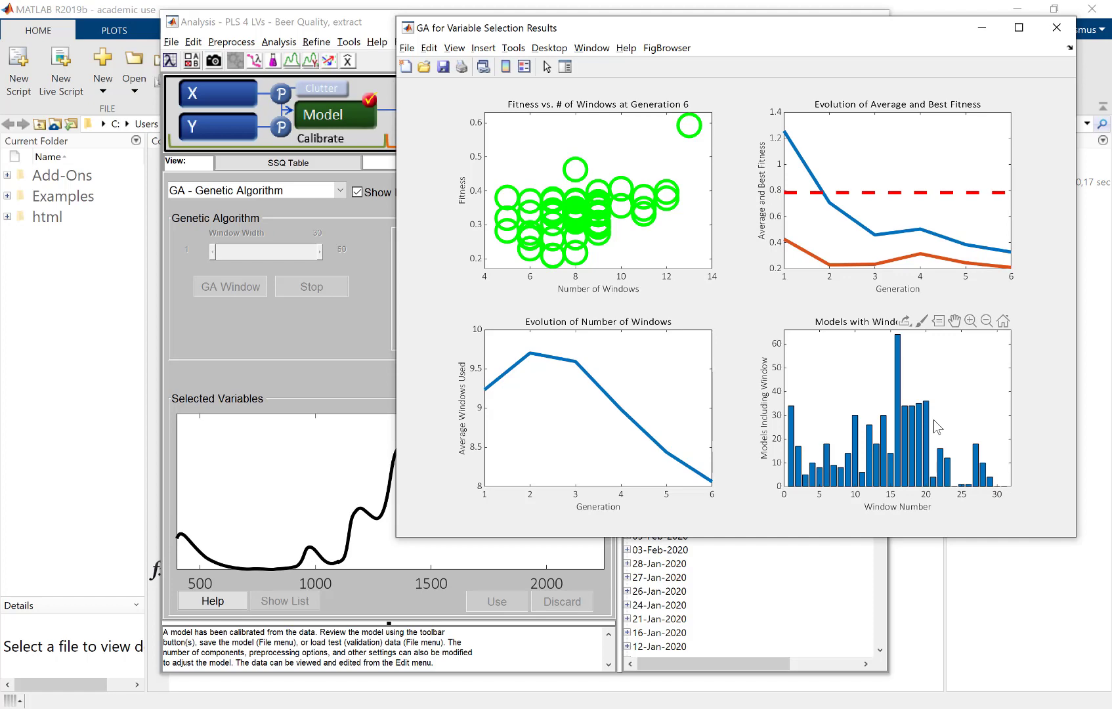
key(super)
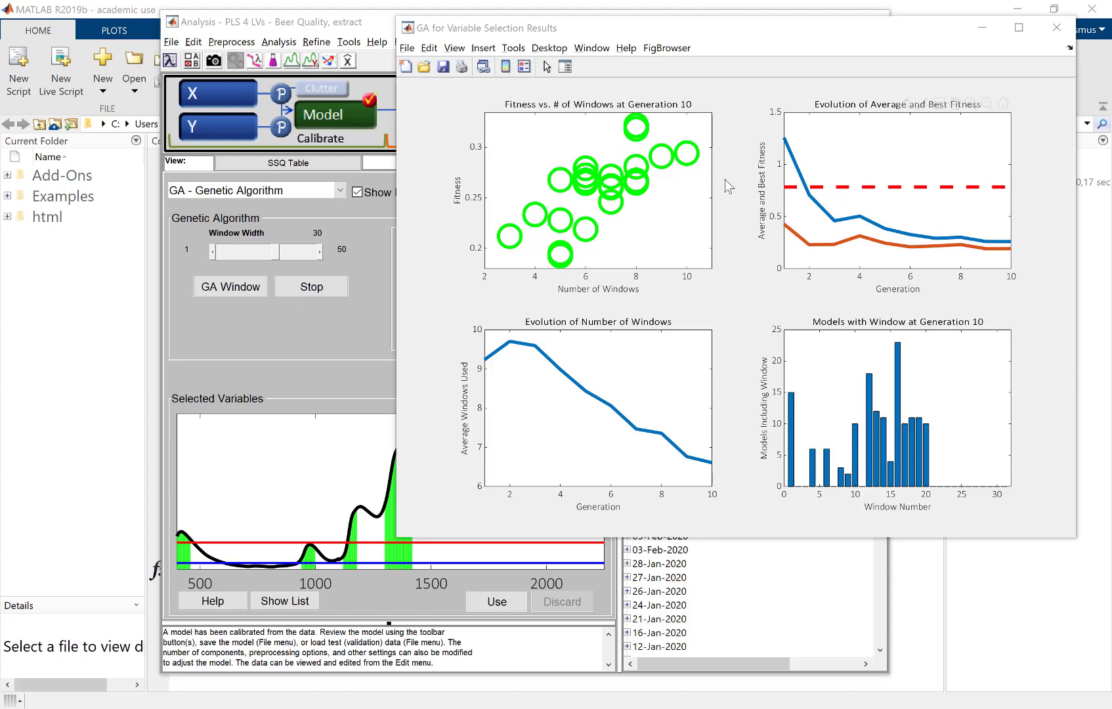
drag(680, 33, 800, 59)
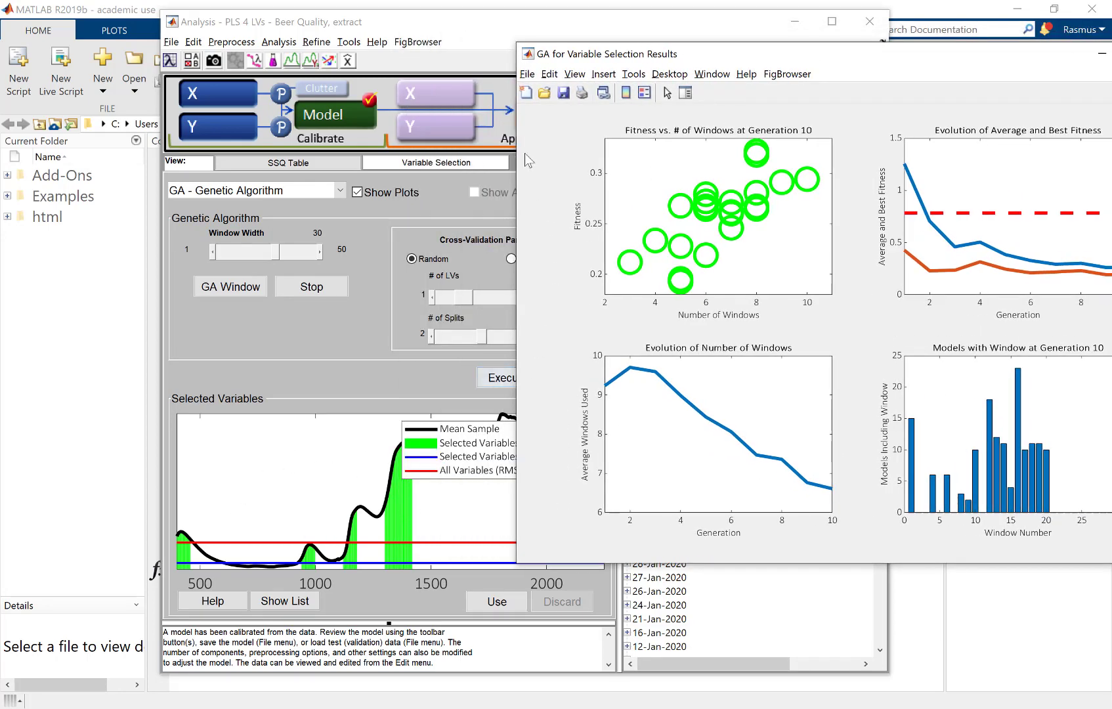
click(493, 31)
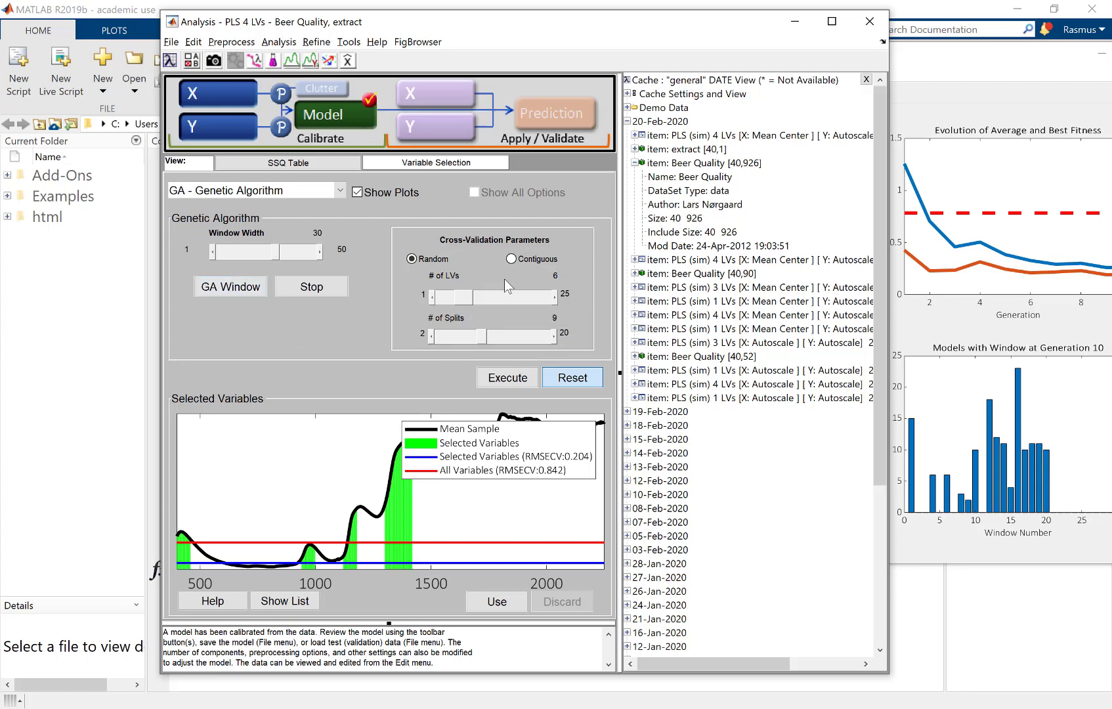
- Open the detailed GA window, plot fit versus number of variables, and box all the models to inspect which variables each includes
click(254, 293)
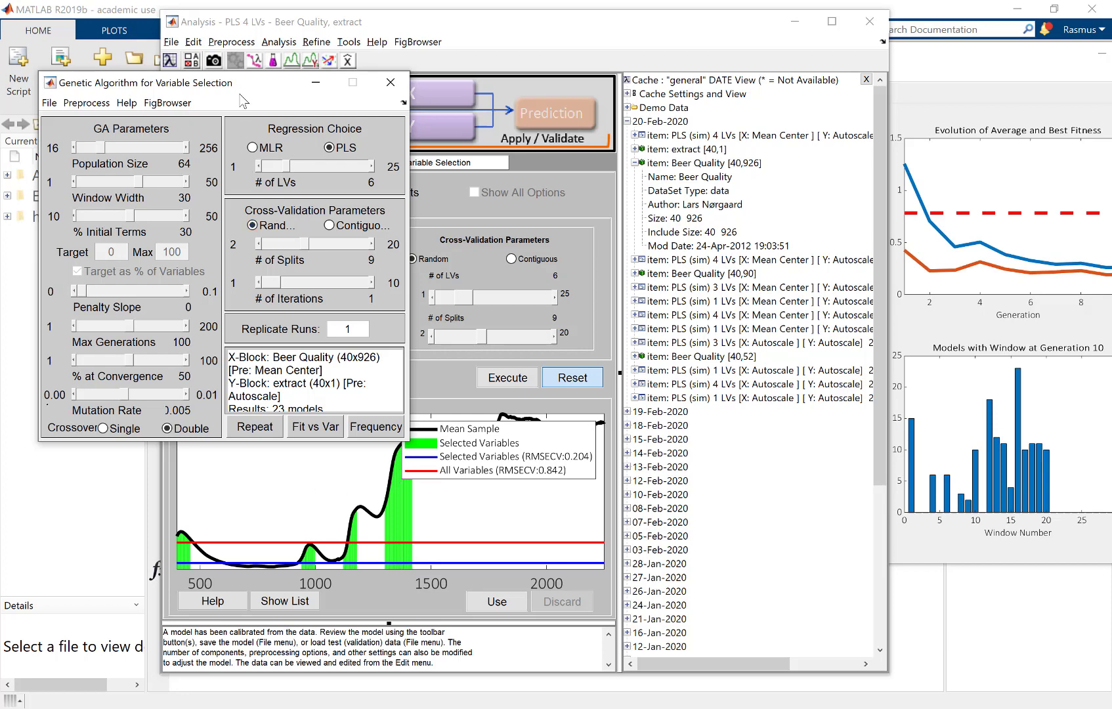
drag(240, 94, 747, 107)
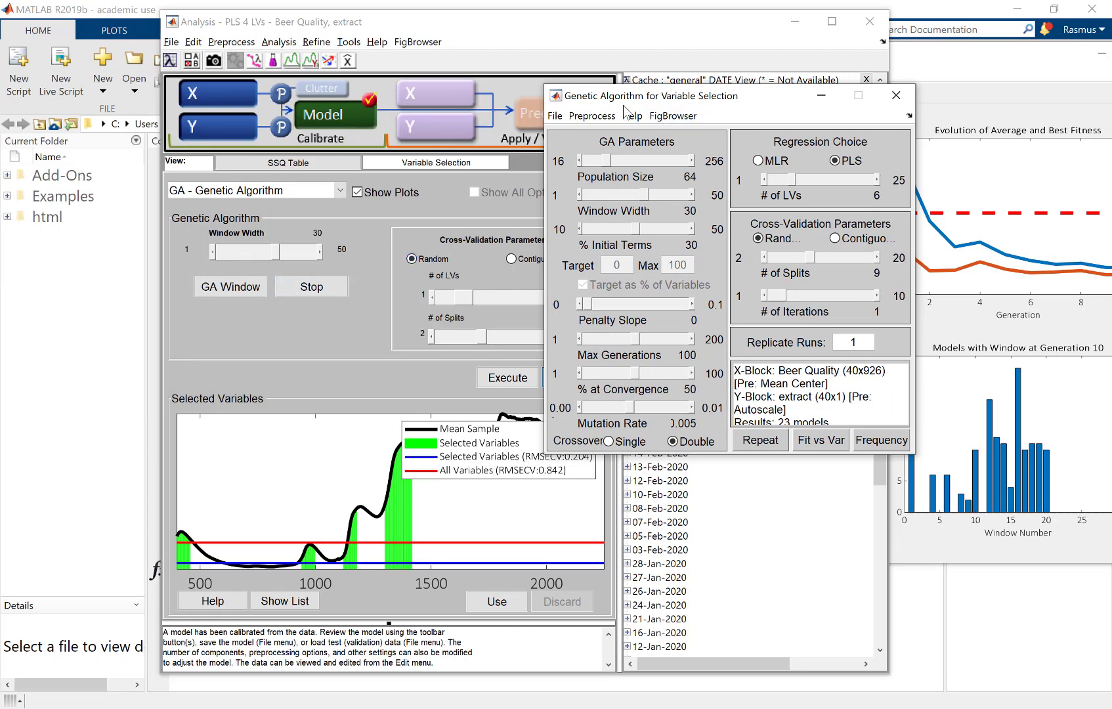
drag(624, 107, 241, 111)
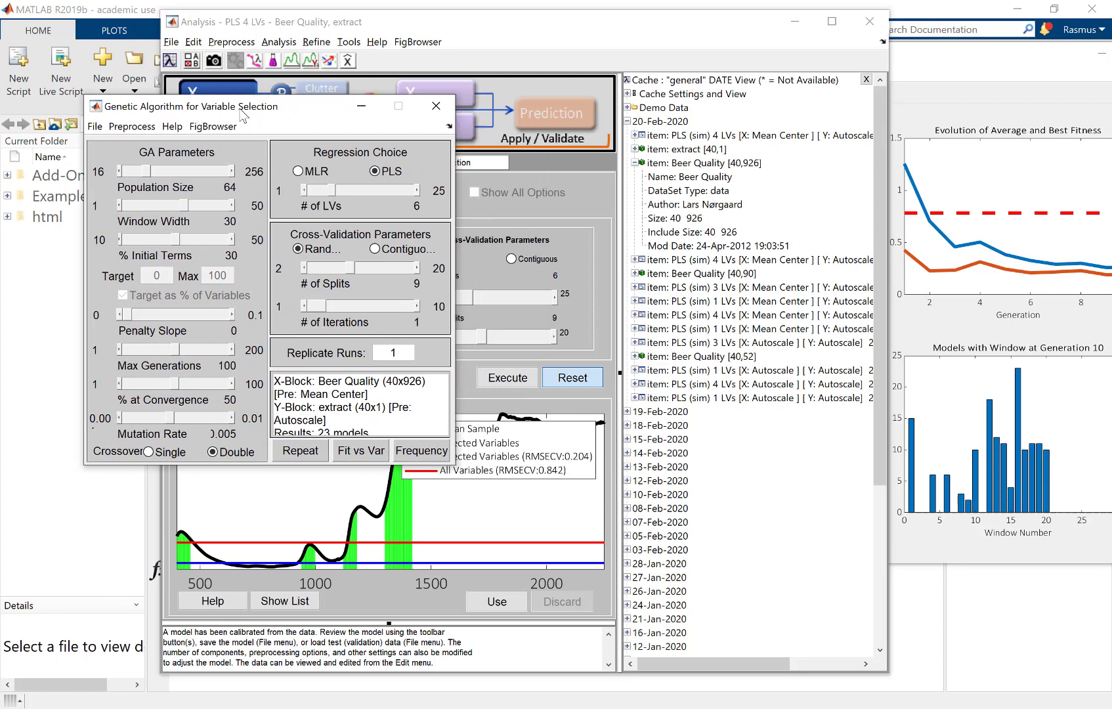
click(366, 453)
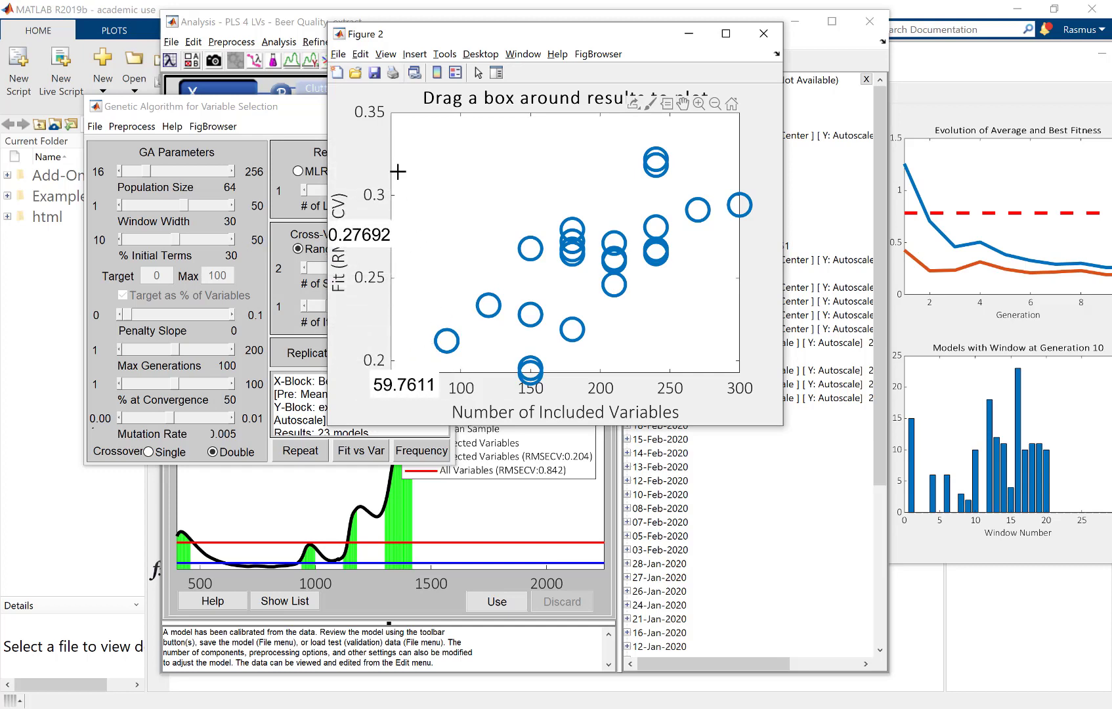
drag(401, 114, 807, 392)
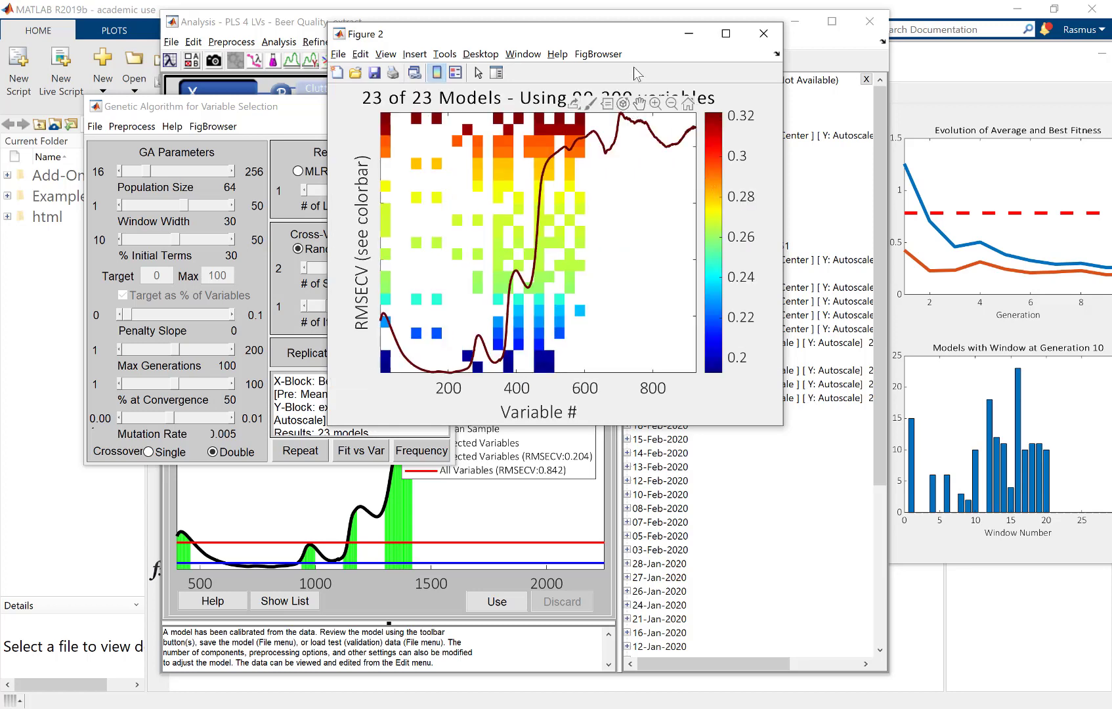
drag(633, 37, 577, 105)
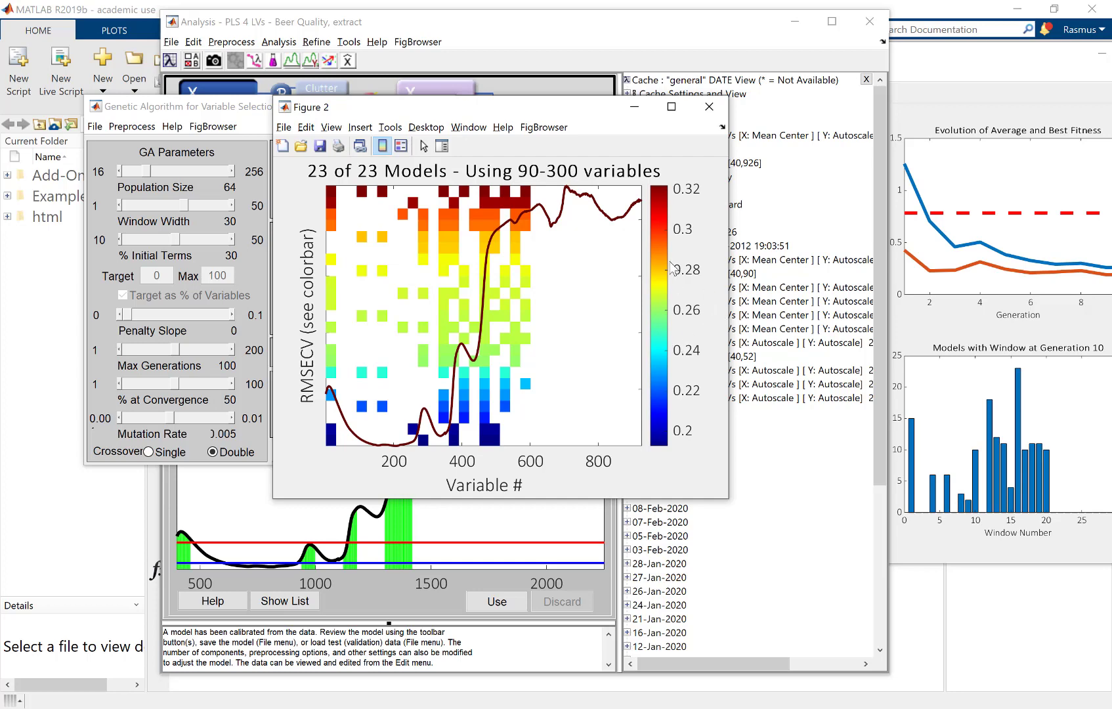
click(709, 107)
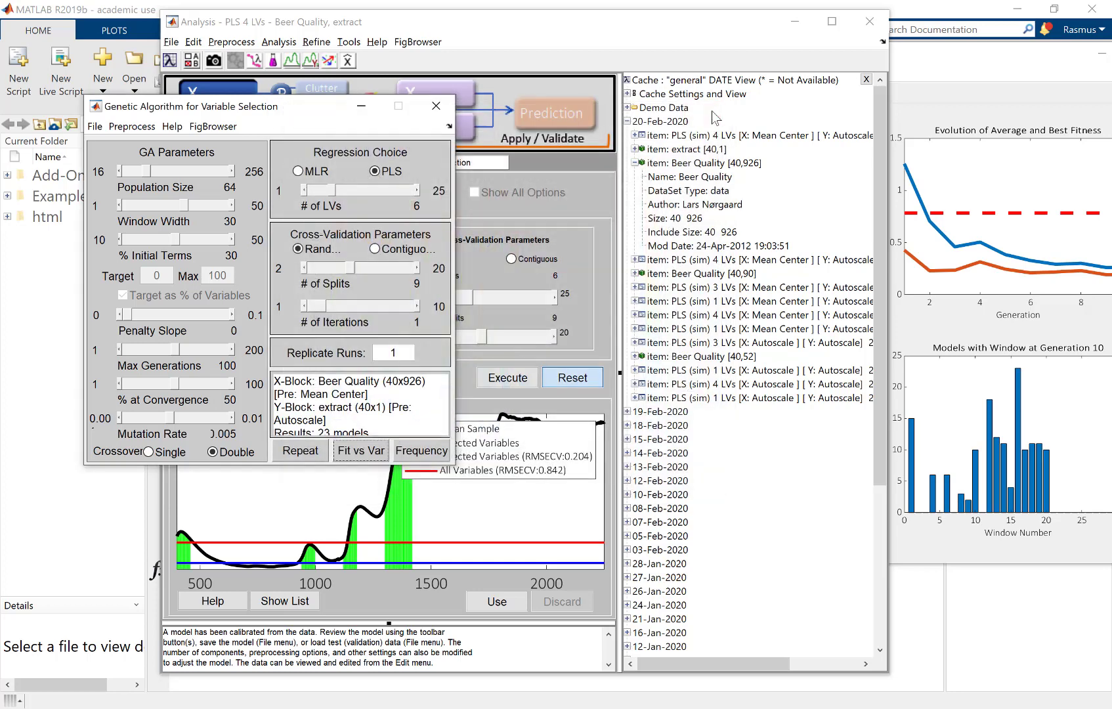
click(436, 108)
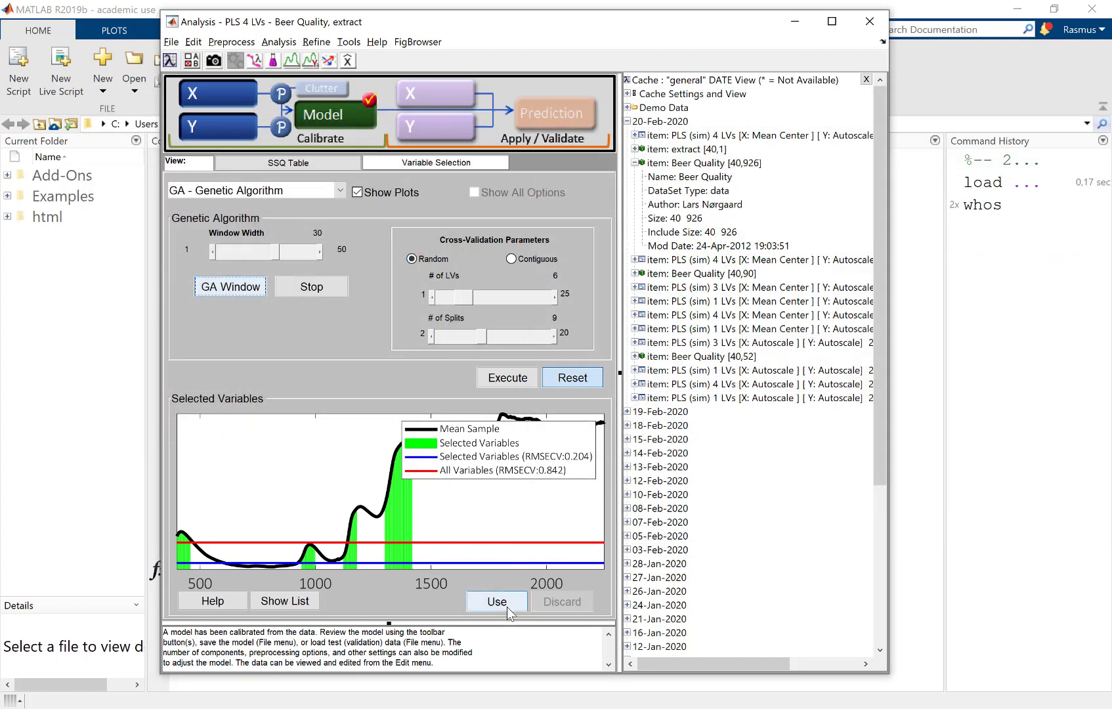
- Apply the GA-selected variables to the beer data and calibrate a new PLS model on them
click(512, 604)
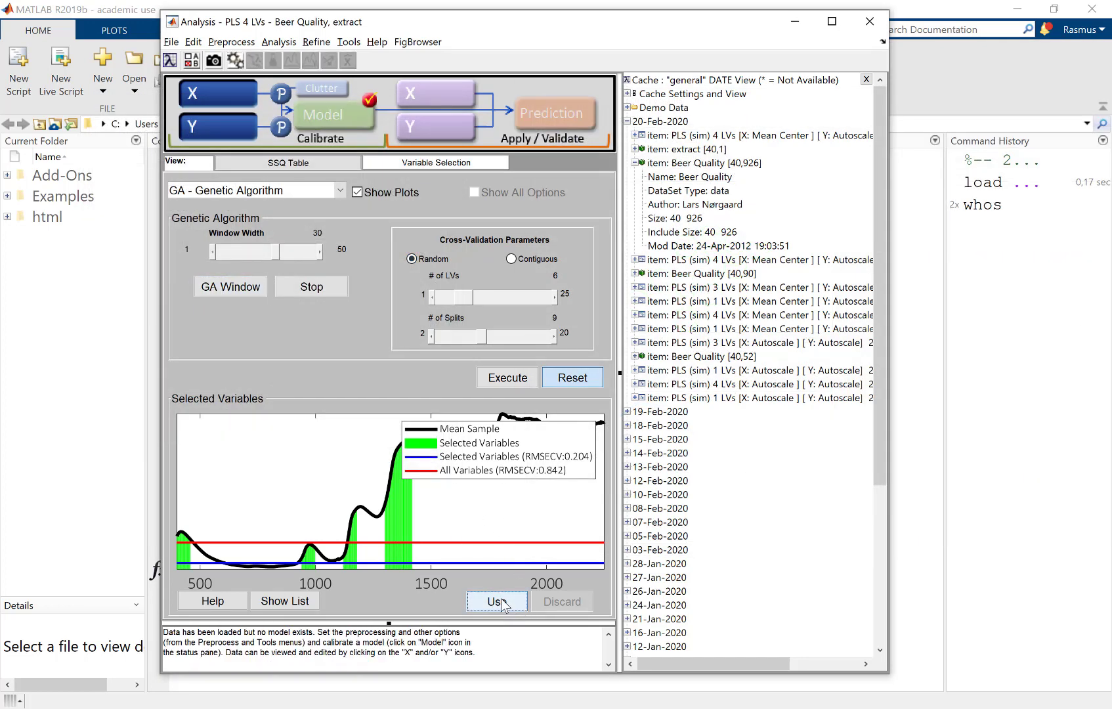
click(358, 165)
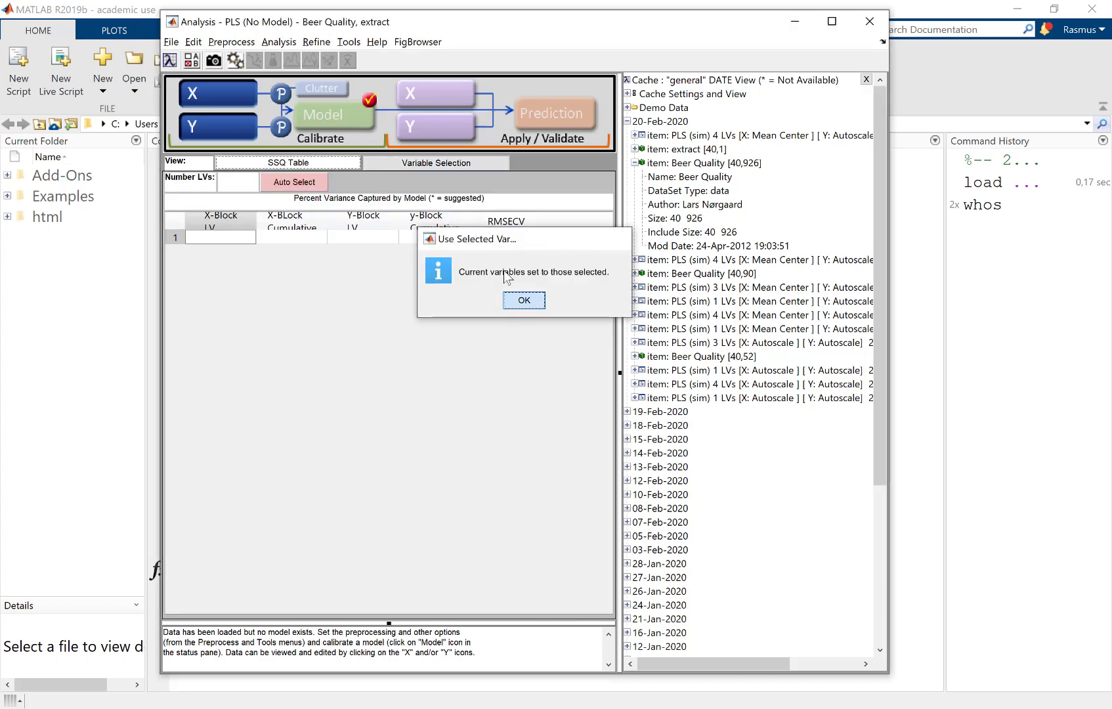
click(524, 300)
click(353, 122)
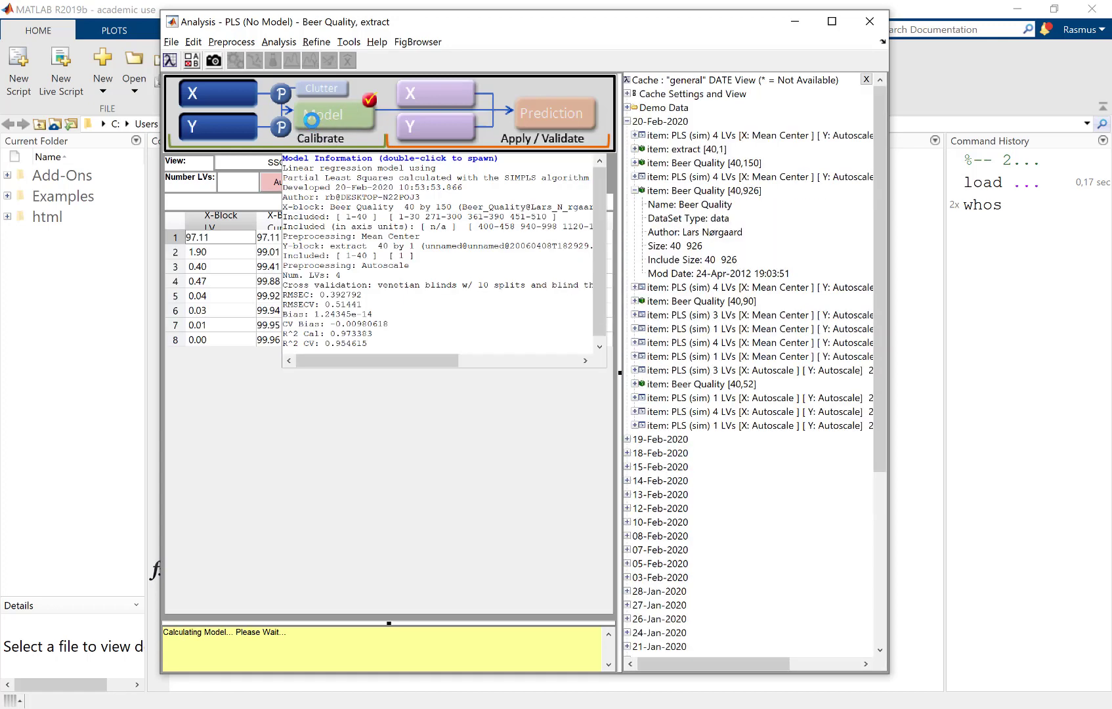
- View the sample scores plots of the 4 LV model, closing both the figure and the help documentation
click(273, 63)
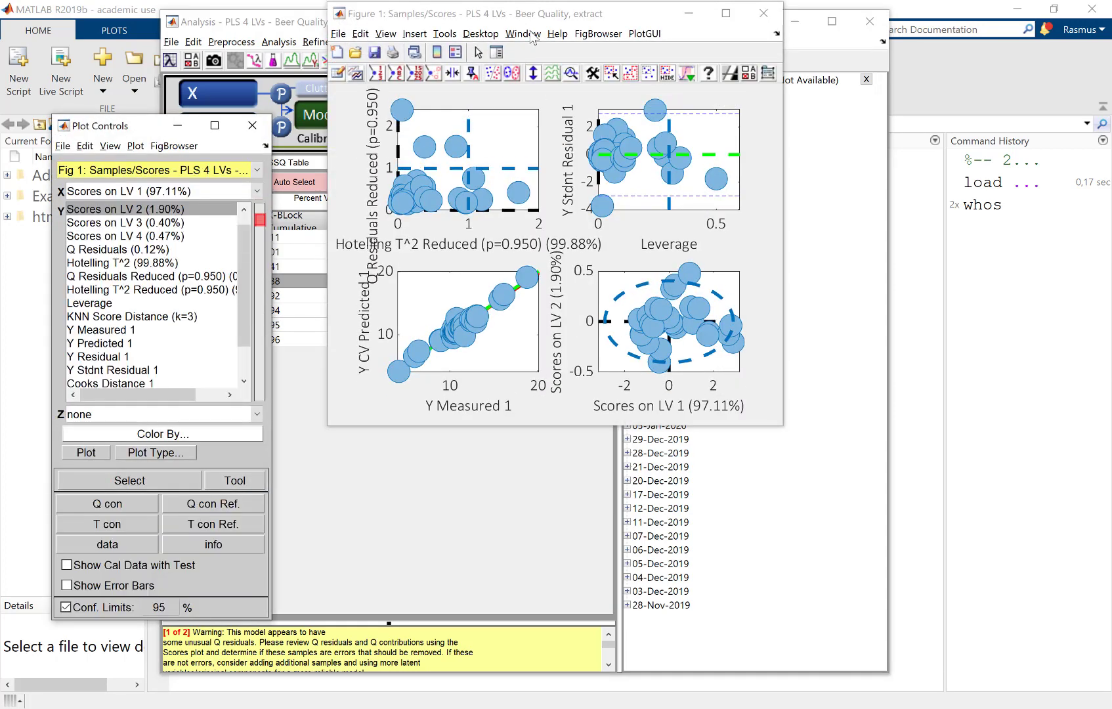
click(557, 34)
click(594, 67)
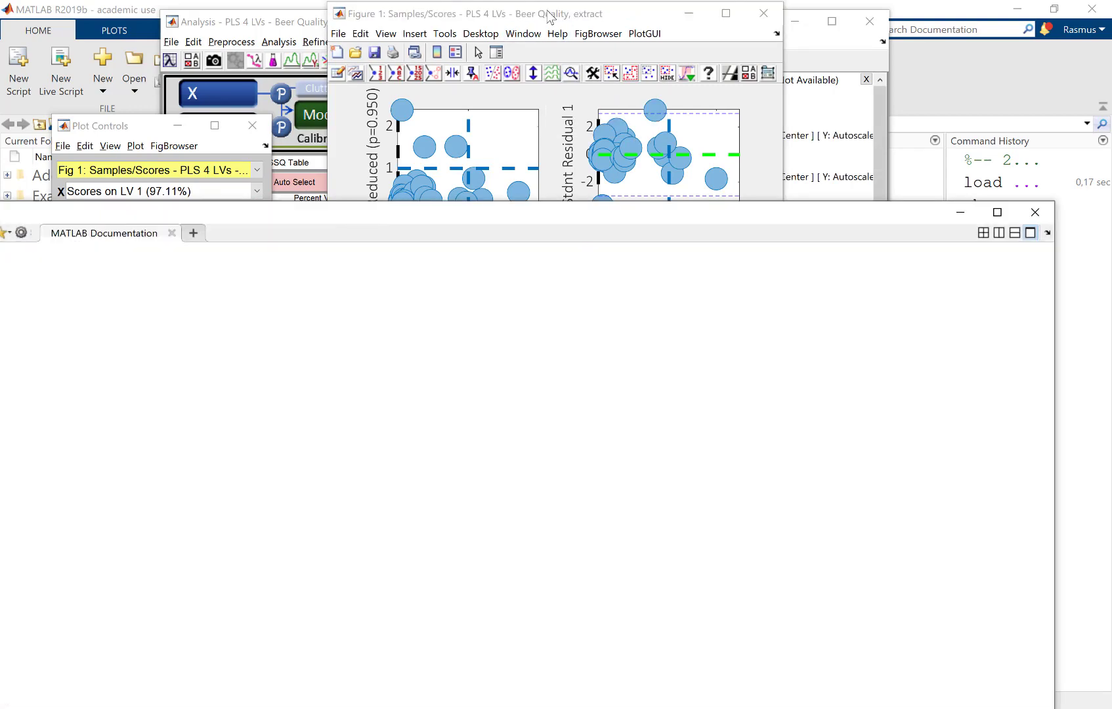
click(763, 13)
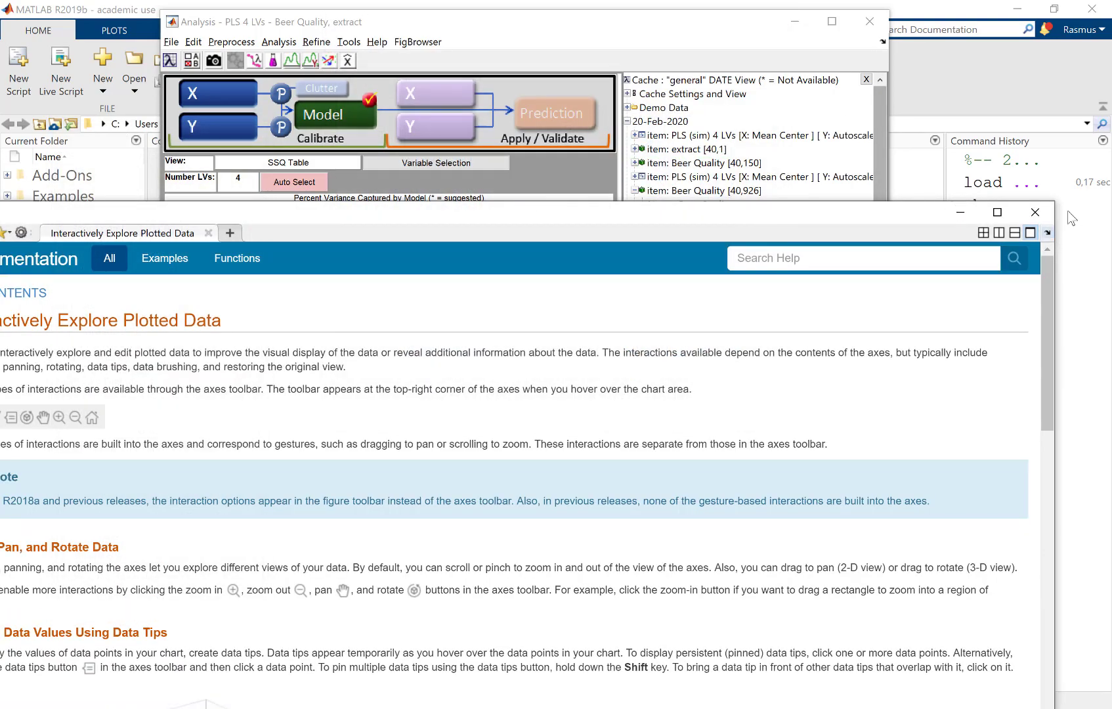
click(1044, 213)
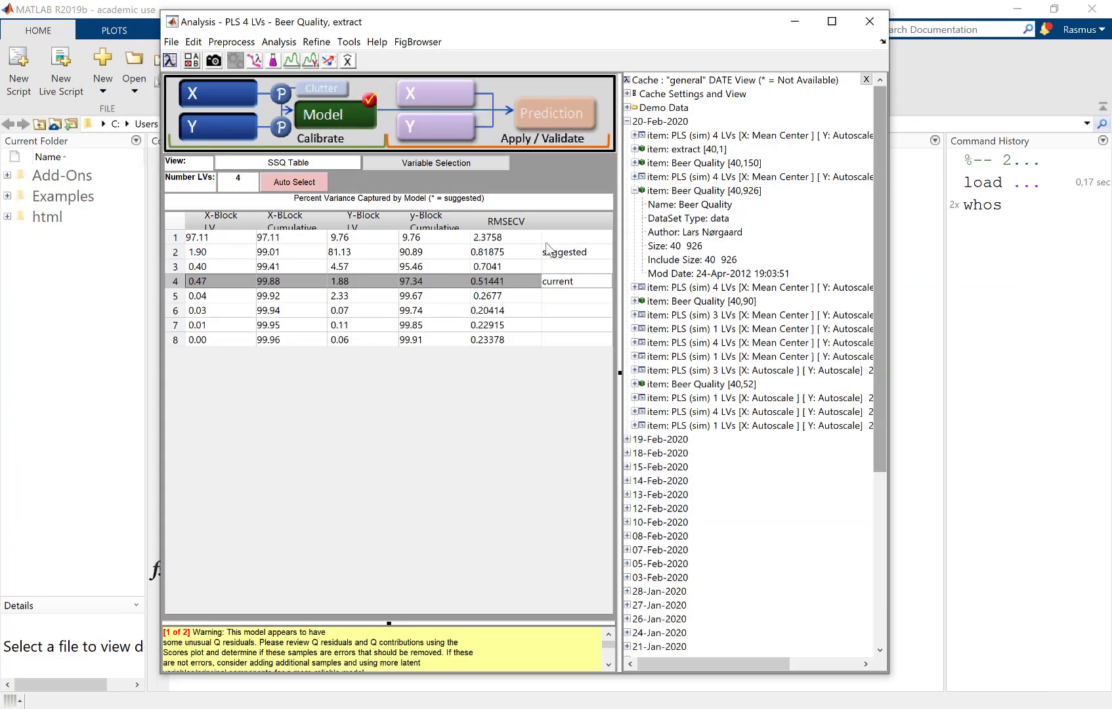
- Set the PLS model to 6 latent variables and place its scores plots beside the variance table
click(494, 338)
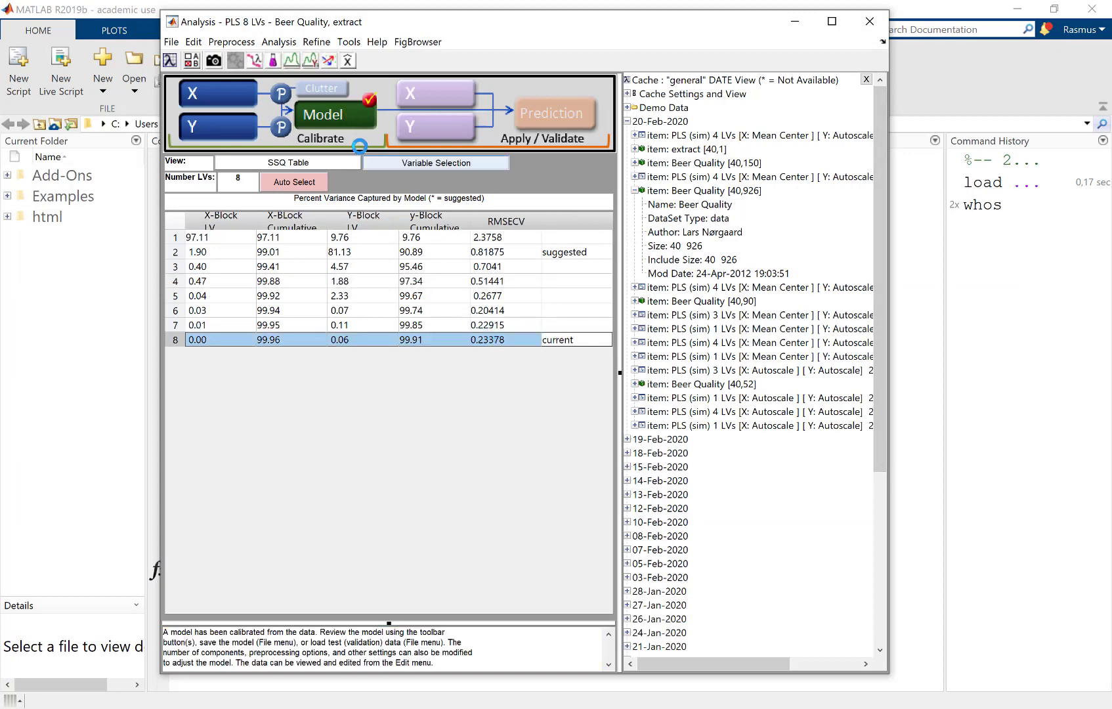
click(489, 308)
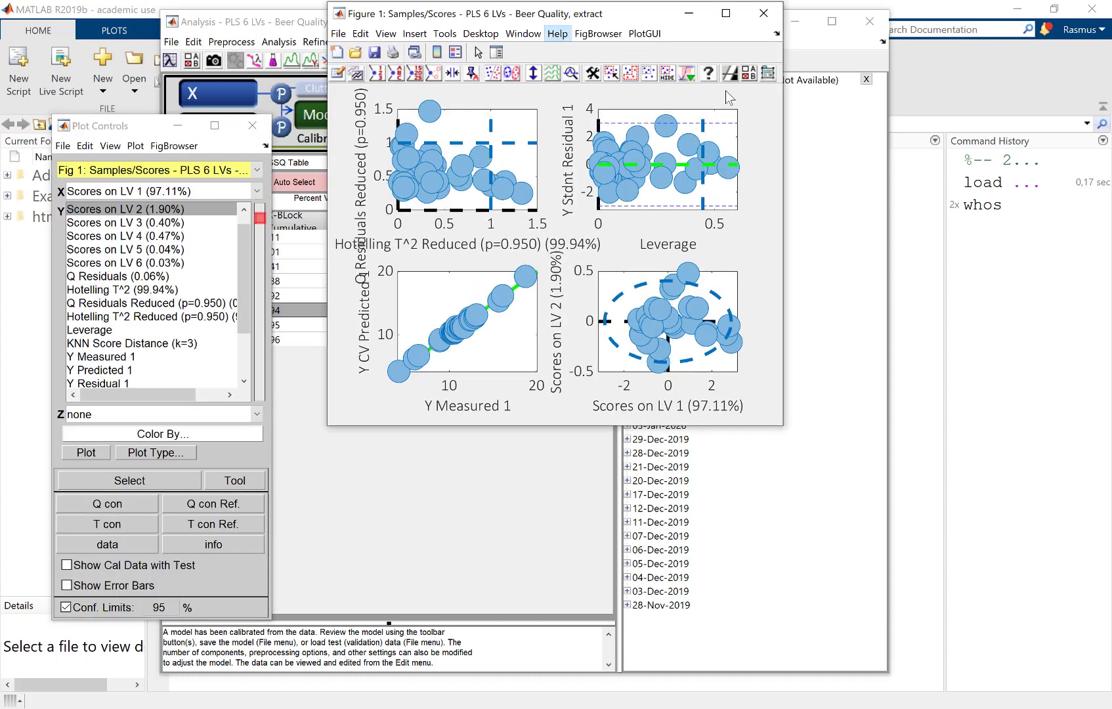
drag(594, 14, 905, 168)
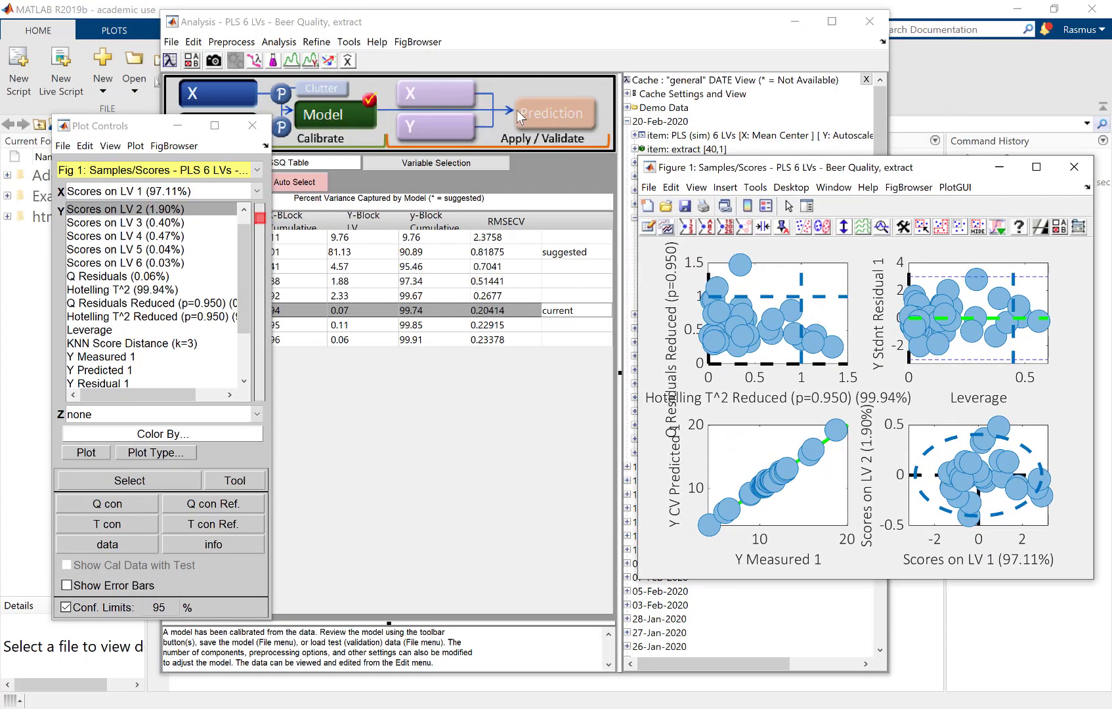
- Load beertest as the validation X-block and extracttest as the validation Y-block
click(448, 96)
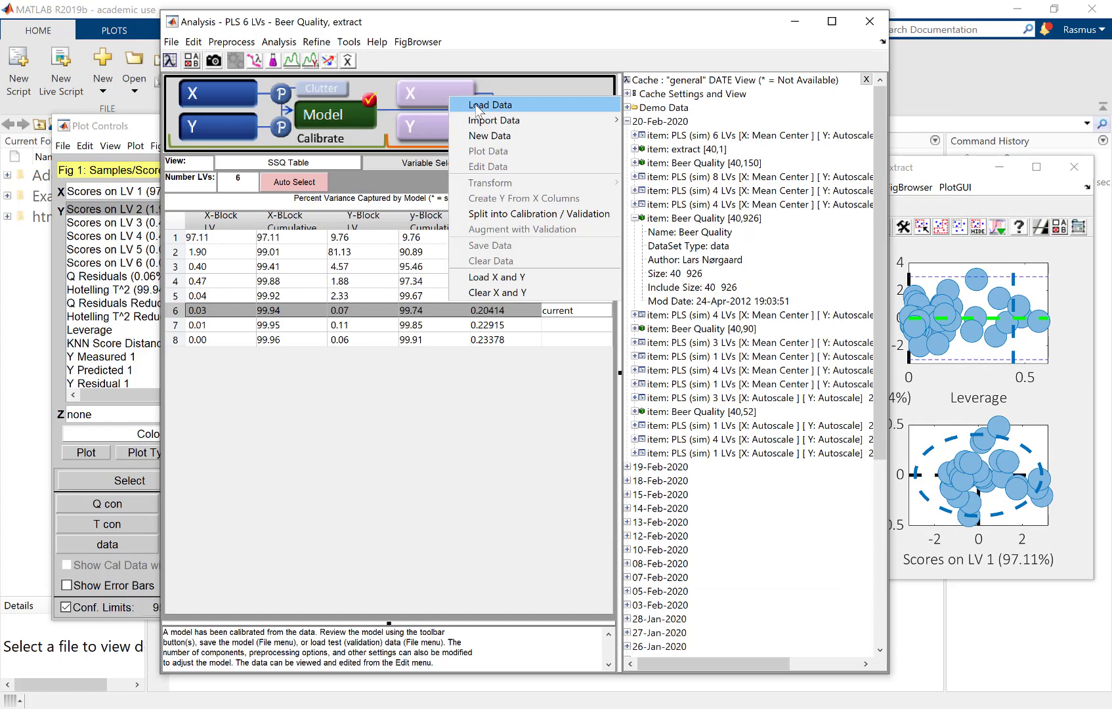
click(475, 103)
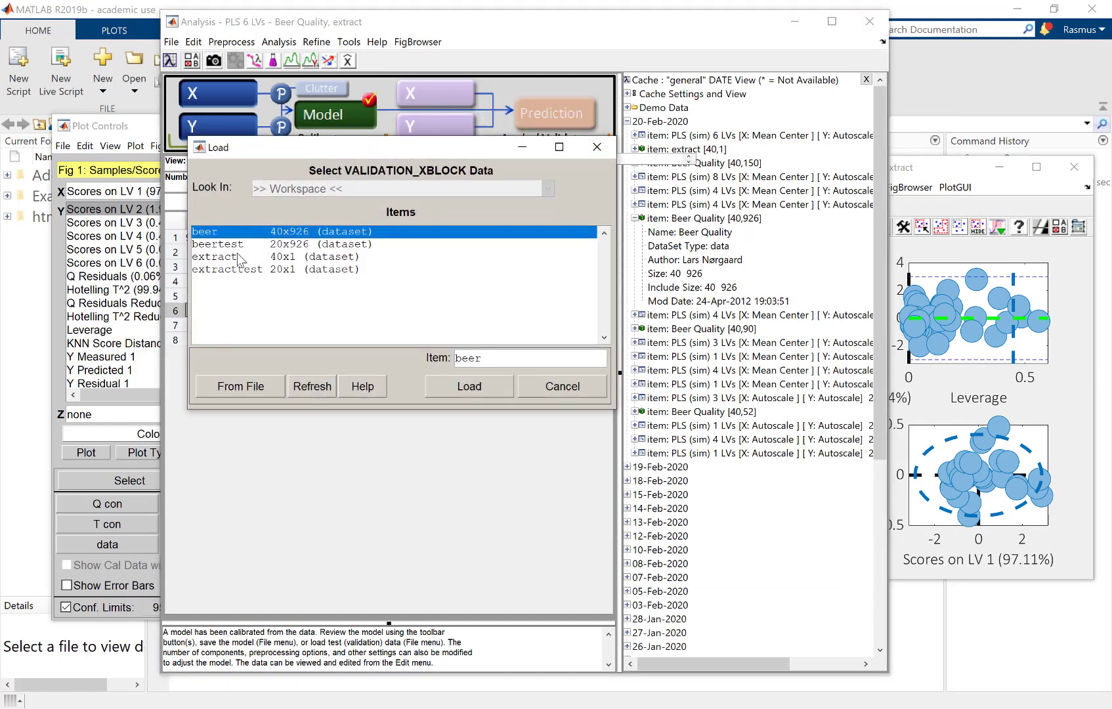
double_click(240, 245)
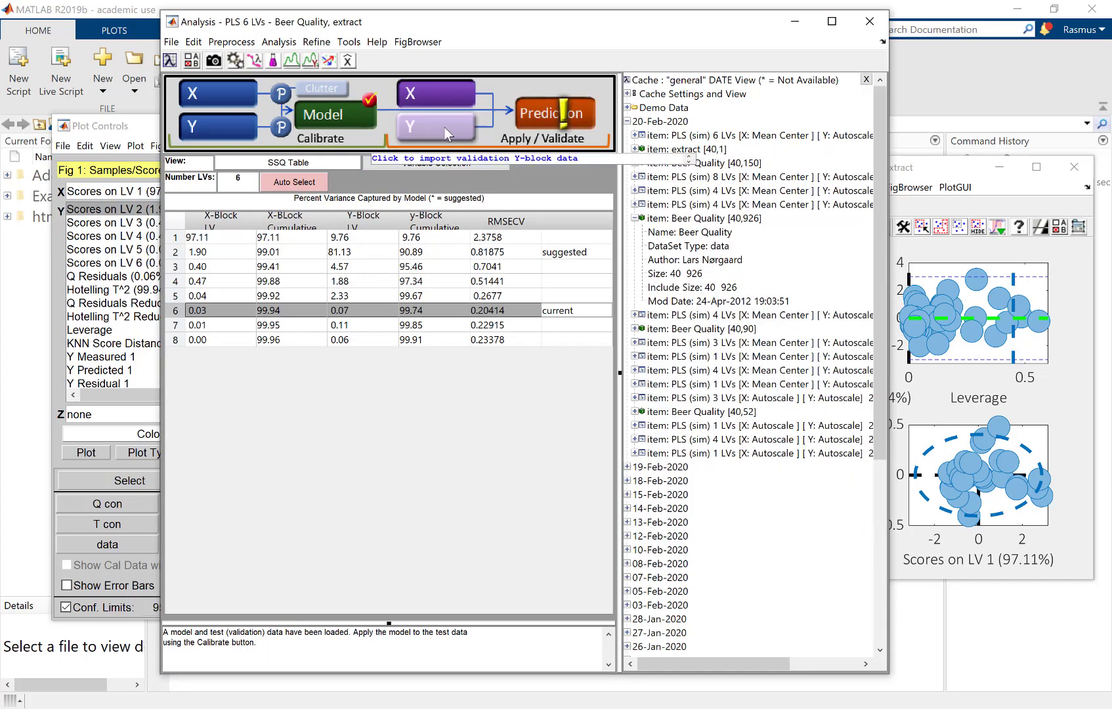
click(447, 133)
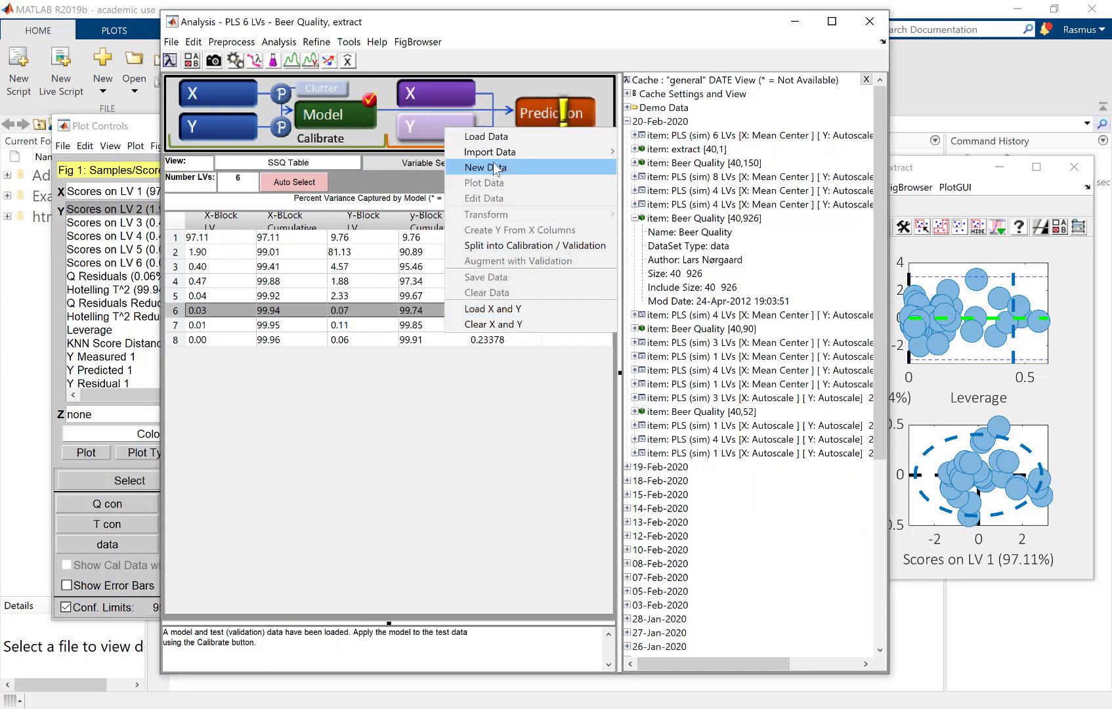
click(489, 136)
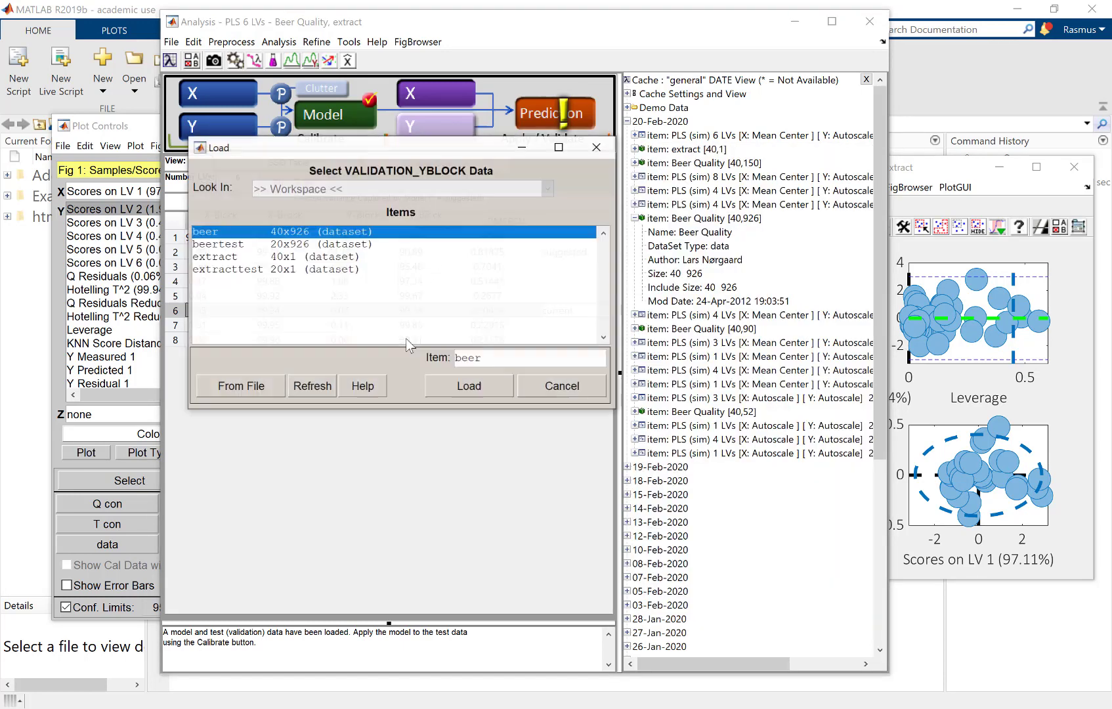
double_click(242, 269)
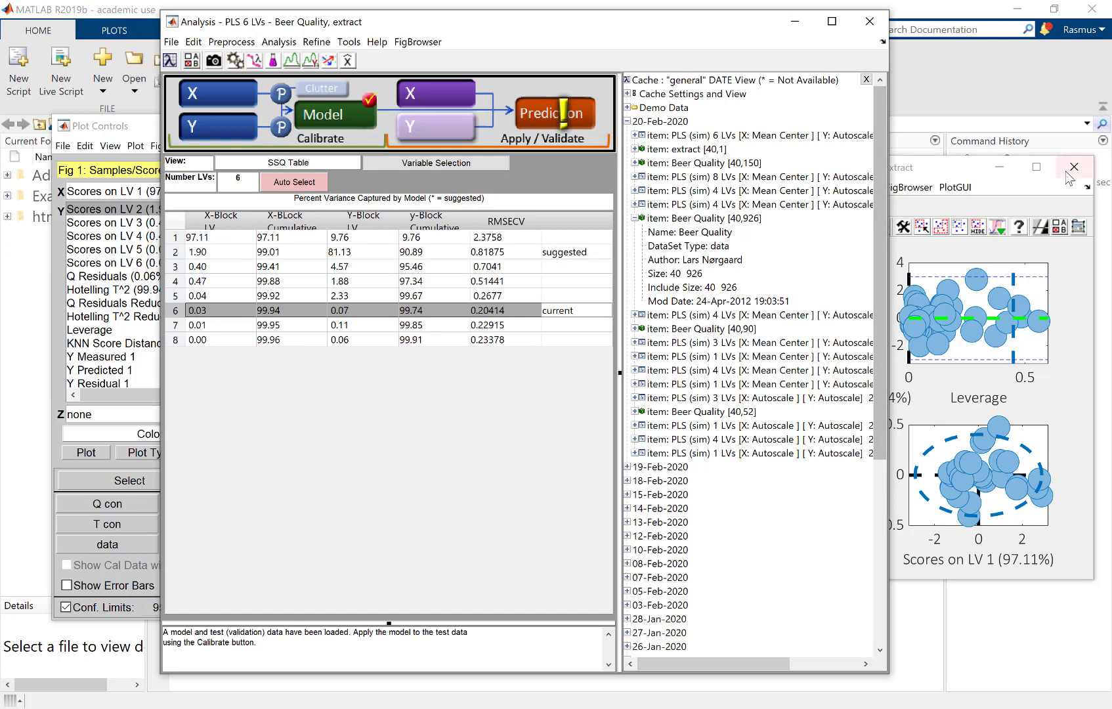
- Apply the 6 LV model to the validation data and plot the sample scores with predicted versus measured values
click(539, 115)
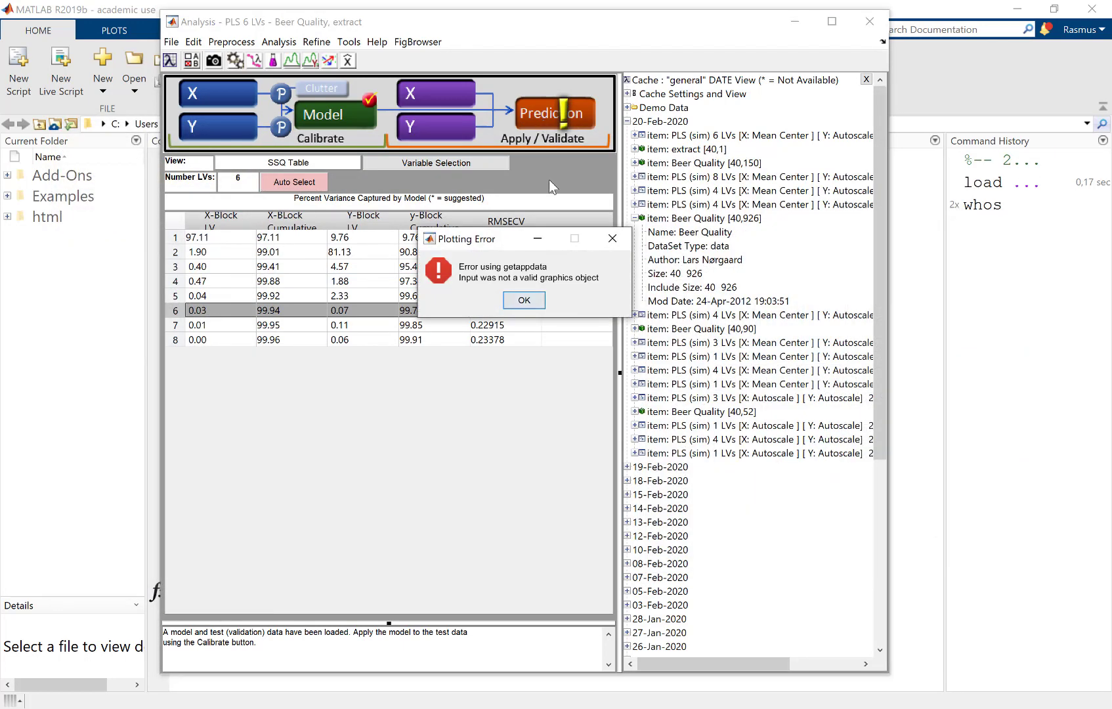
click(530, 299)
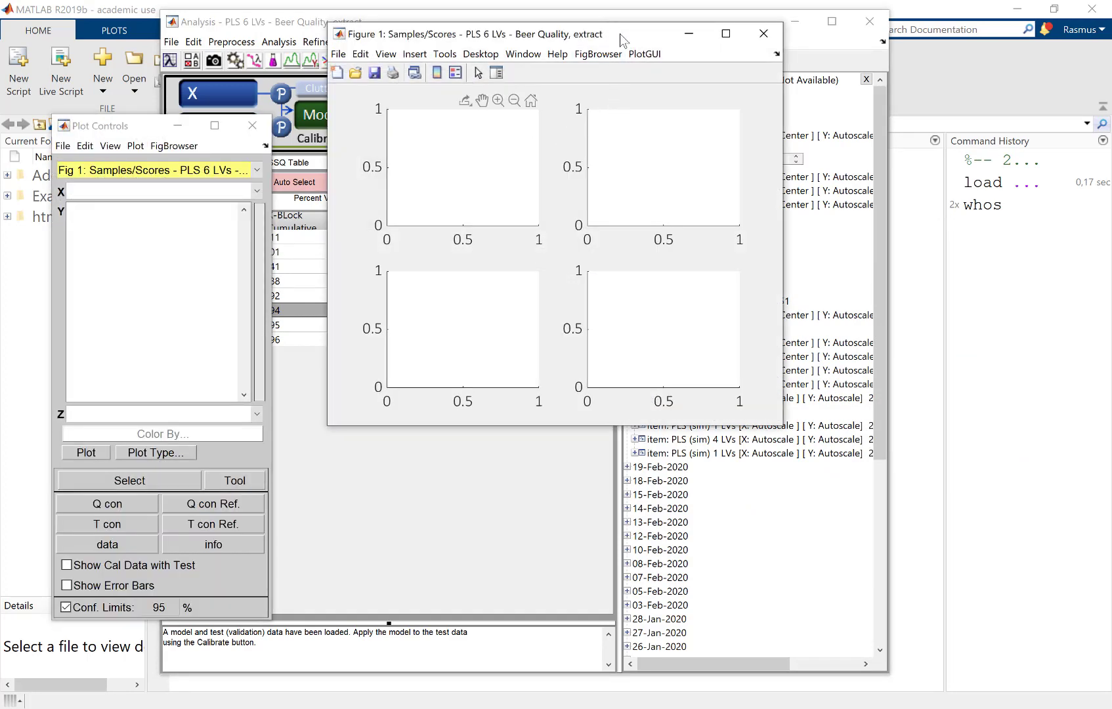
drag(621, 35, 689, 189)
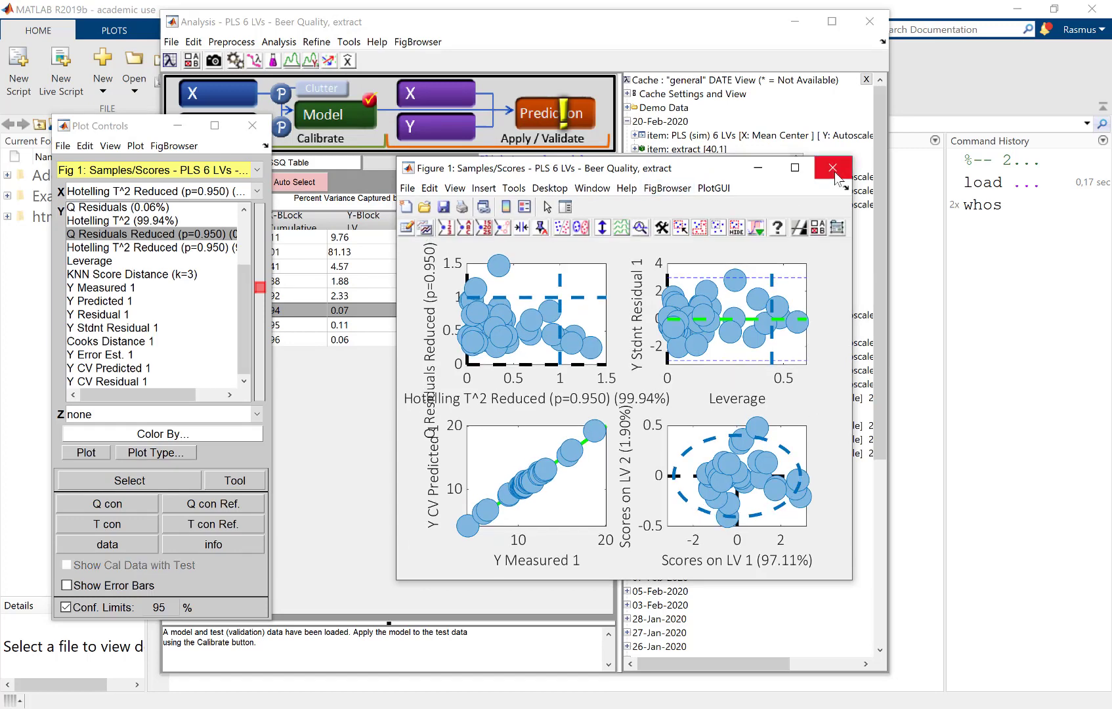
click(832, 169)
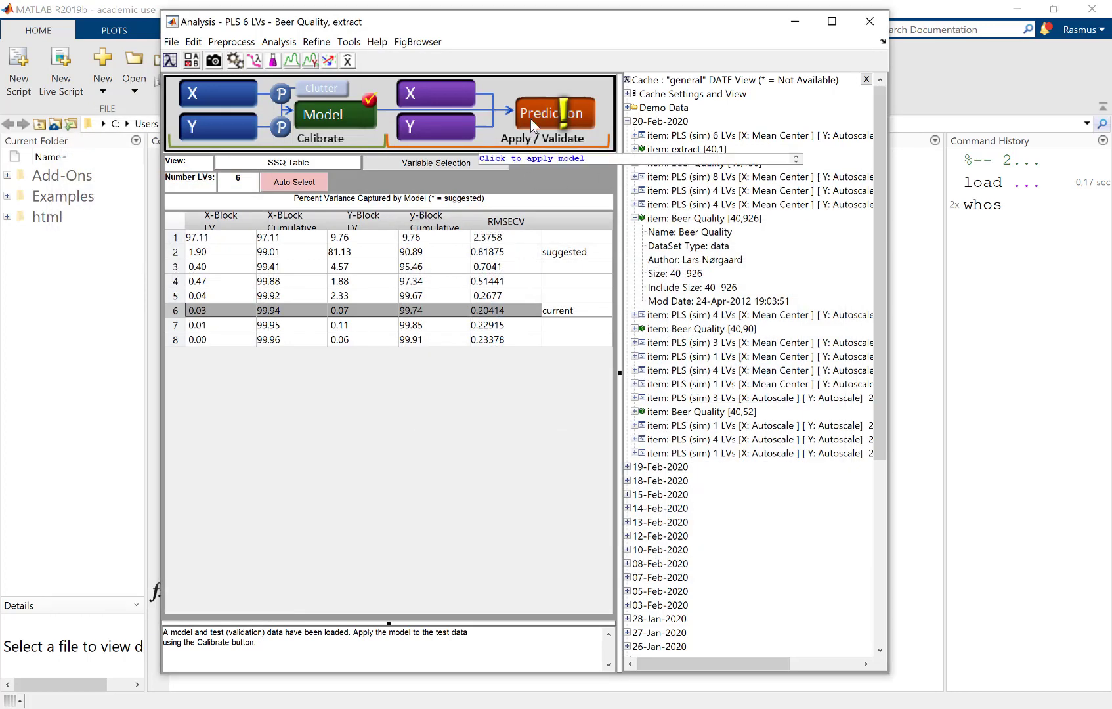
click(532, 122)
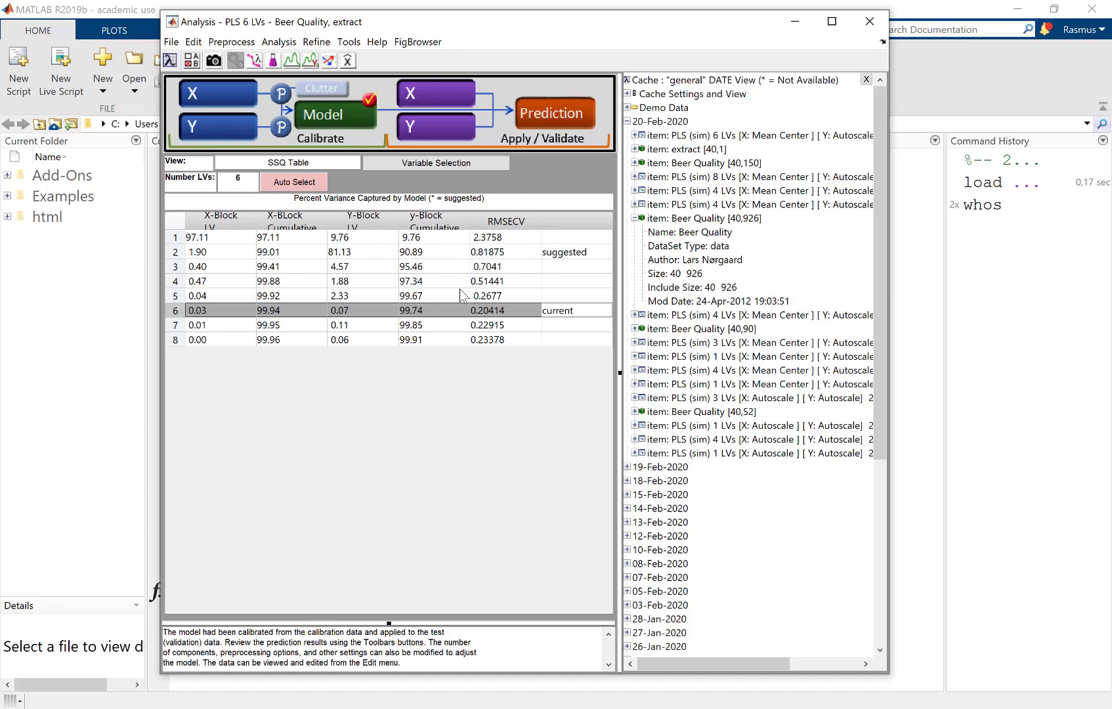
click(274, 59)
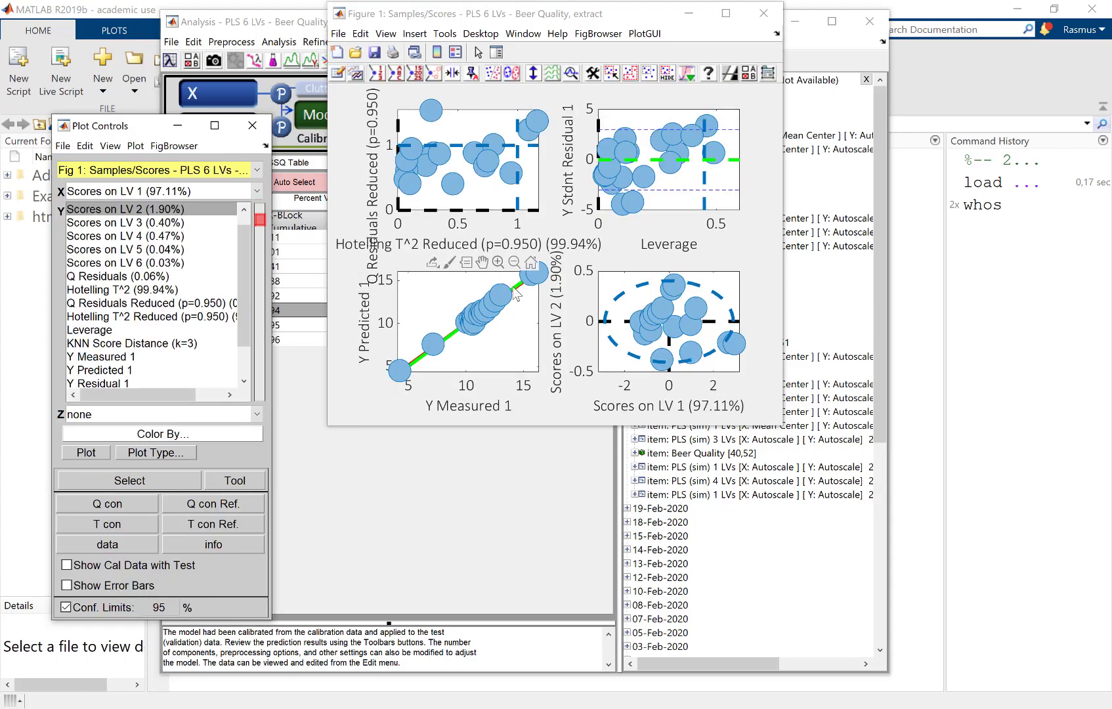
- Enlarge the predicted versus measured plot of the 6 LV model, inspect its RMSEC, RMSECV and RMSEP, and close the figure
double_click(517, 338)
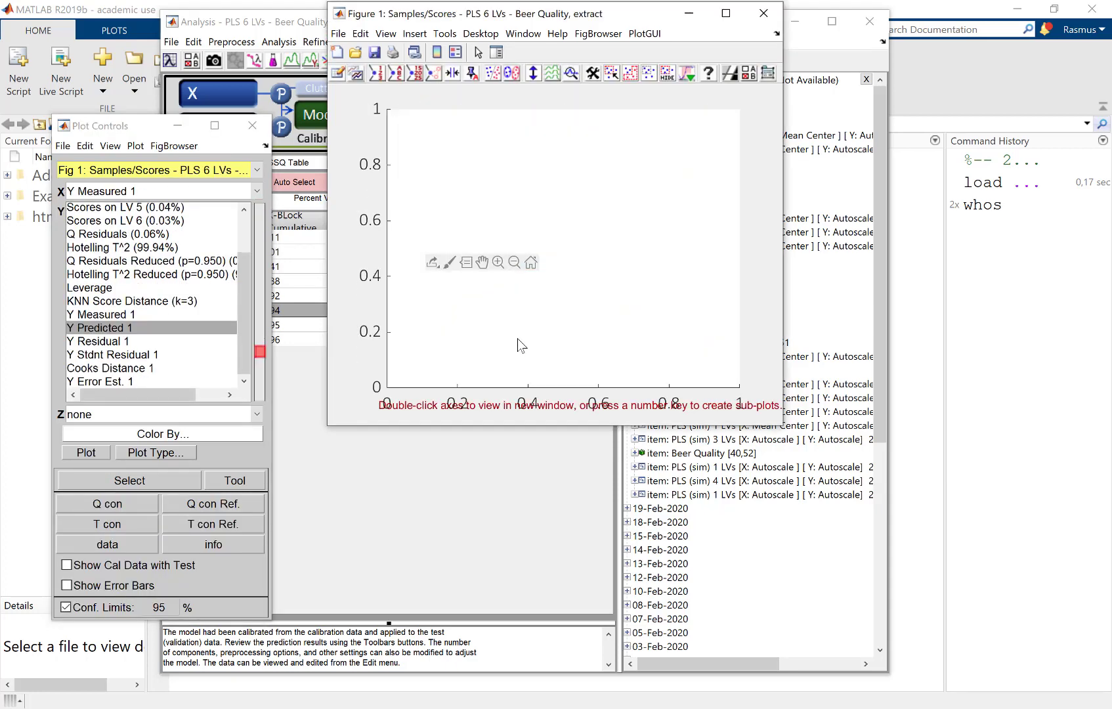
right_click(597, 315)
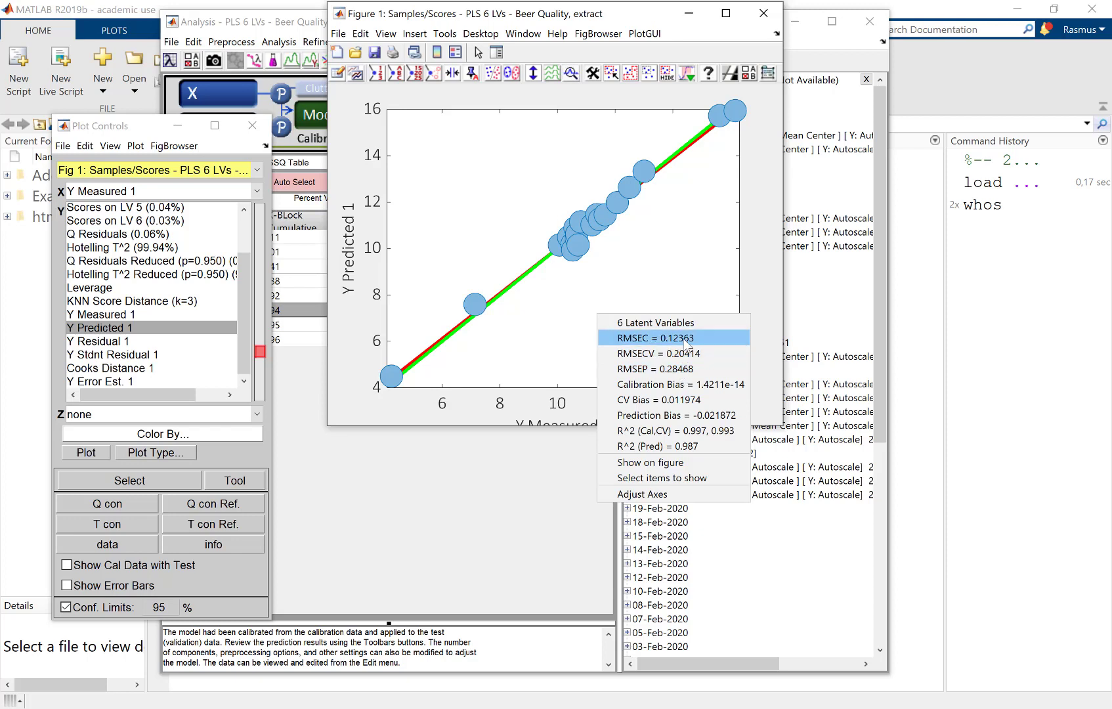
click(769, 17)
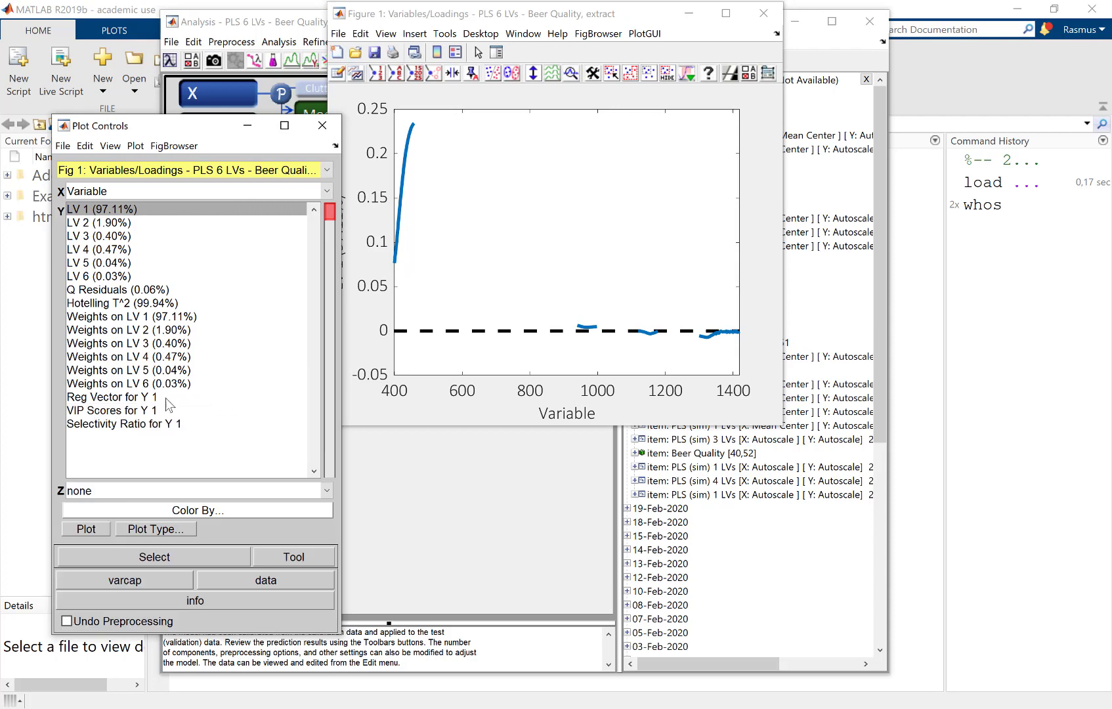
- View the VIP scores, the regression vector and the selectivity ratio for Y 1 in the loadings plot
click(132, 410)
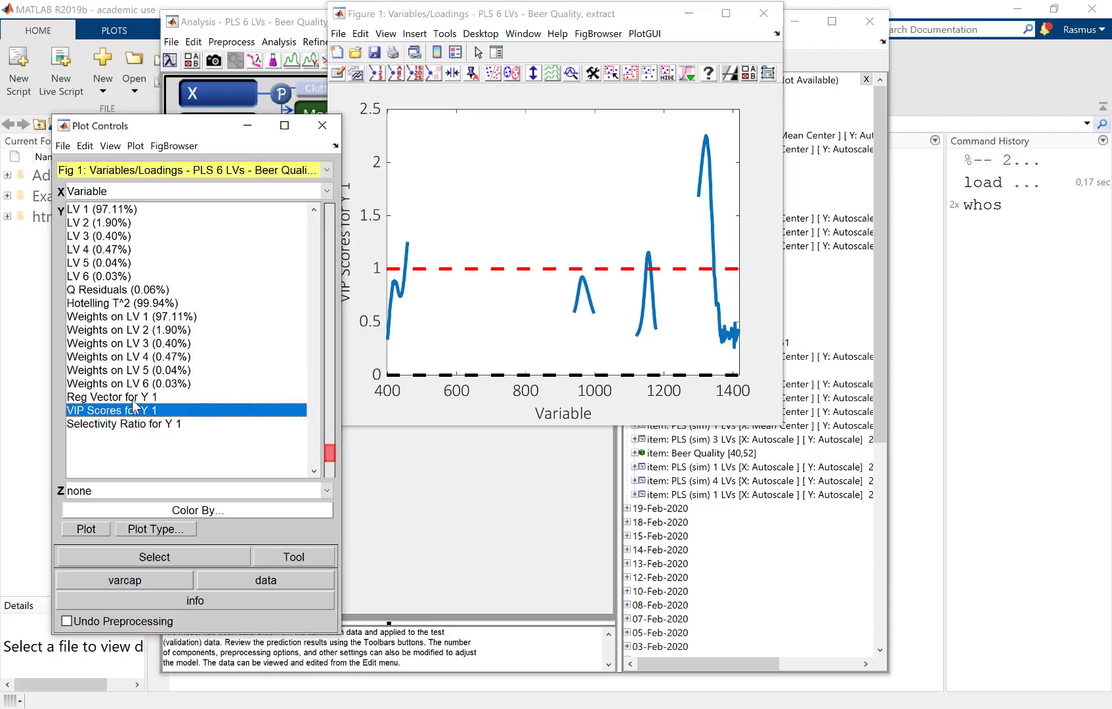
click(133, 397)
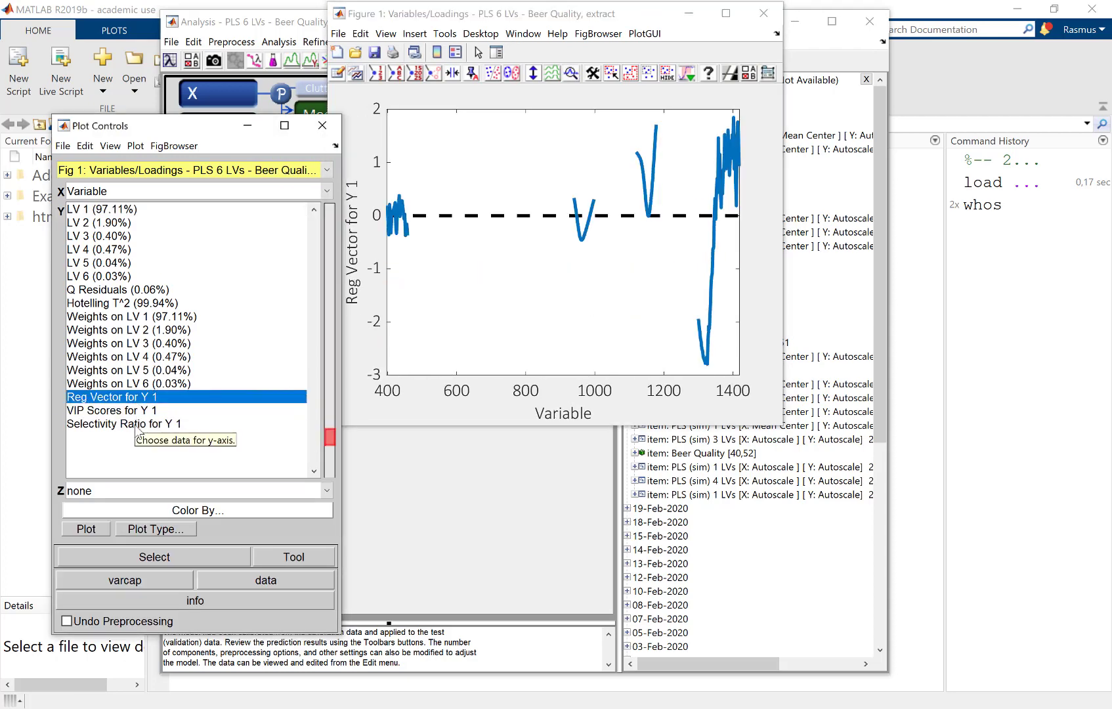
click(134, 426)
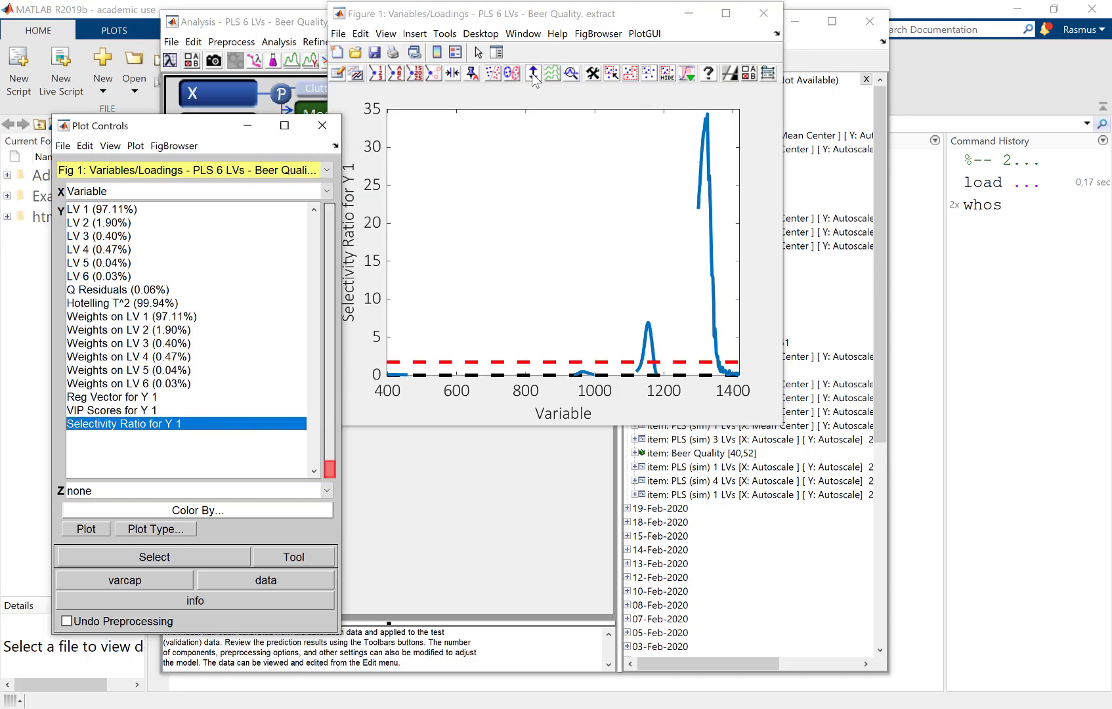
- Exclude all variables whose selectivity ratio lies near zero, below the red threshold line, and close the loadings figure
click(612, 77)
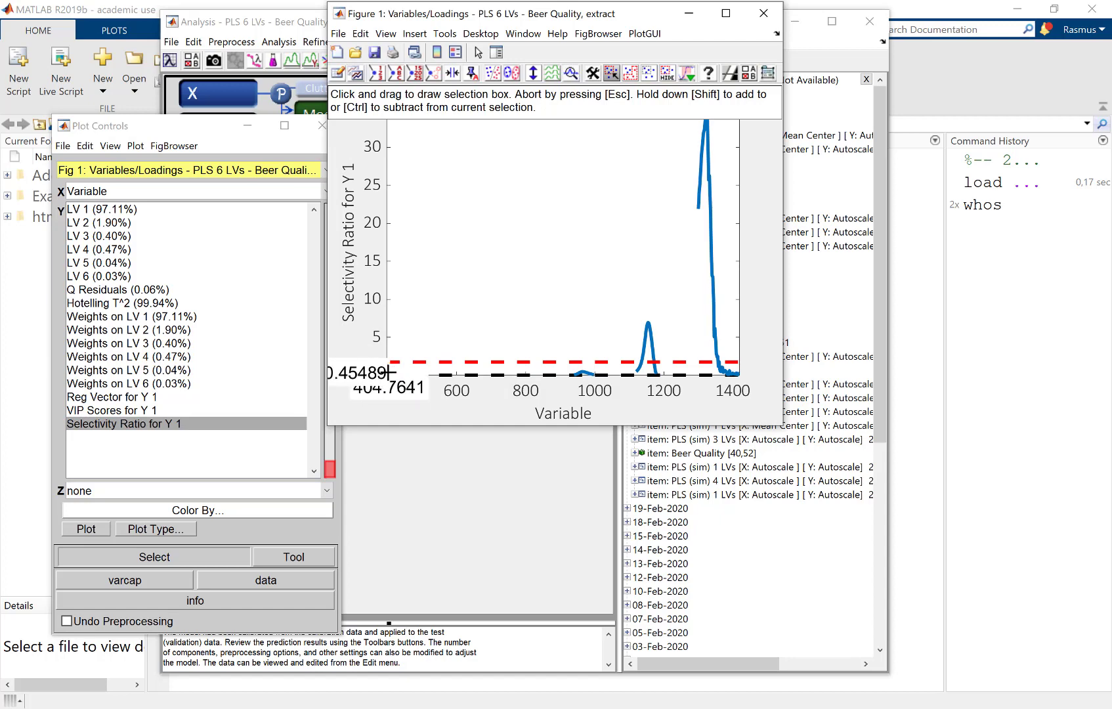
drag(387, 372, 739, 376)
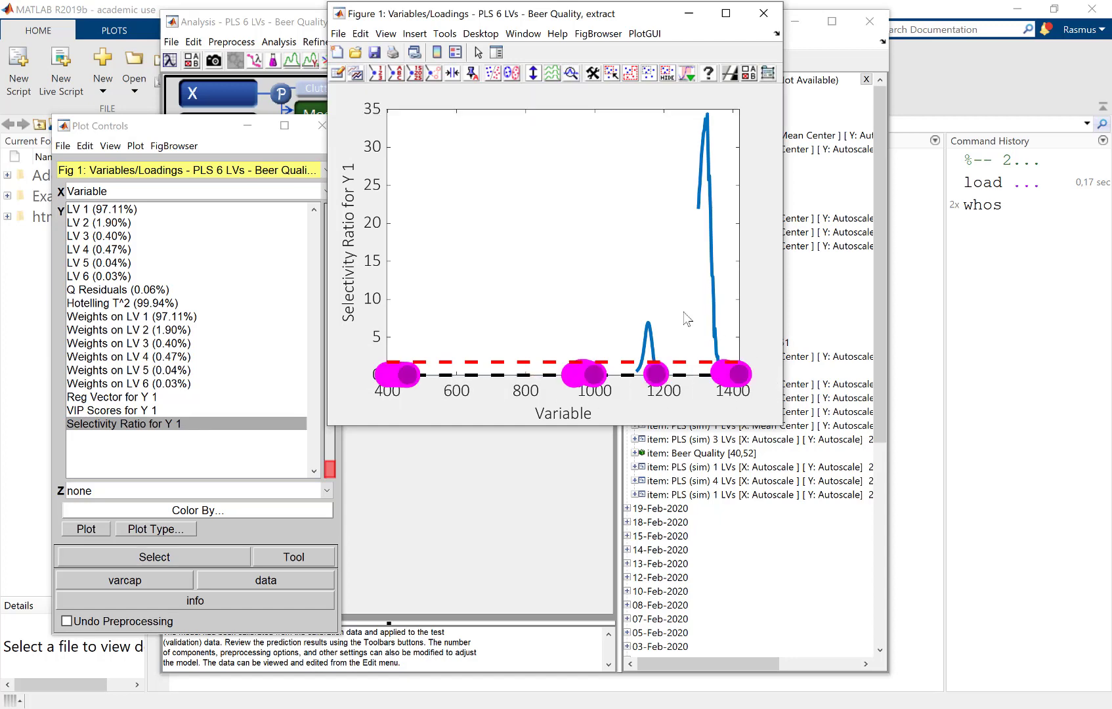
click(85, 145)
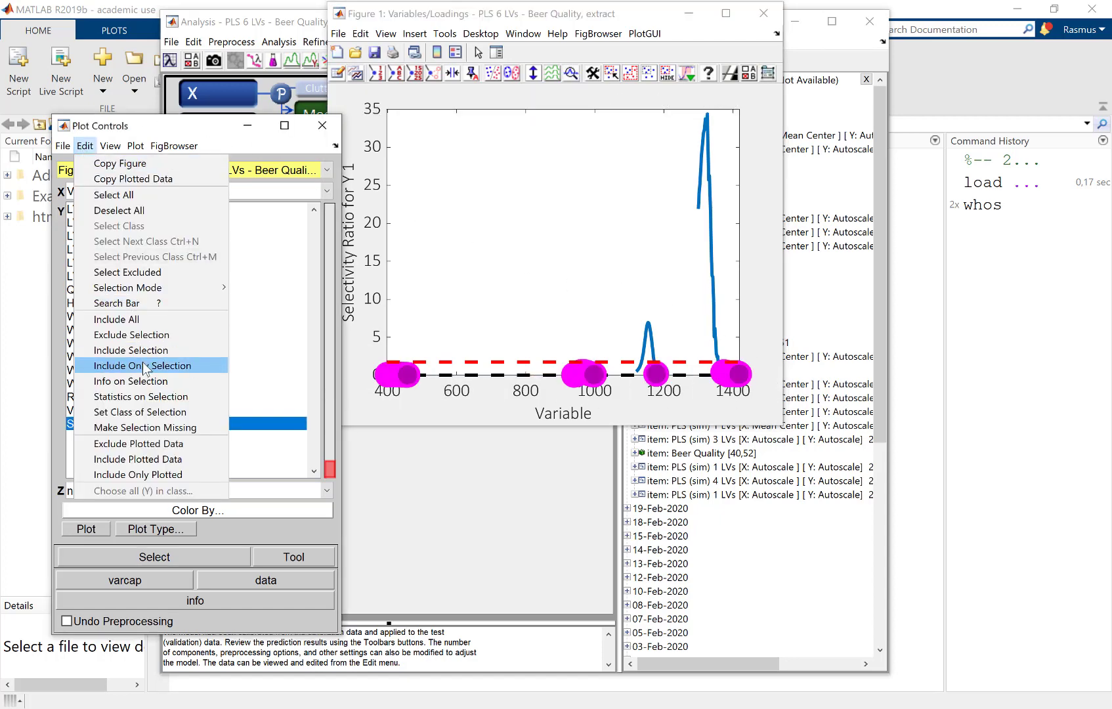
click(147, 335)
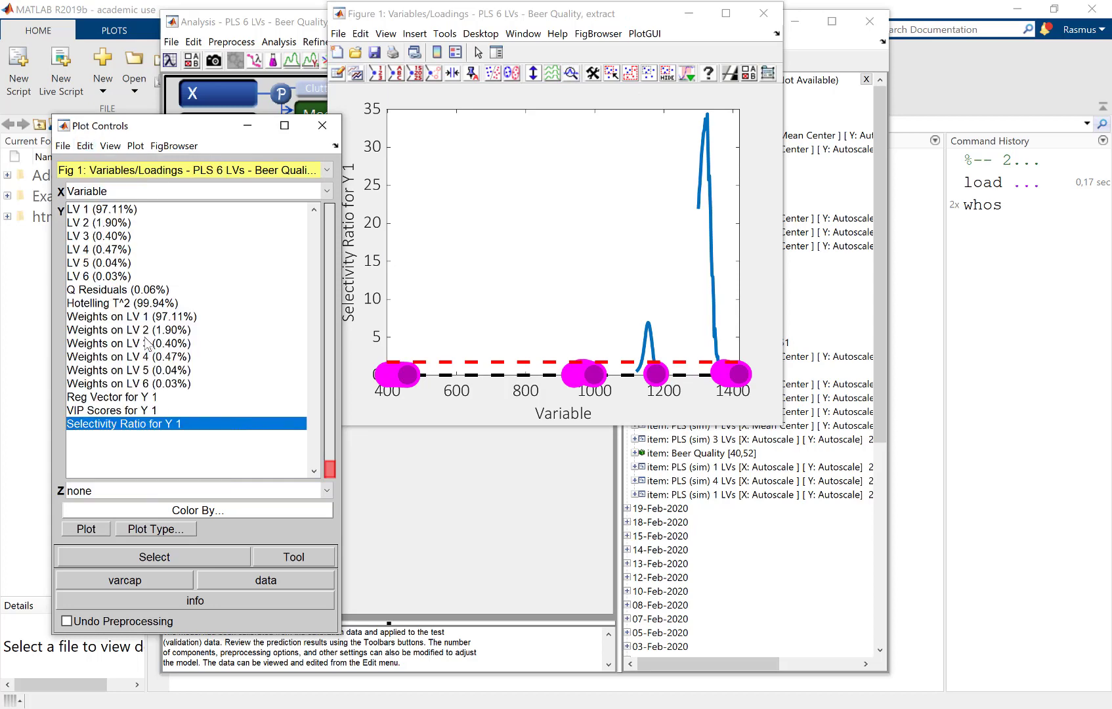
click(207, 374)
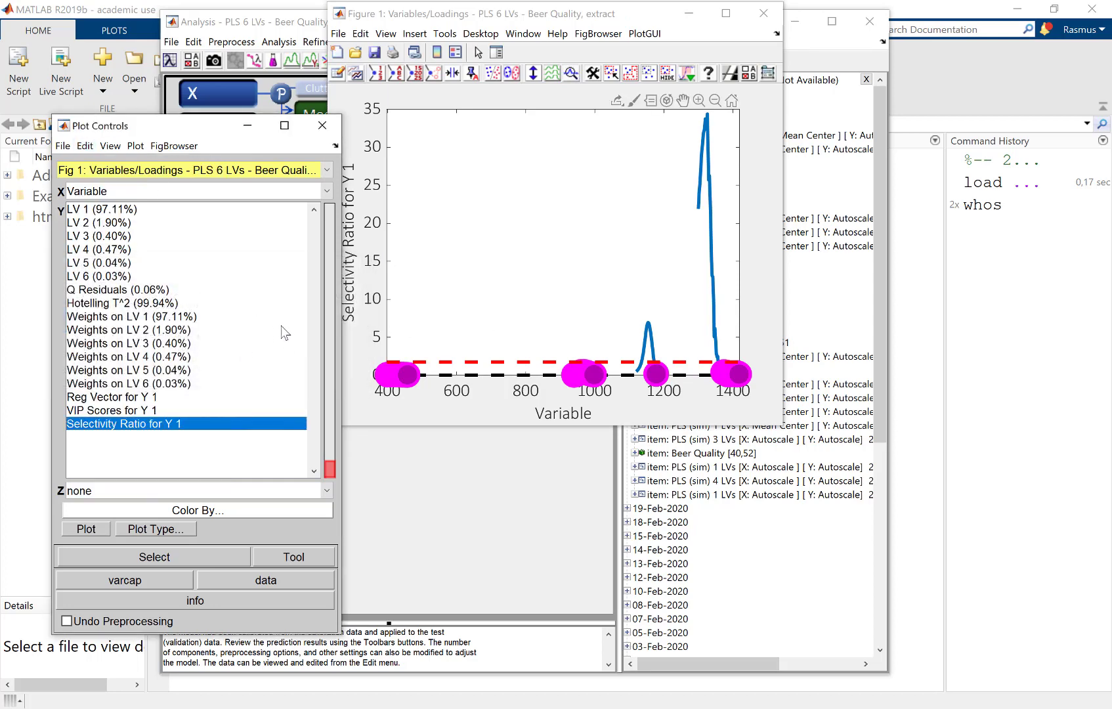
click(763, 13)
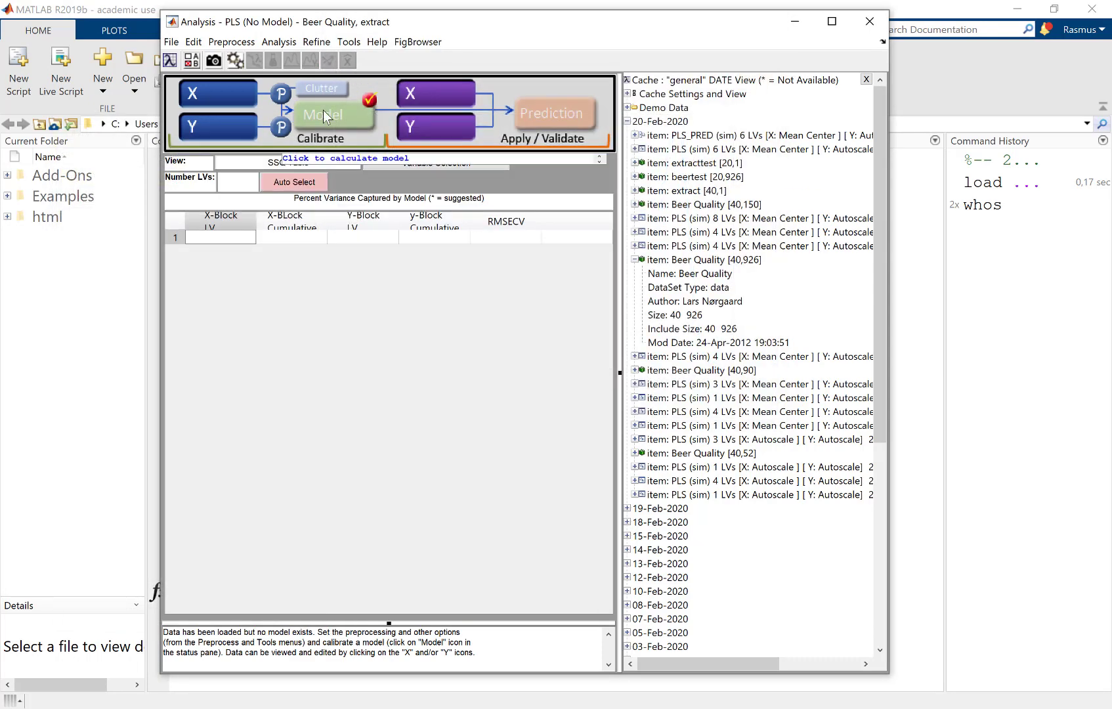
- Recalculate the PLS model on the remaining variables and set it to 3 latent variables
click(323, 110)
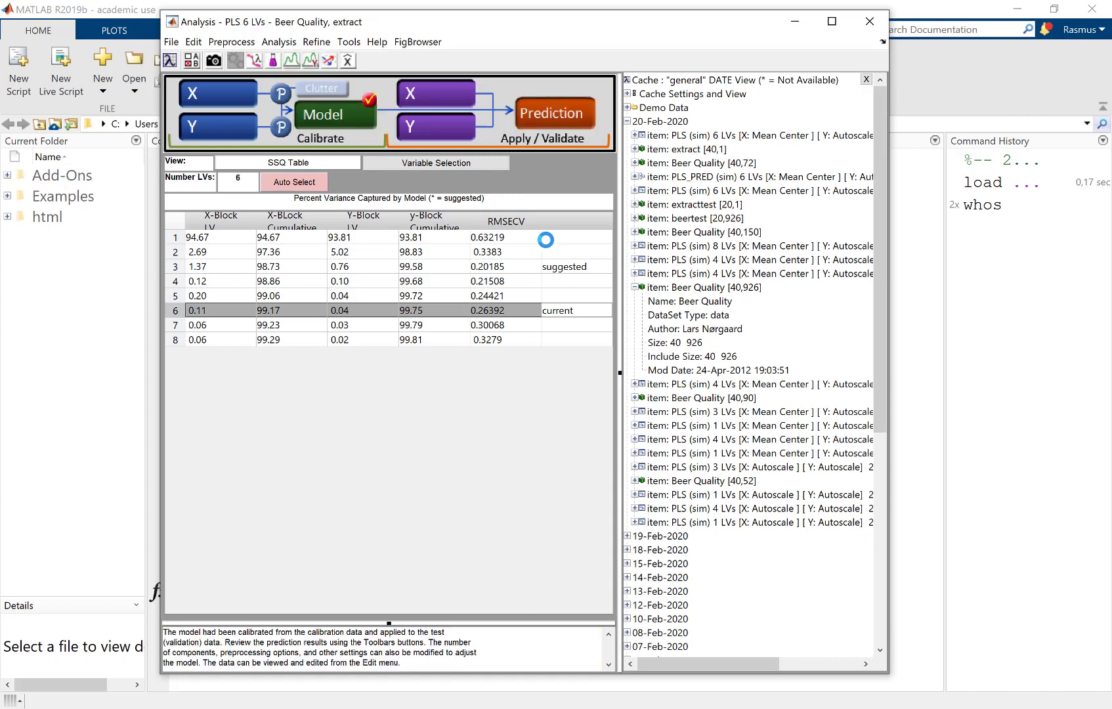
double_click(495, 268)
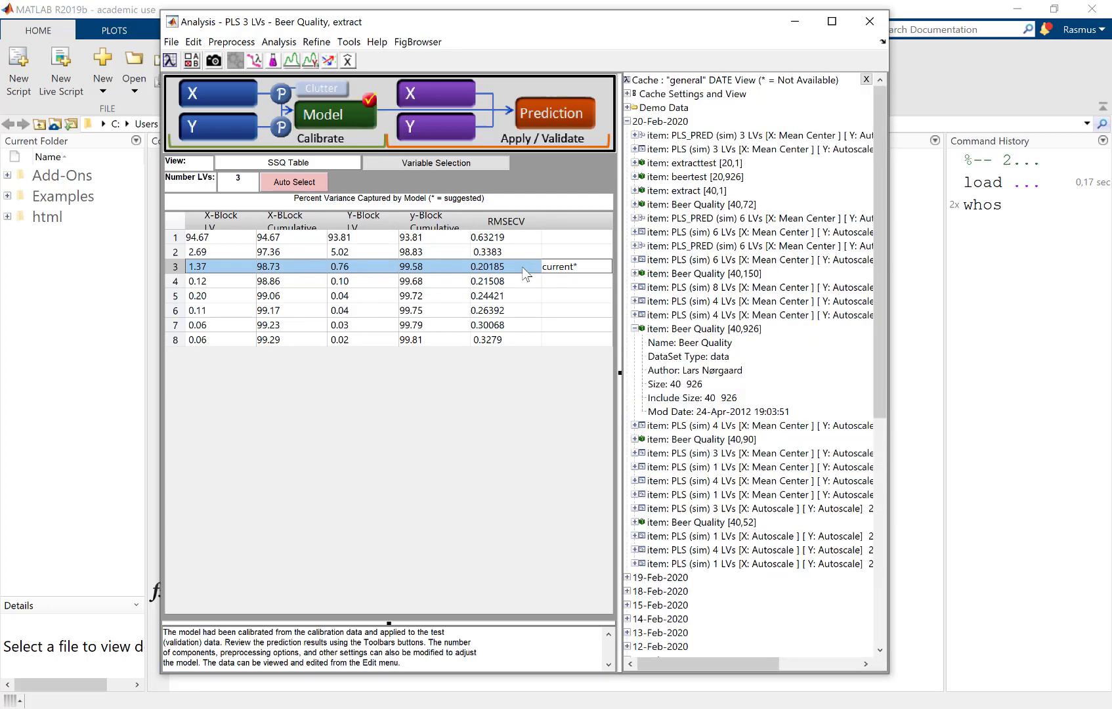
- Plot the sample scores of the 3 LV model, enlarge Y predicted versus Y measured, and inspect its error statistics
mouse_move(310, 98)
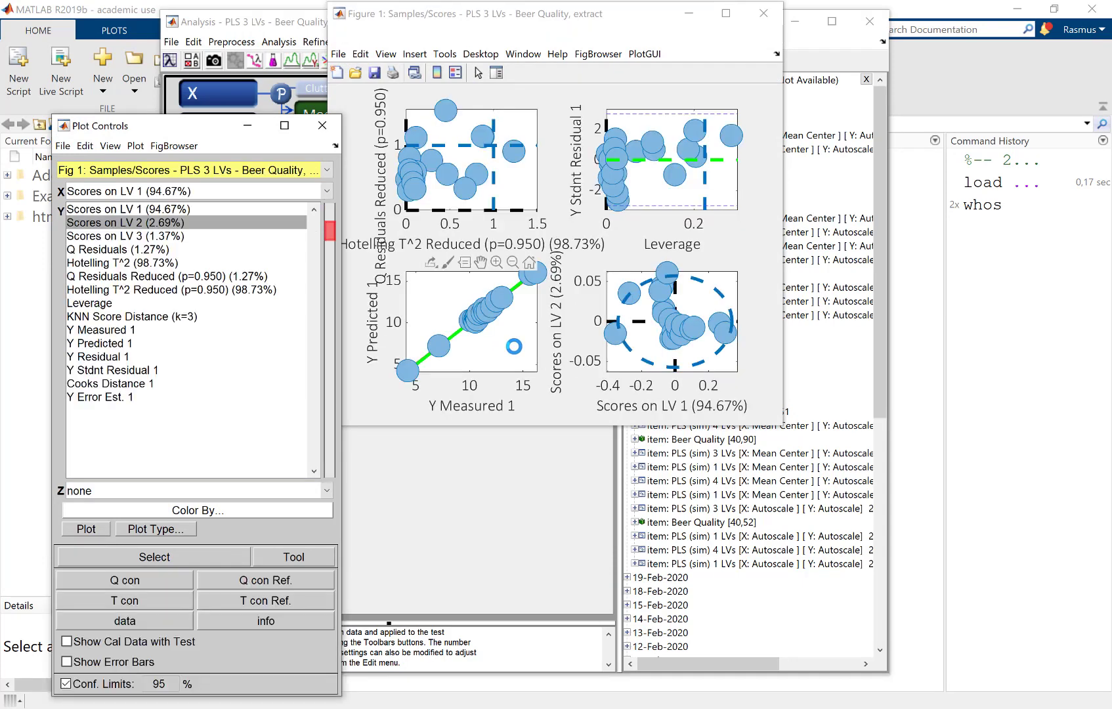
key(1)
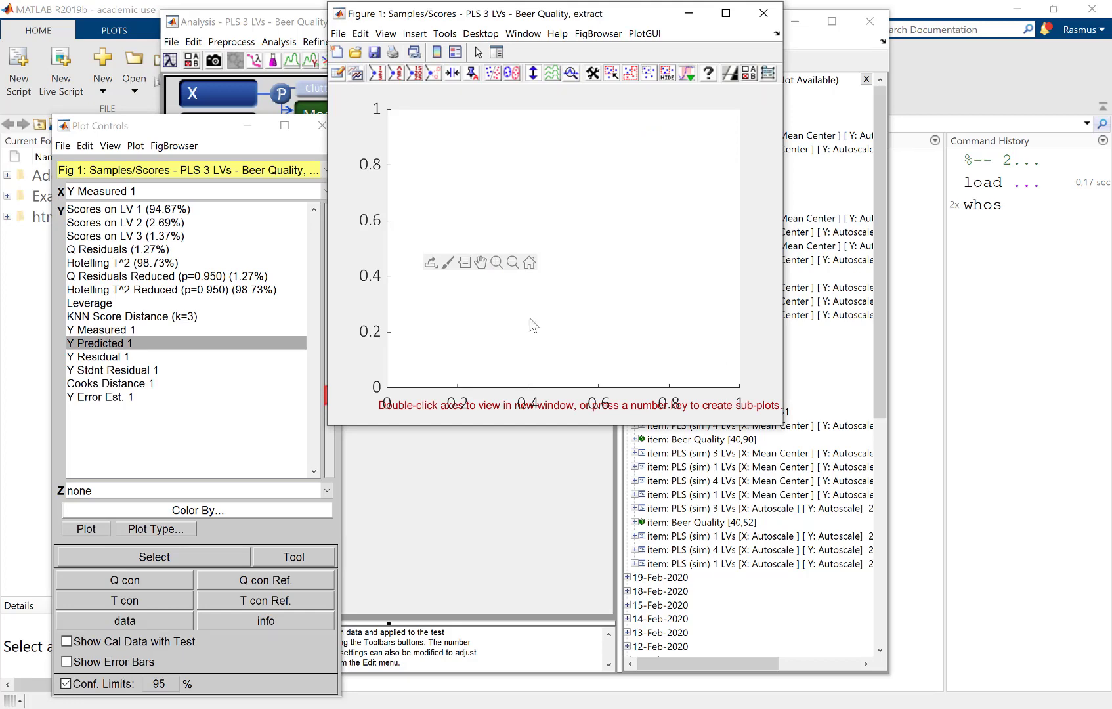
right_click(561, 331)
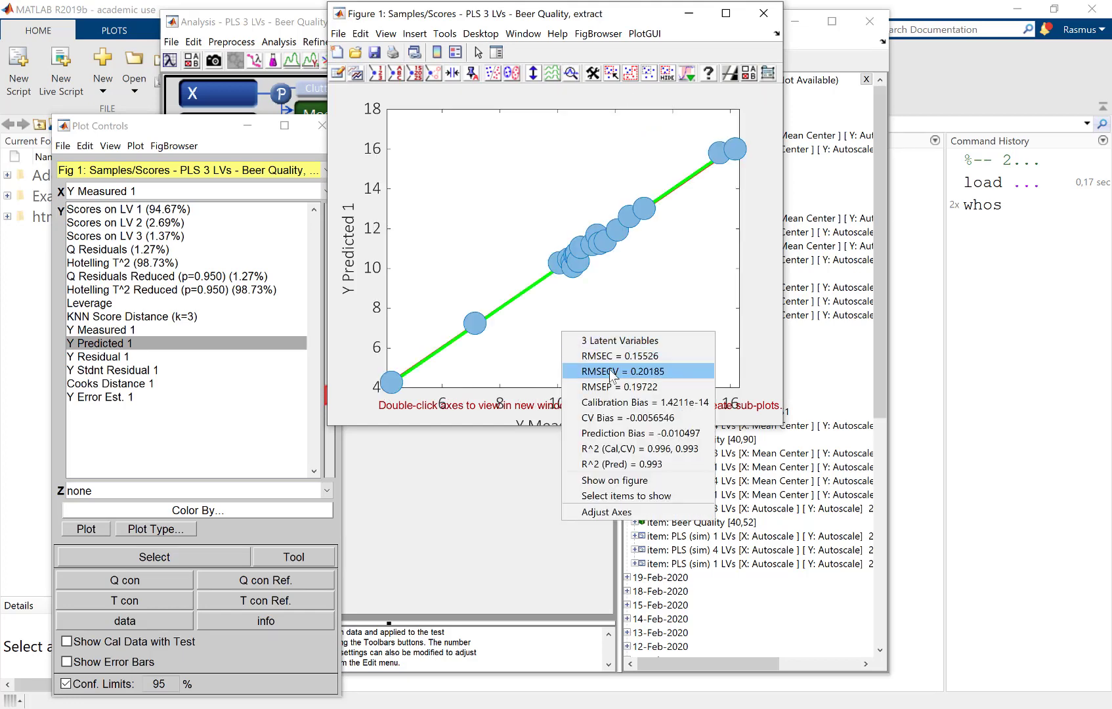
click(615, 480)
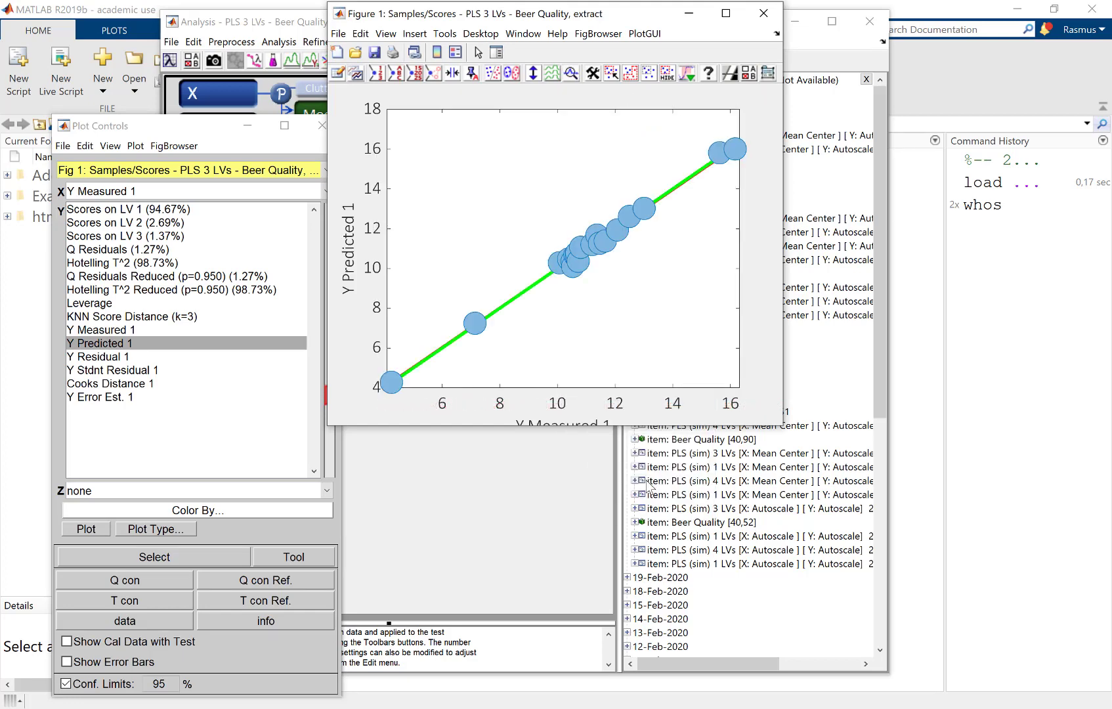